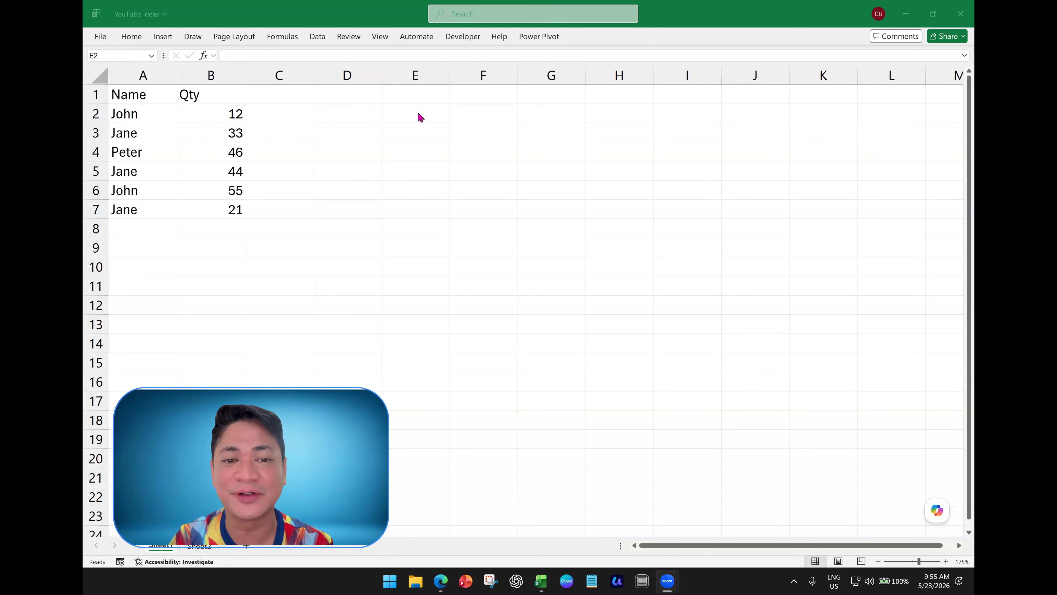
- Start a SUMIFS formula in E2 with the quantities in B2:B7 as the sum range
{"action": "left_click", "coordinate": [418, 113]}
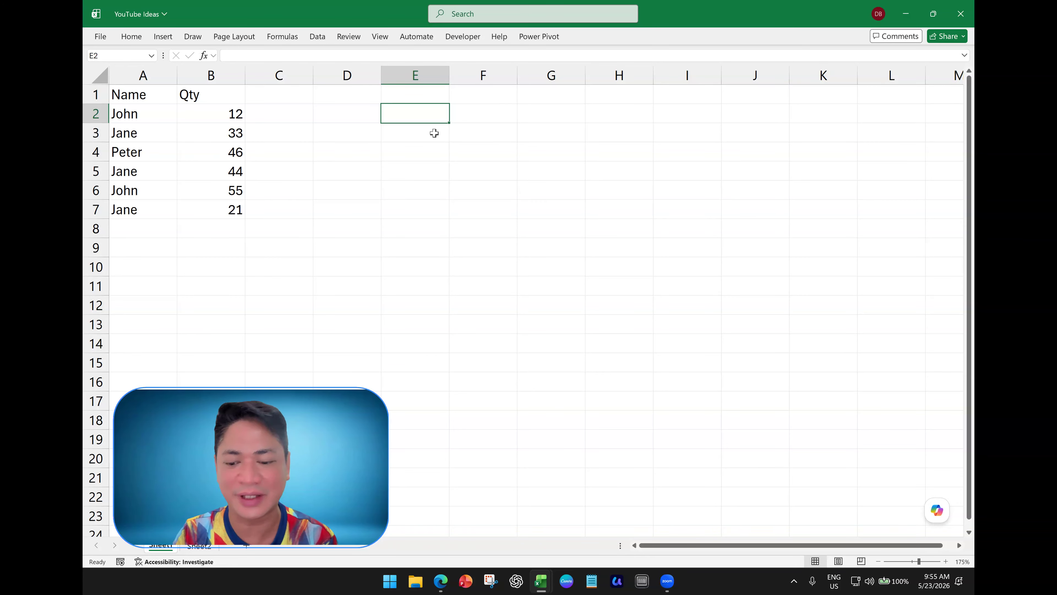
{"action": "type", "text": "="}
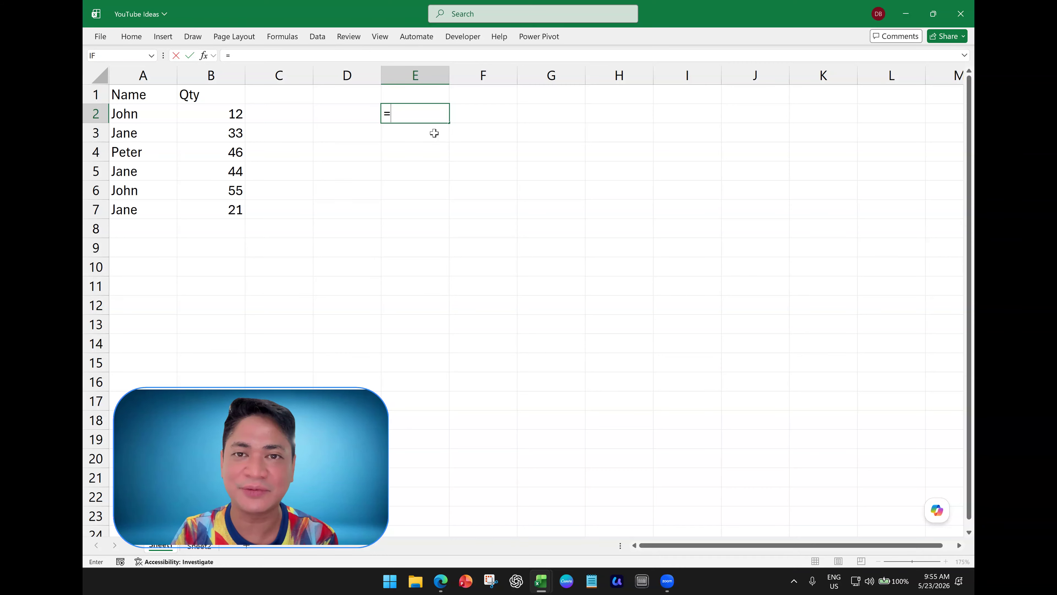
{"action": "type", "text": "SUMIF(S"}
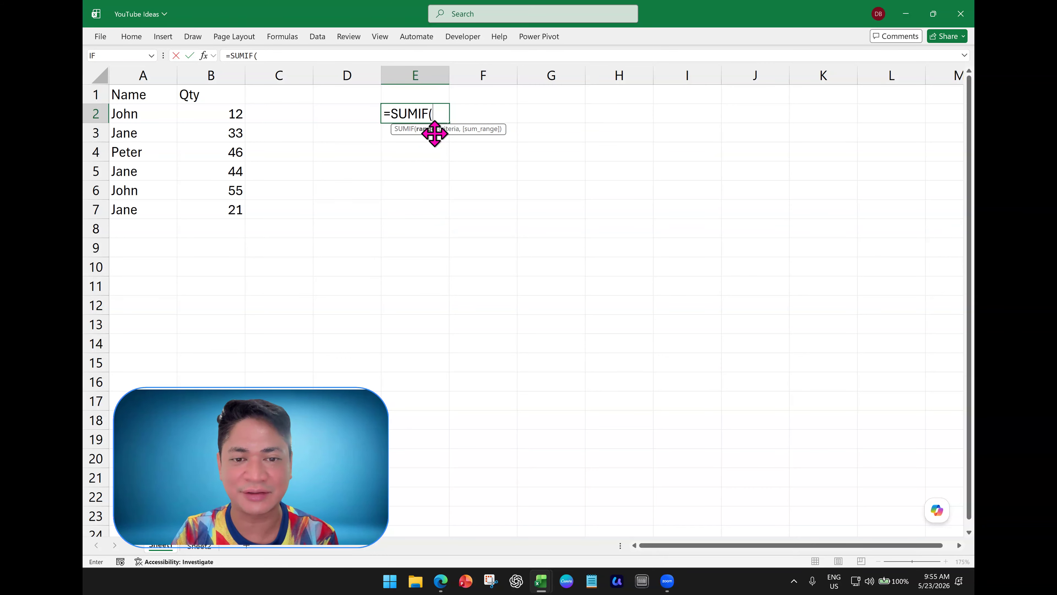
{"action": "key", "text": "BackSpace"}
{"action": "key", "text": "BackSpace"}
{"action": "type", "text": "S("}
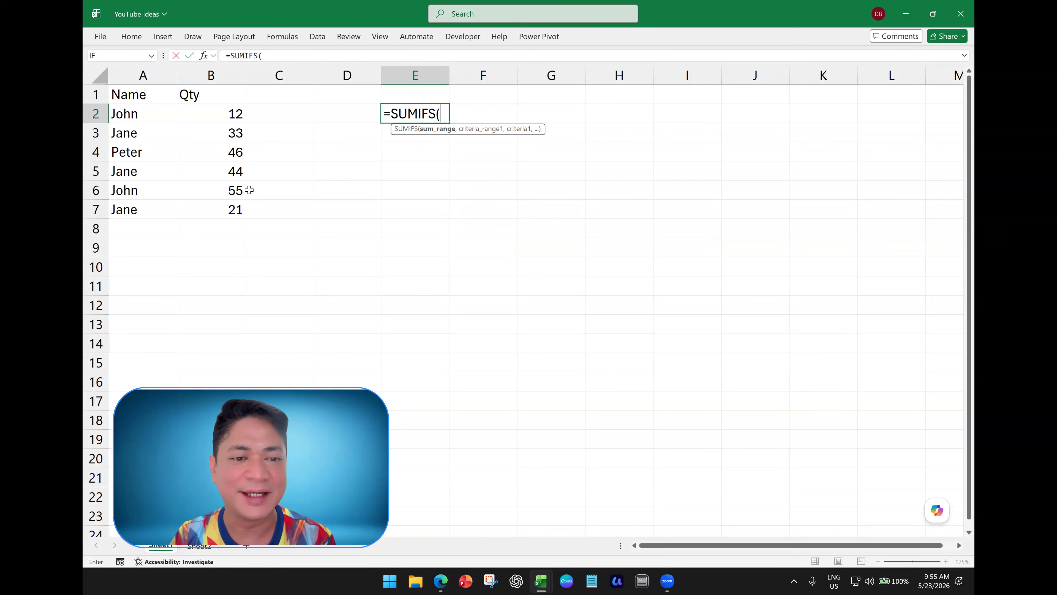
{"action": "left_click_drag", "start_coordinate": [220, 120], "coordinate": [218, 205]}
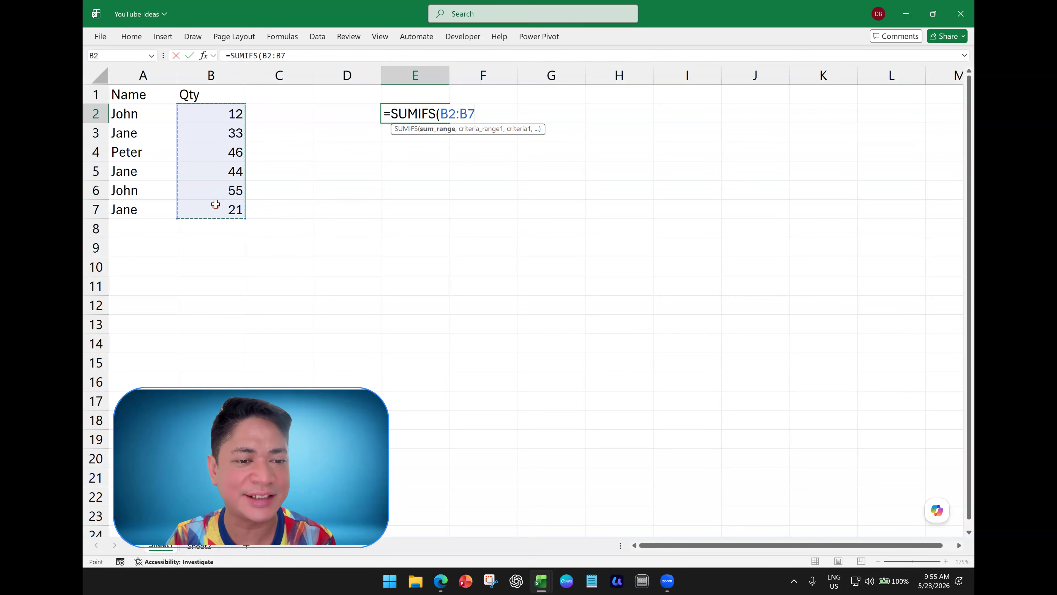
{"action": "type", "text": ","}
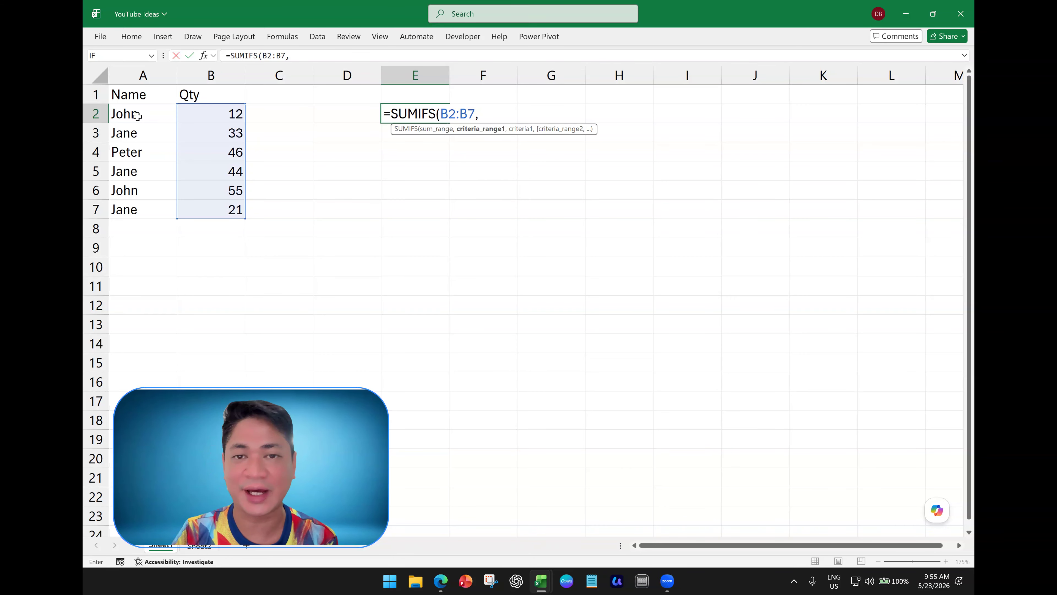
- Complete the SUMIFS formula in E2 with criteria range A2:A7 and an array constant of the two names found in A2 and A3
{"action": "type", "text": "{"}
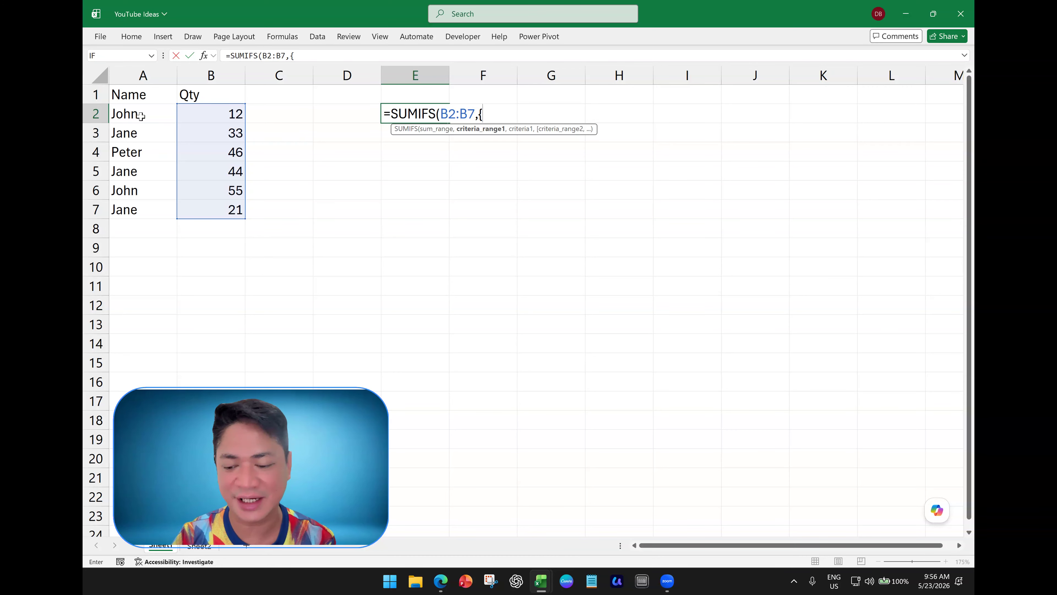
{"action": "key", "text": "BackSpace"}
{"action": "left_click_drag", "start_coordinate": [156, 113], "coordinate": [157, 212]}
{"action": "type", "text": ",{P"}
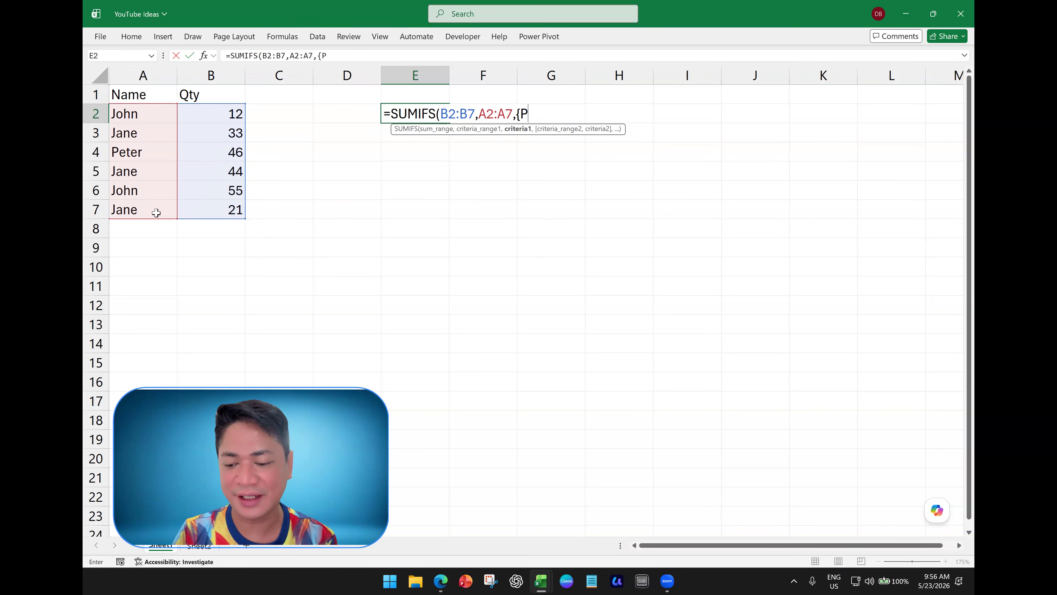
{"action": "key", "text": "BackSpace"}
{"action": "type", "text": "\"John\",\""}
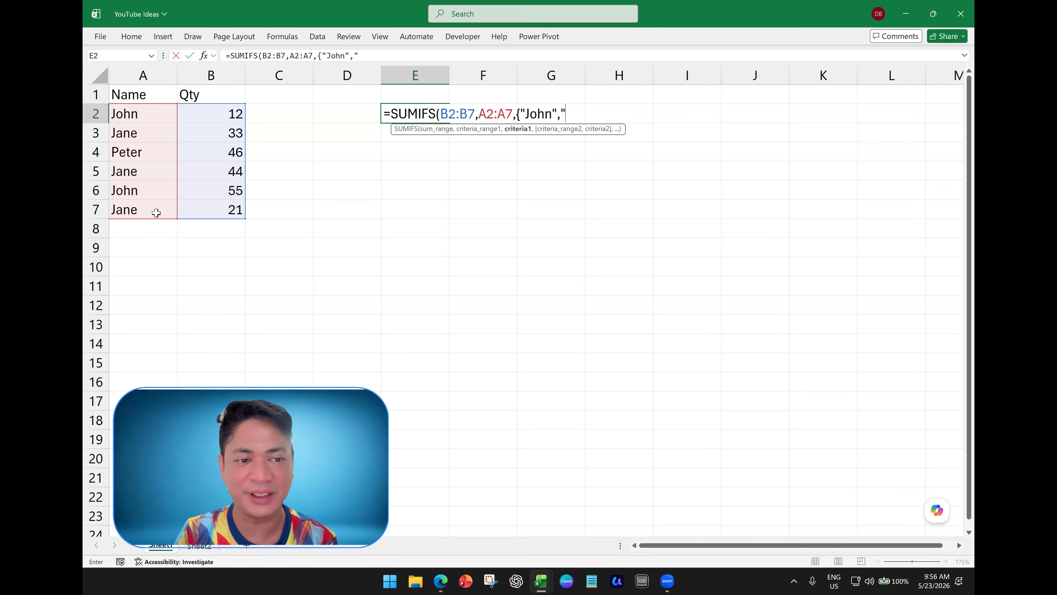
{"action": "type", "text": "Jane\""}
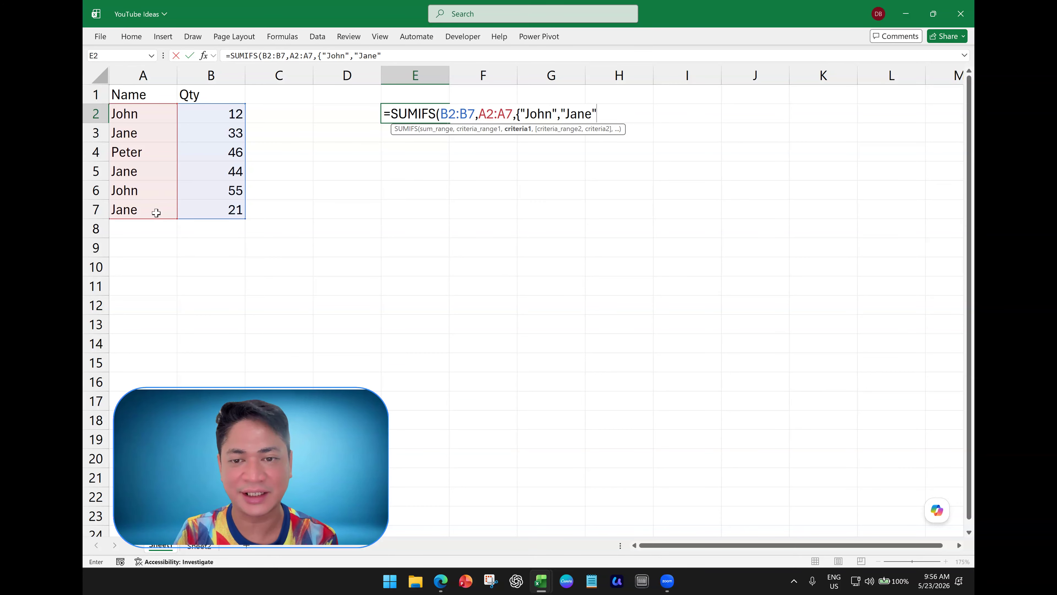
{"action": "type", "text": "})"}
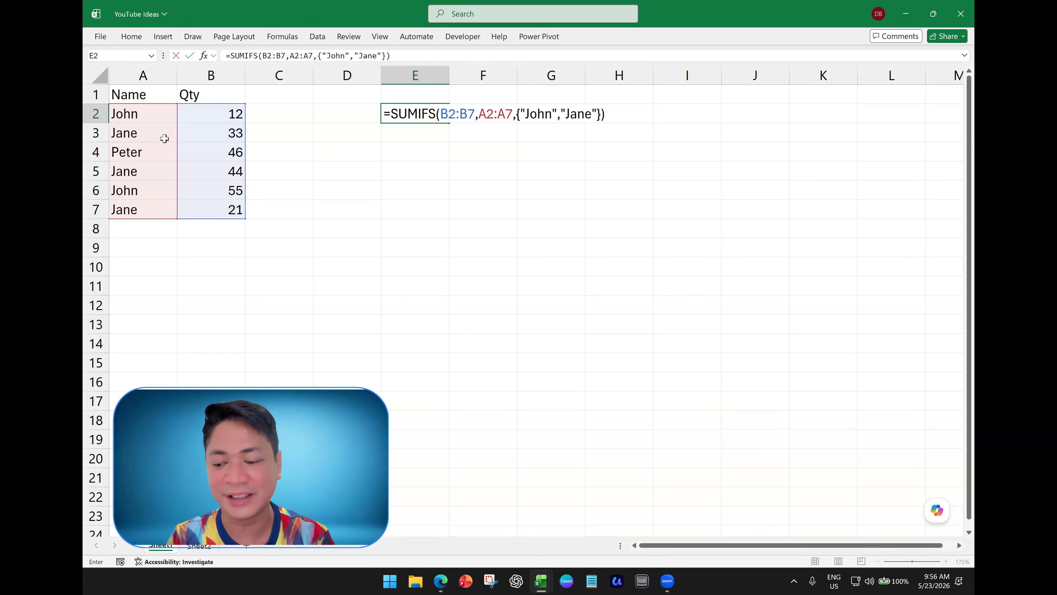
{"action": "key", "text": "Return"}
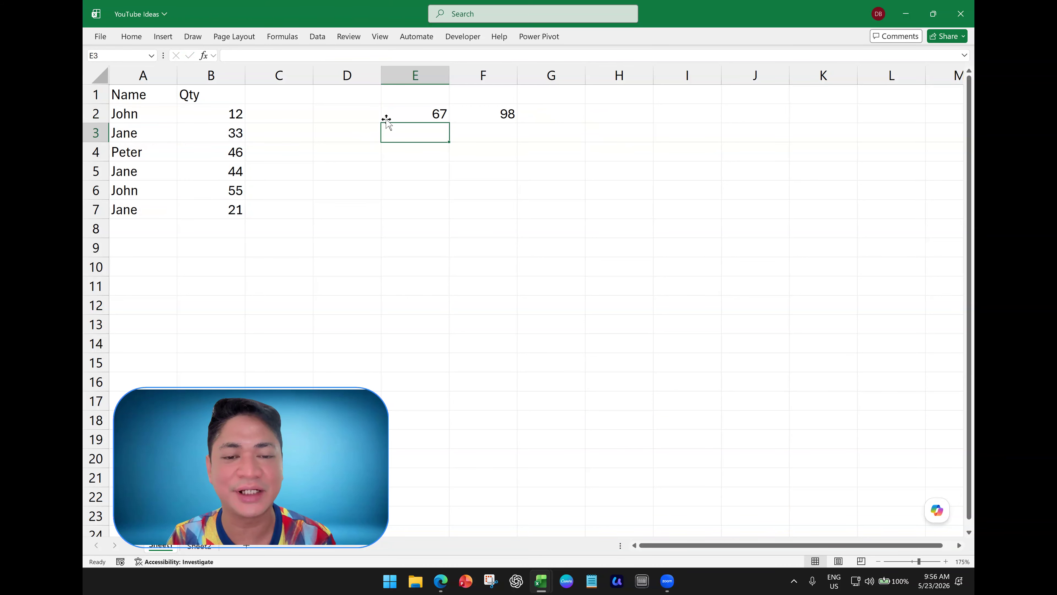
- Check the formula in E2 against the sum of quantities B2 and B6, and the sum of B3, B5 and B7
{"action": "left_click", "coordinate": [400, 114]}
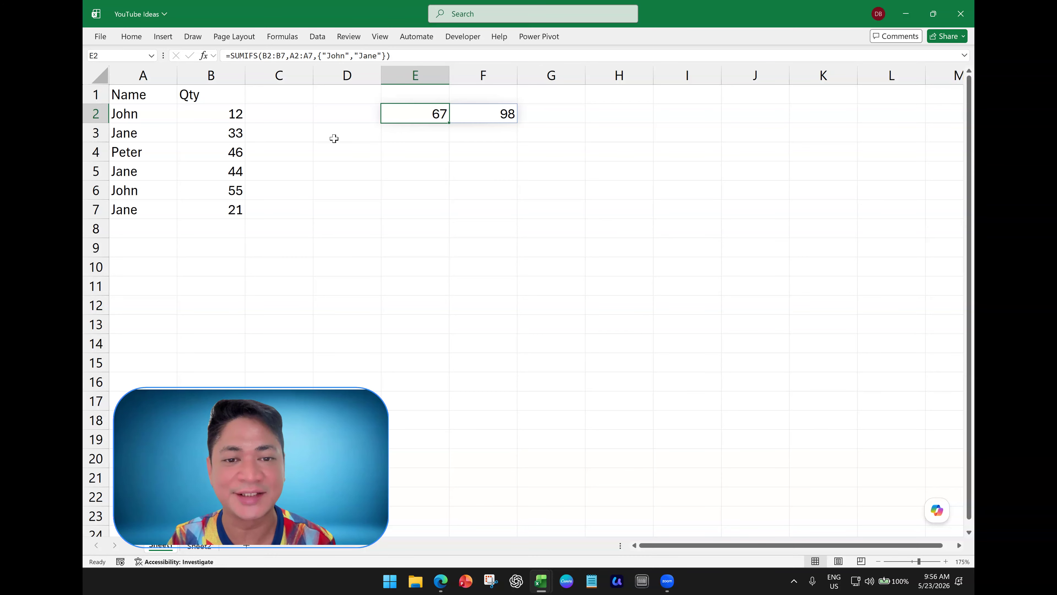
{"action": "left_click", "coordinate": [219, 114]}
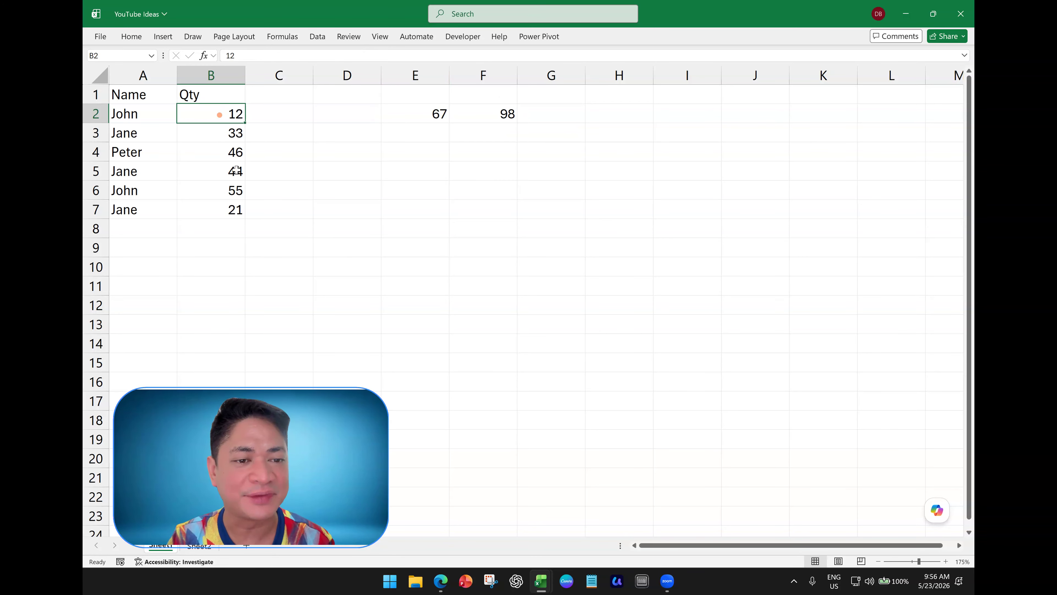
{"action": "left_click", "coordinate": [220, 188], "text": "ctrl"}
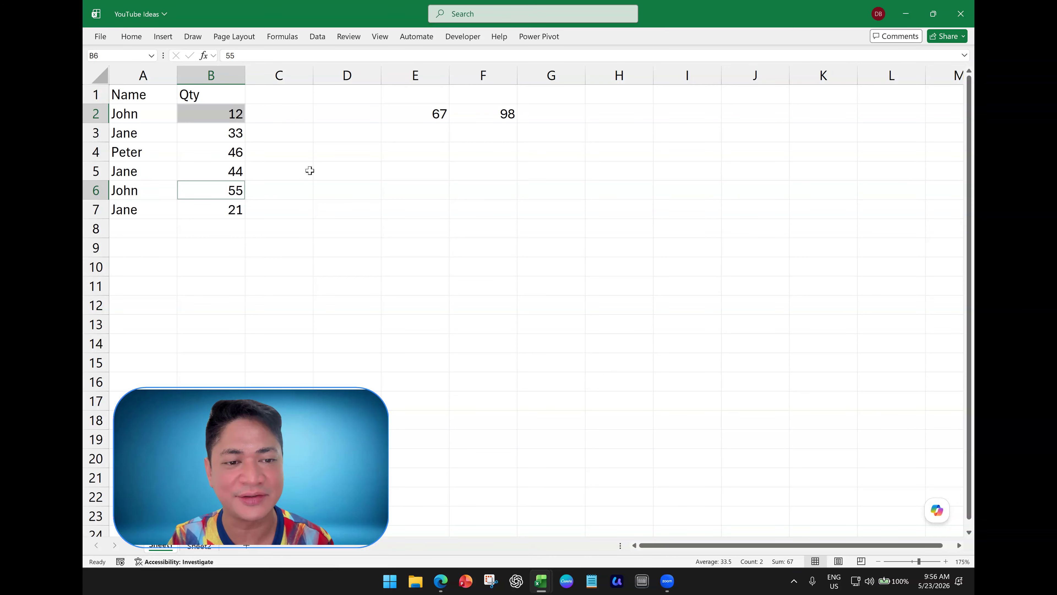
{"action": "left_click", "coordinate": [202, 134]}
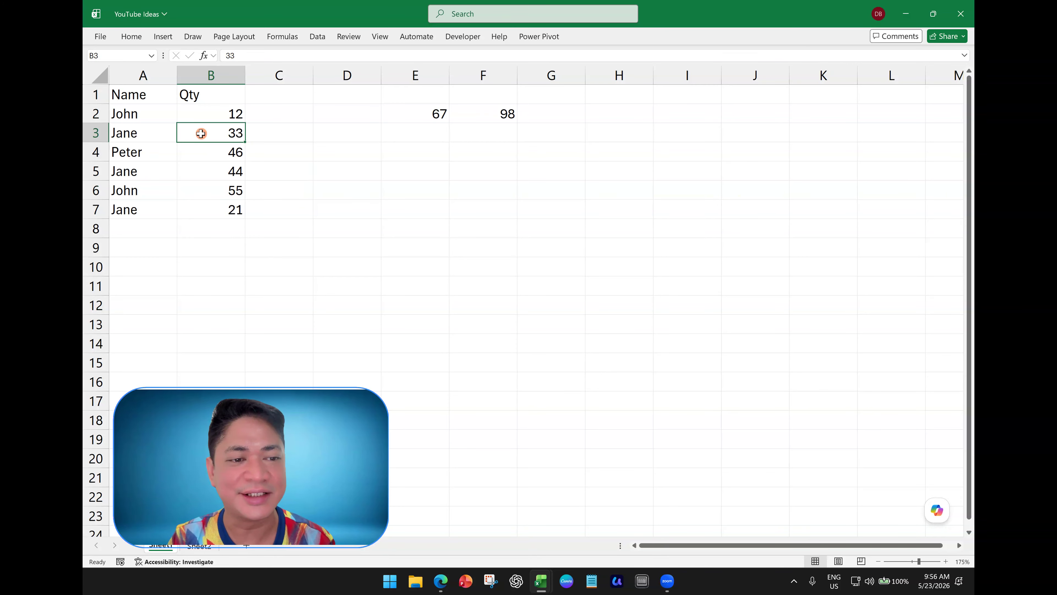
{"action": "left_click", "coordinate": [201, 173], "text": "ctrl"}
{"action": "left_click", "coordinate": [217, 209], "text": "ctrl"}
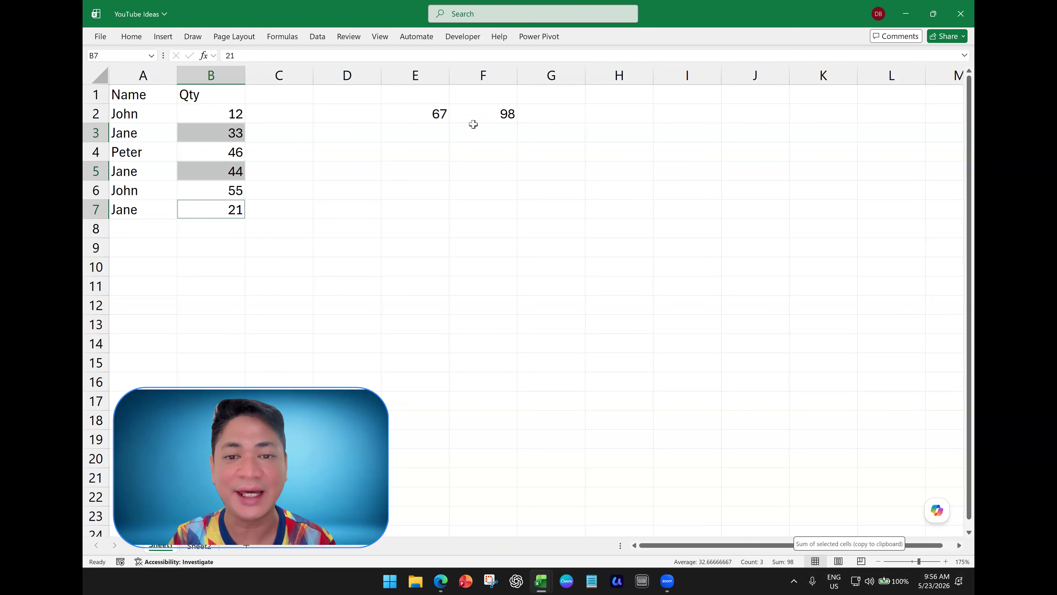
- Wrap the SUMIFS formula in E2 in a SUM function, accepting the closing-parenthesis correction, and review the finished formula
{"action": "left_click", "coordinate": [418, 115]}
{"action": "double_click", "coordinate": [417, 116]}
{"action": "left_click", "coordinate": [390, 114]}
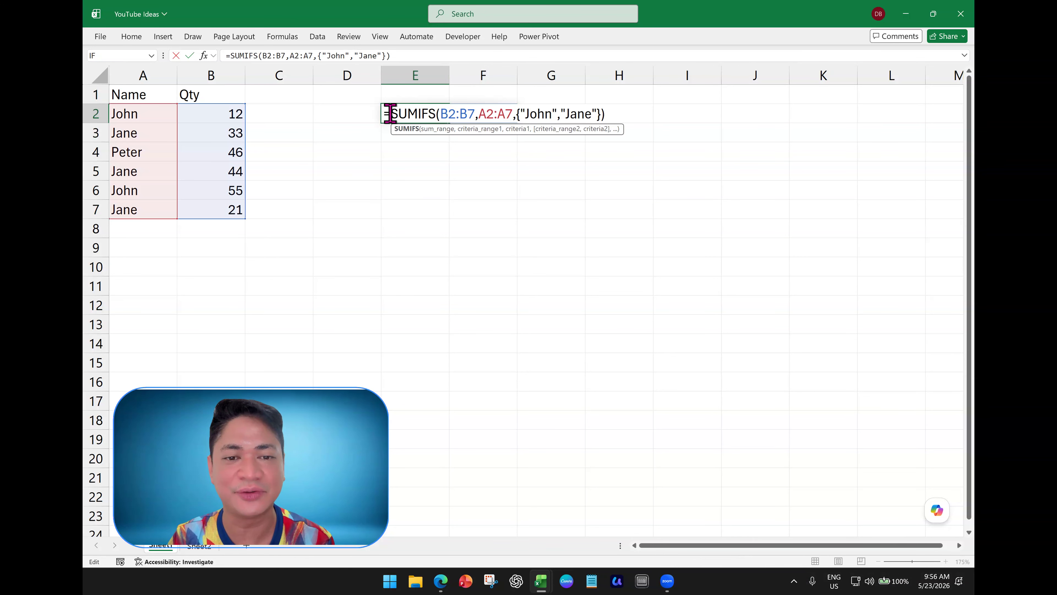
{"action": "type", "text": "SUM("}
{"action": "key", "text": "Return"}
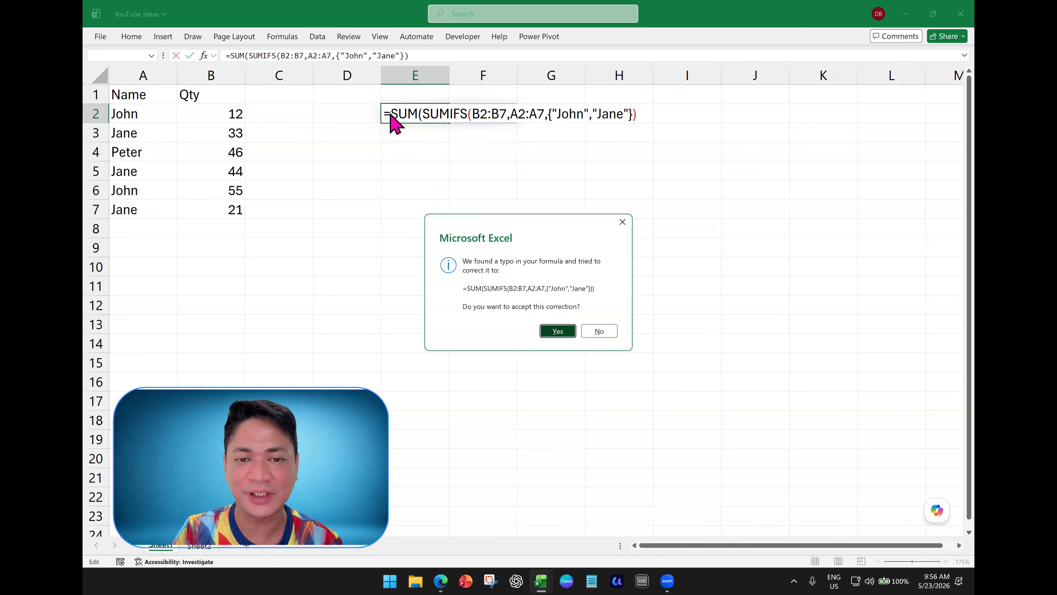
{"action": "key", "text": "Return"}
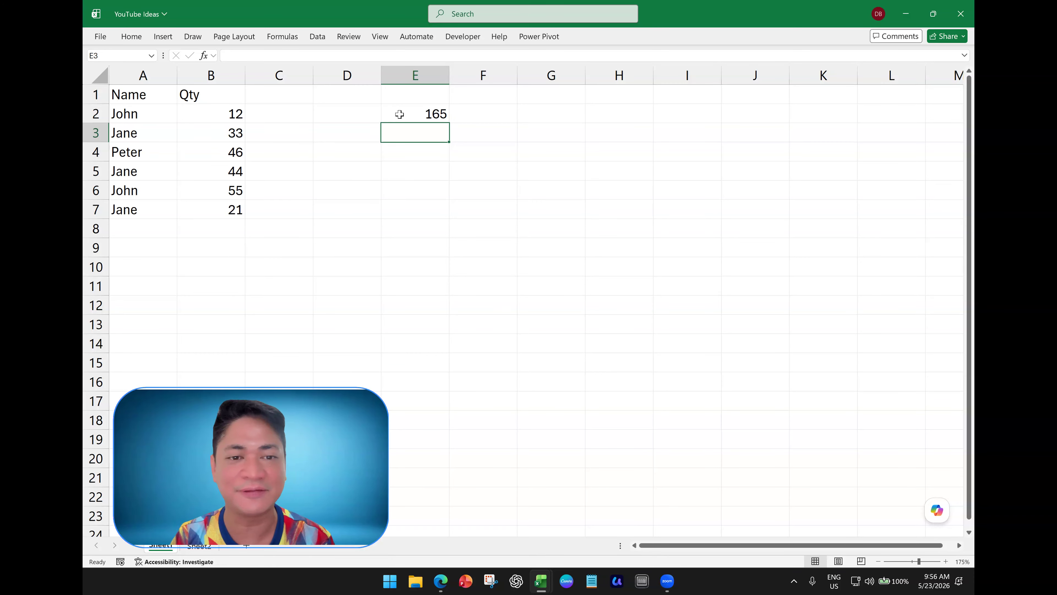
{"action": "left_click", "coordinate": [400, 114]}
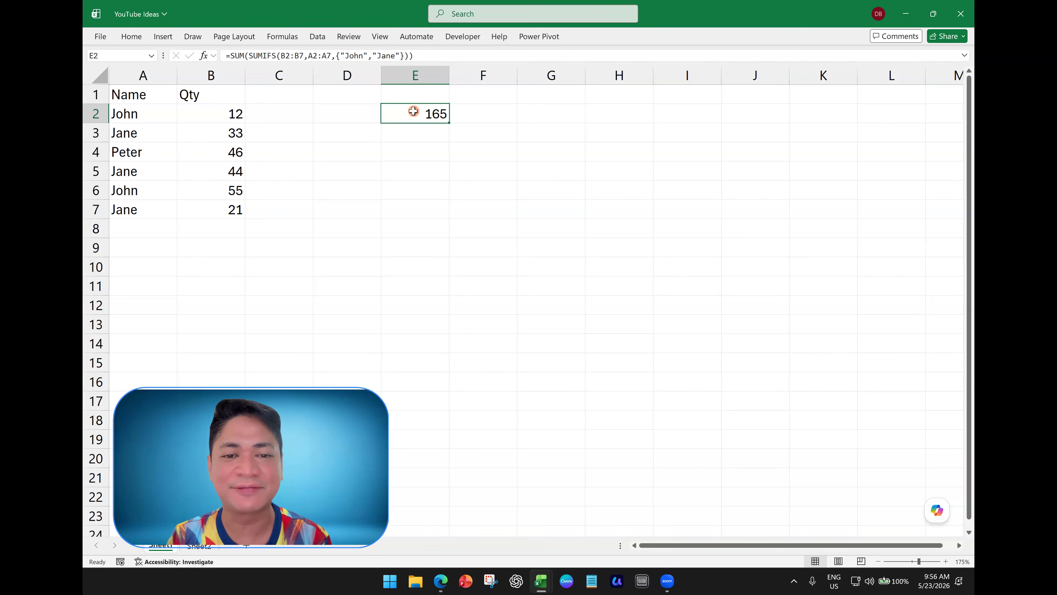
{"action": "double_click", "coordinate": [413, 111]}
{"action": "double_click", "coordinate": [408, 113]}
{"action": "key", "text": "Return"}
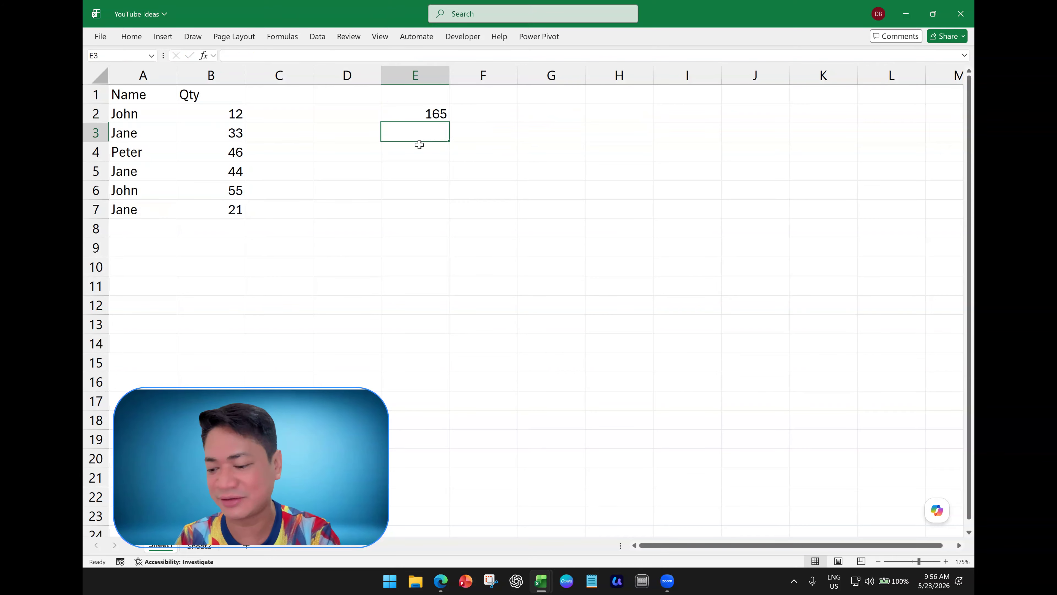
- Start a SUMIFS formula in E4 with sum range B2:B7 and criteria range A2:A7
{"action": "left_click", "coordinate": [418, 144]}
{"action": "type", "text": "=SUMIFS("}
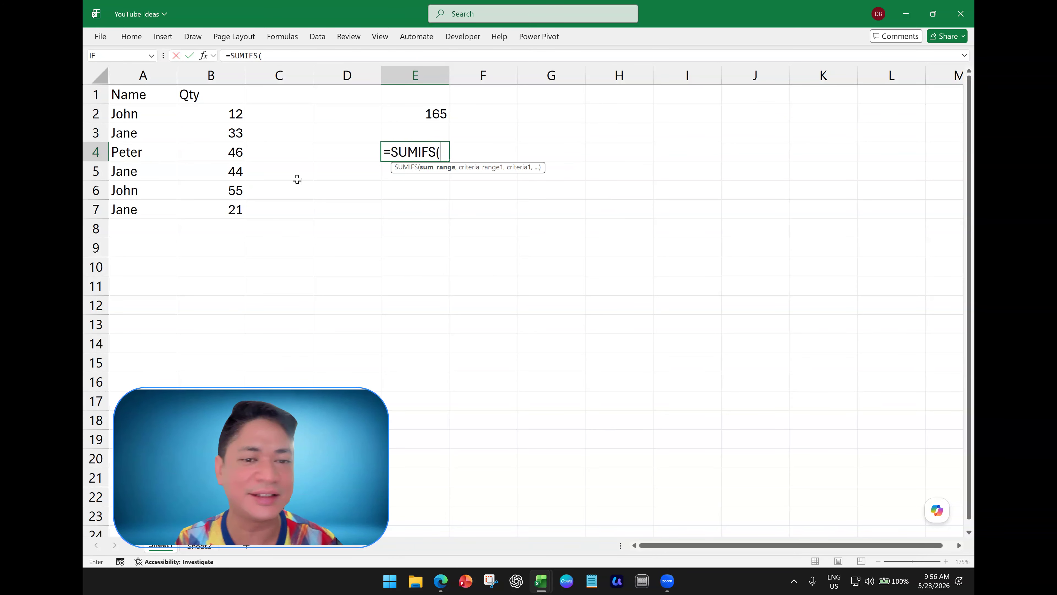
{"action": "left_click_drag", "start_coordinate": [214, 118], "coordinate": [209, 213]}
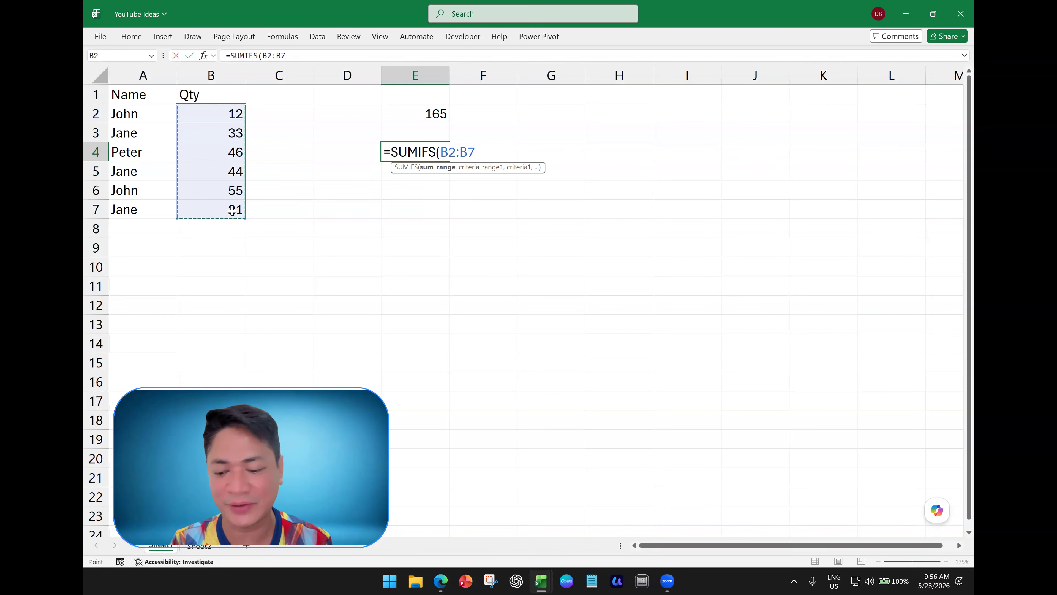
{"action": "type", "text": ","}
{"action": "left_click_drag", "start_coordinate": [154, 113], "coordinate": [146, 210]}
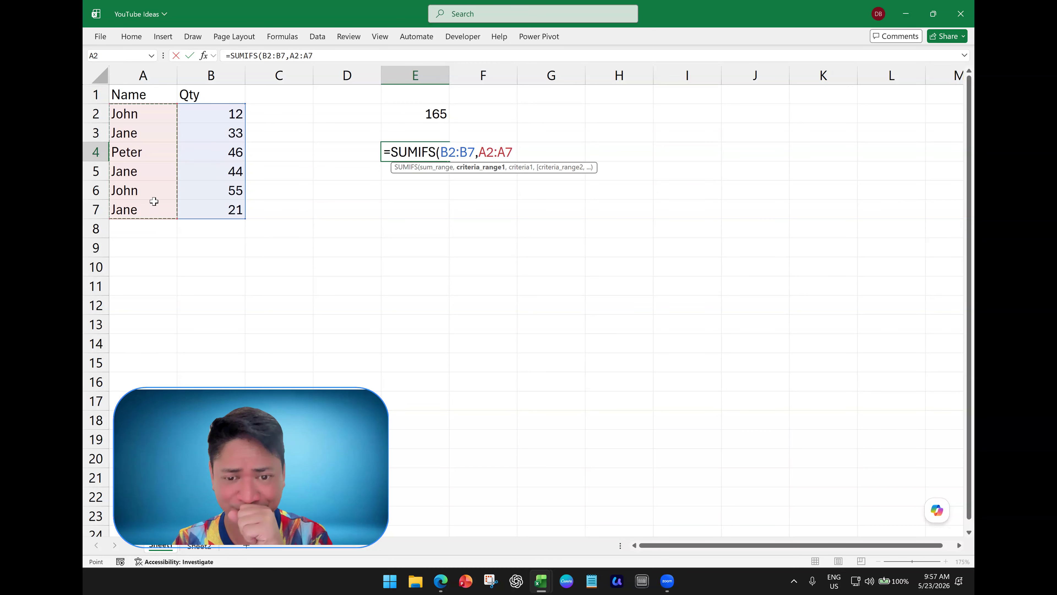
{"action": "type", "text": ","}
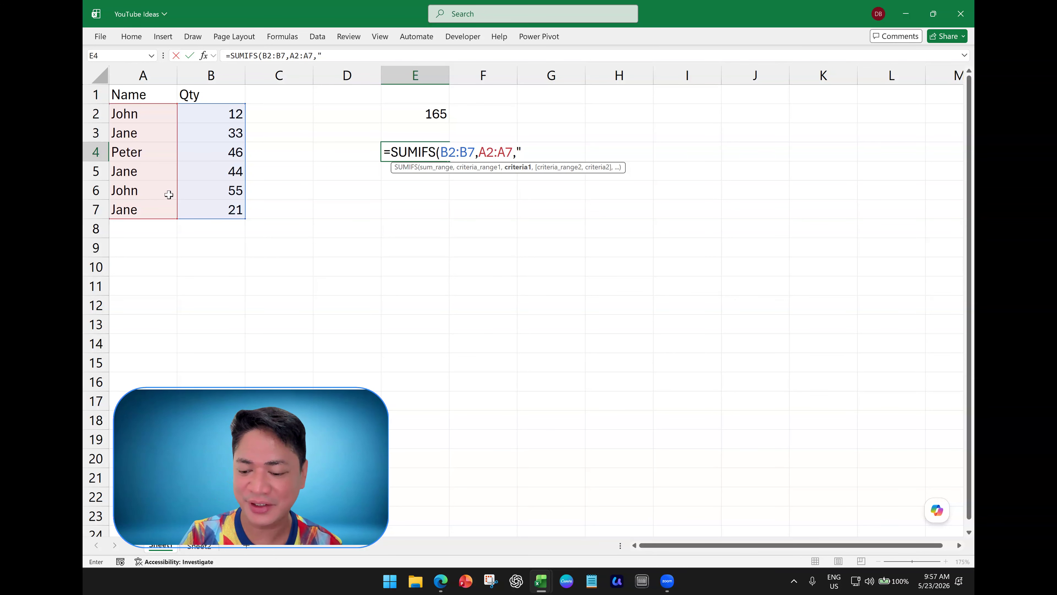
- Complete the formula in E4 with a quoted criterion of <> followed by the name in A2, excluding that person's rows
{"action": "type", "text": "\"<>"}
{"action": "key", "text": "BackSpace"}
{"action": "type", "text": "<>"}
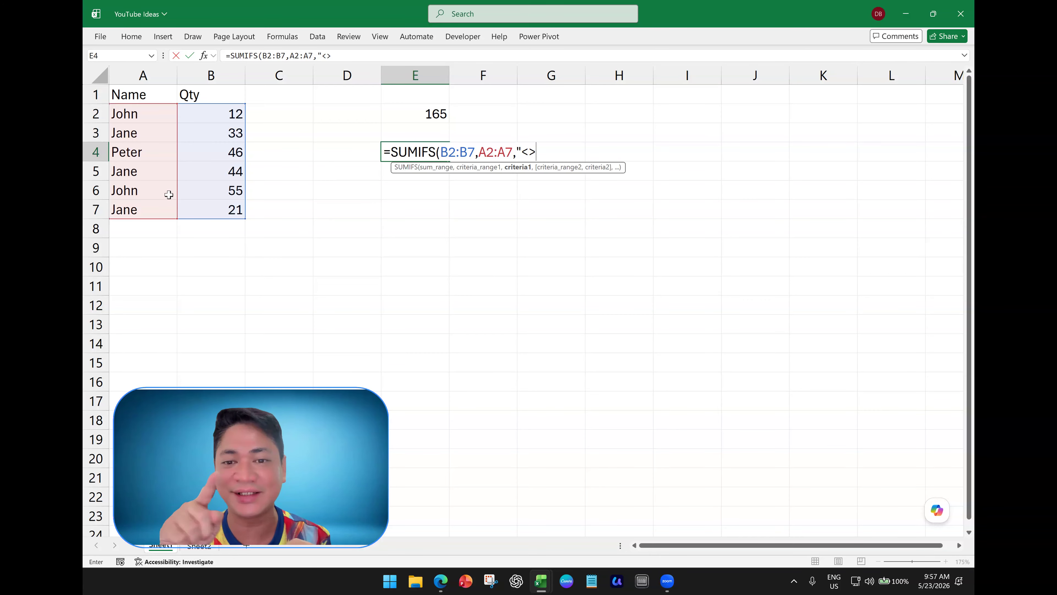
{"action": "type", "text": "John\")"}
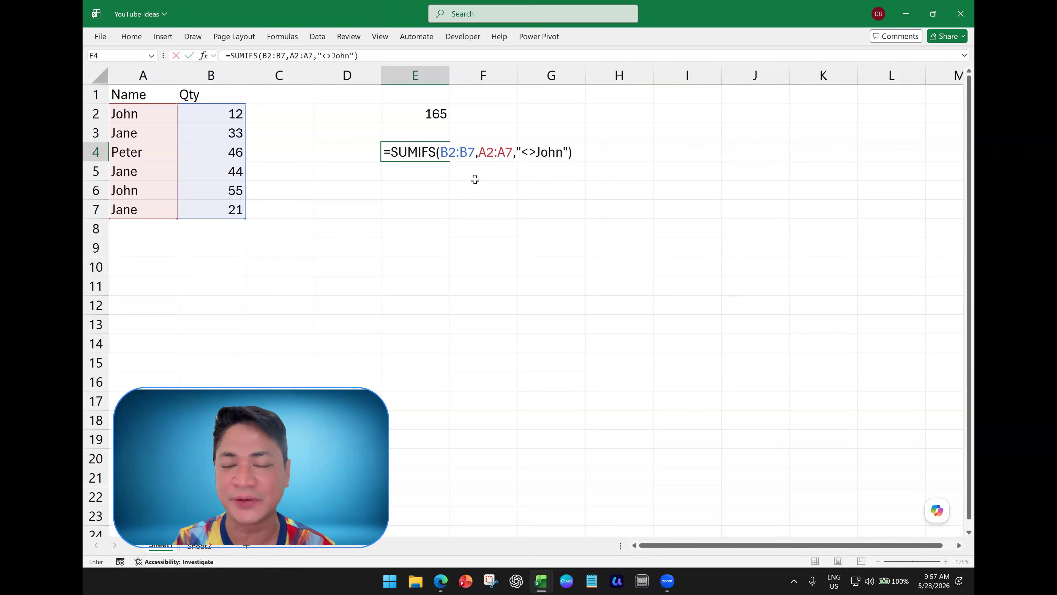
{"action": "key", "text": "Return"}
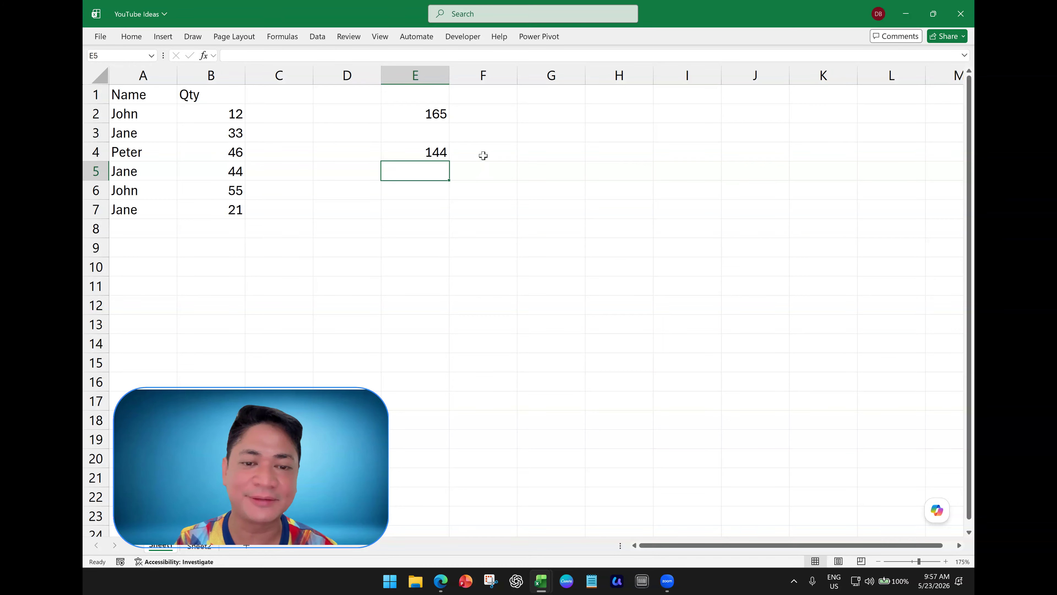
- Check the result in E4 against the sum of quantities B3:B5 and B7
{"action": "left_click", "coordinate": [427, 152]}
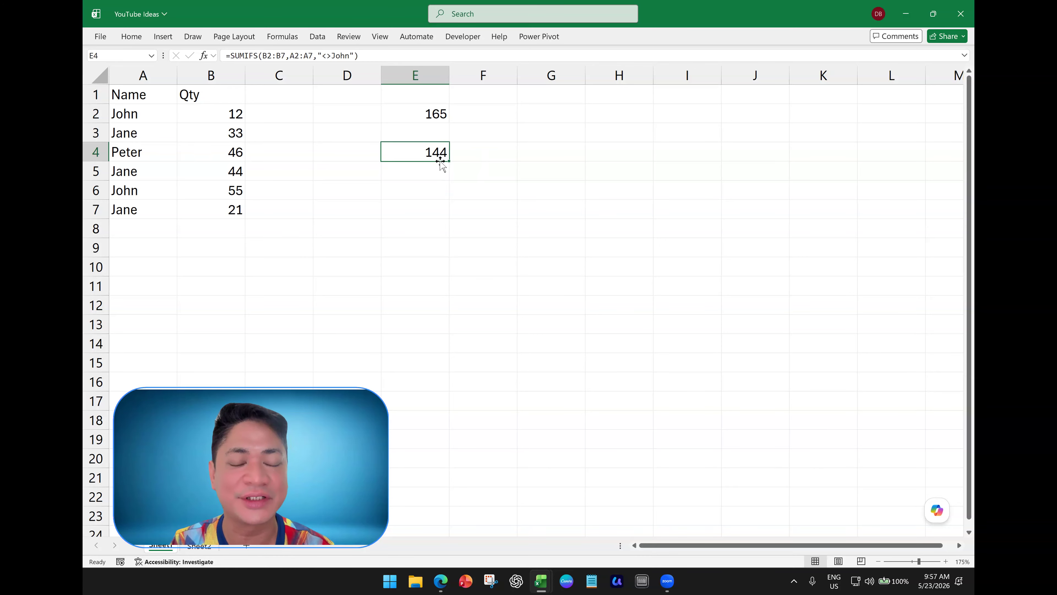
{"action": "left_click", "coordinate": [228, 110]}
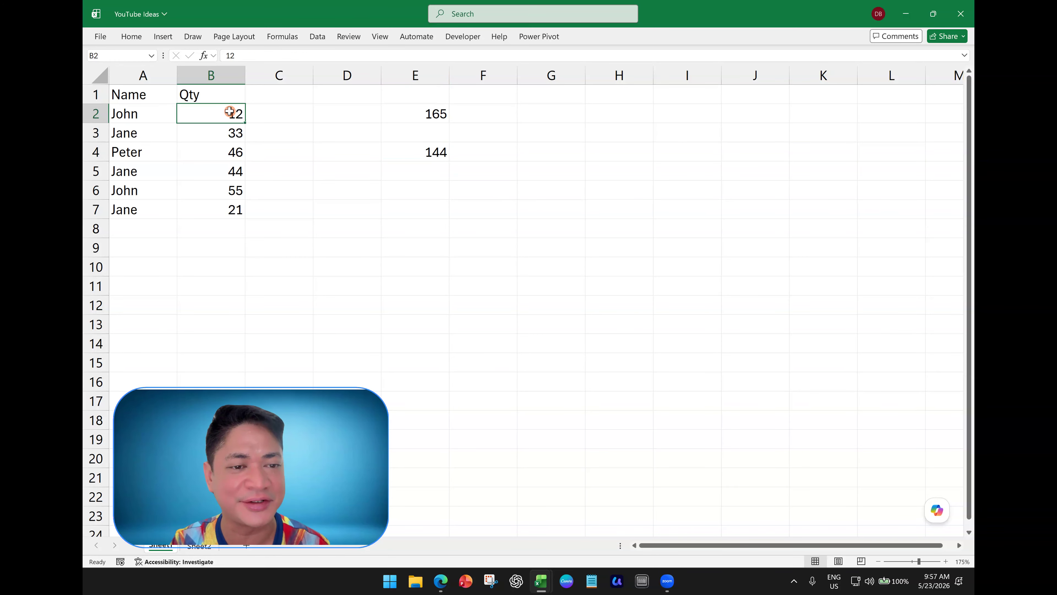
{"action": "left_click", "coordinate": [227, 133]}
{"action": "left_click_drag", "start_coordinate": [228, 133], "coordinate": [223, 172]}
{"action": "left_click", "coordinate": [212, 209], "text": "ctrl"}
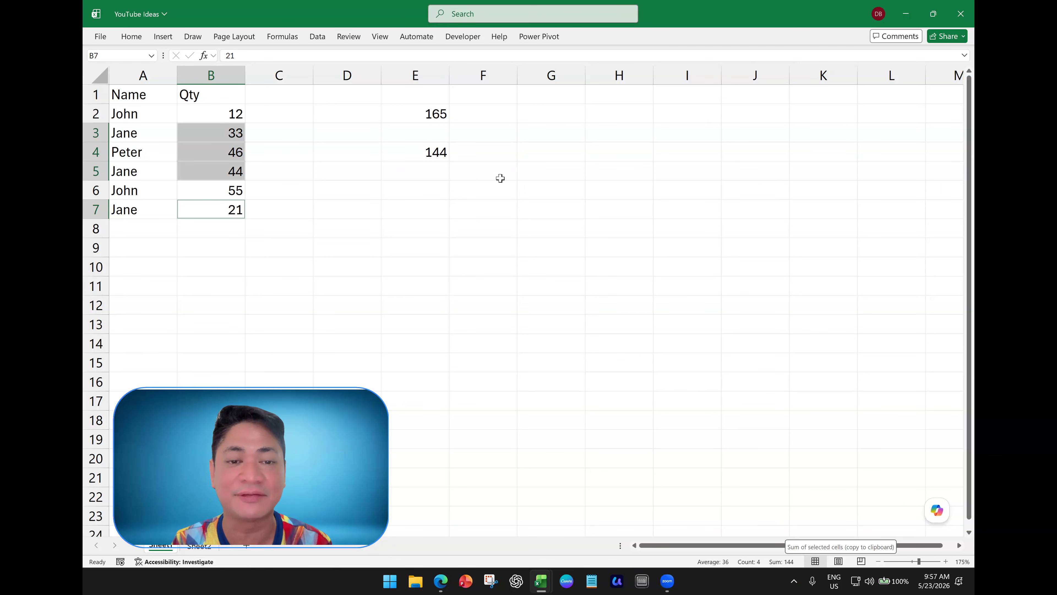
- Review the not-equal formula in E4 and the array constant inside the SUM formula in E2, leaving both formulas unedited
{"action": "left_click", "coordinate": [421, 154]}
{"action": "double_click", "coordinate": [422, 152]}
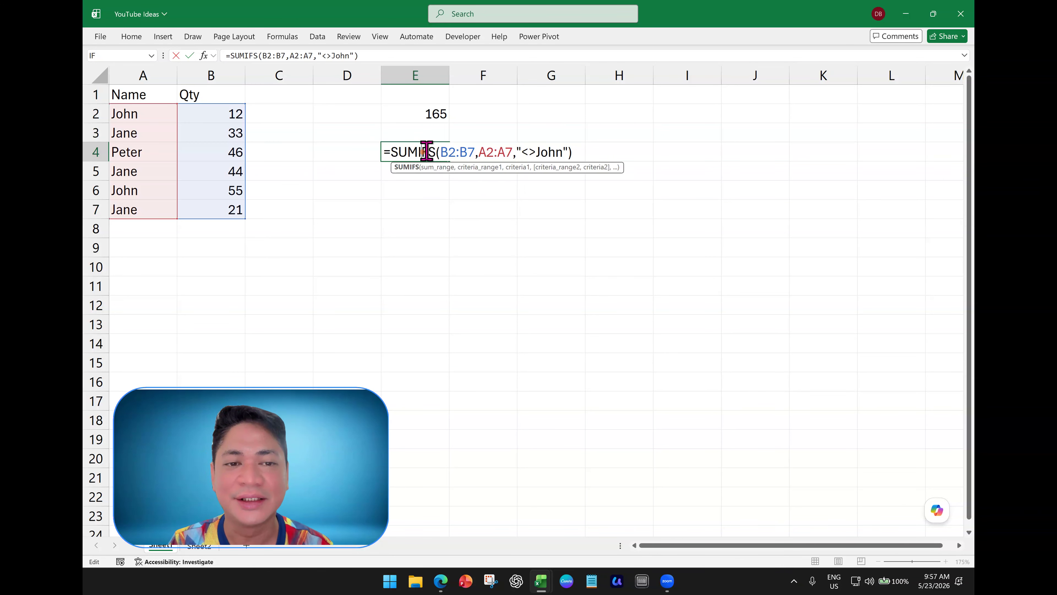
{"action": "key", "text": "Return"}
{"action": "double_click", "coordinate": [440, 112]}
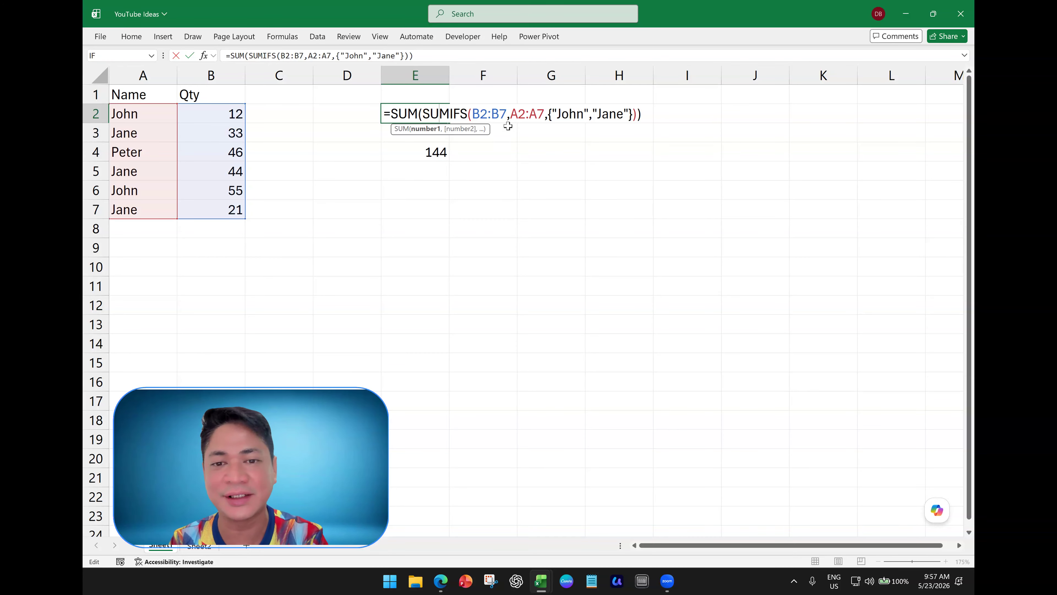
{"action": "left_click_drag", "start_coordinate": [548, 113], "coordinate": [614, 115]}
{"action": "key", "text": "Return"}
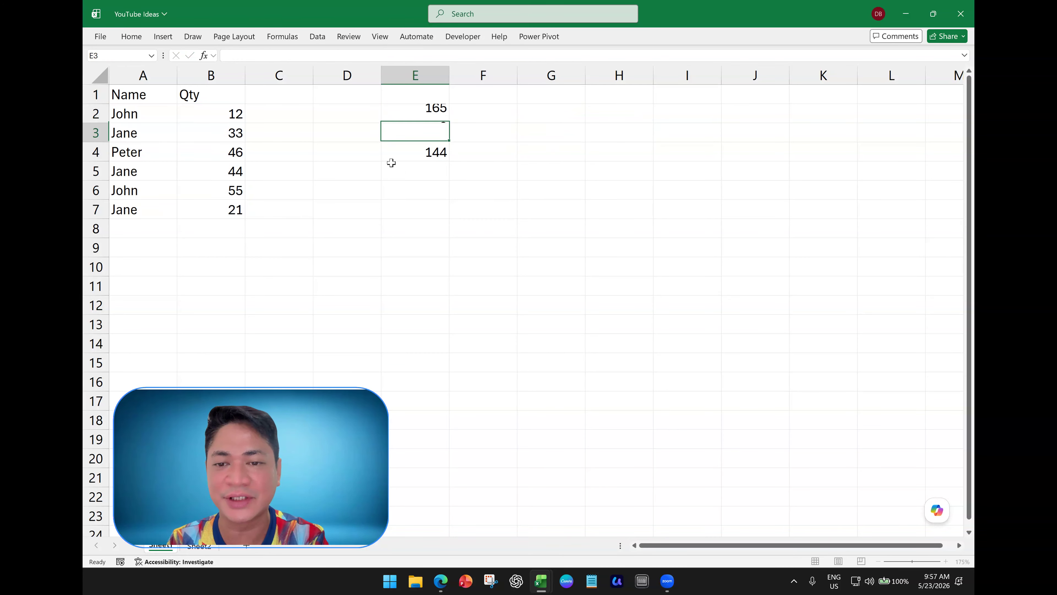
- Change the E4 SUMIFS criterion to an array constant of two quoted <> criteria, excluding the names in A2 and A3
{"action": "left_click", "coordinate": [398, 153]}
{"action": "double_click", "coordinate": [515, 151]}
{"action": "left_click", "coordinate": [518, 150]}
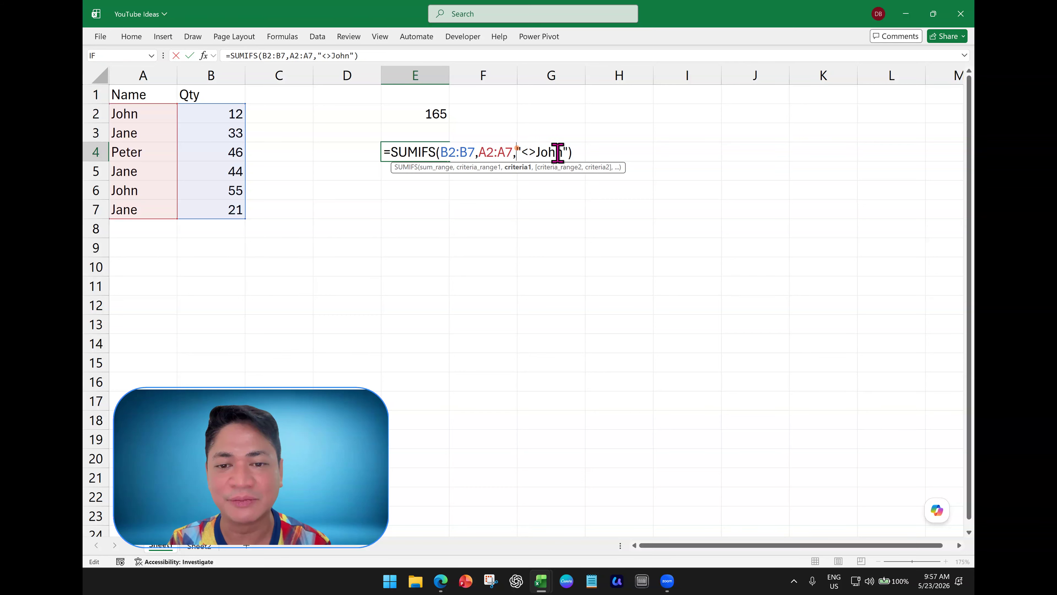
{"action": "type", "text": "{"}
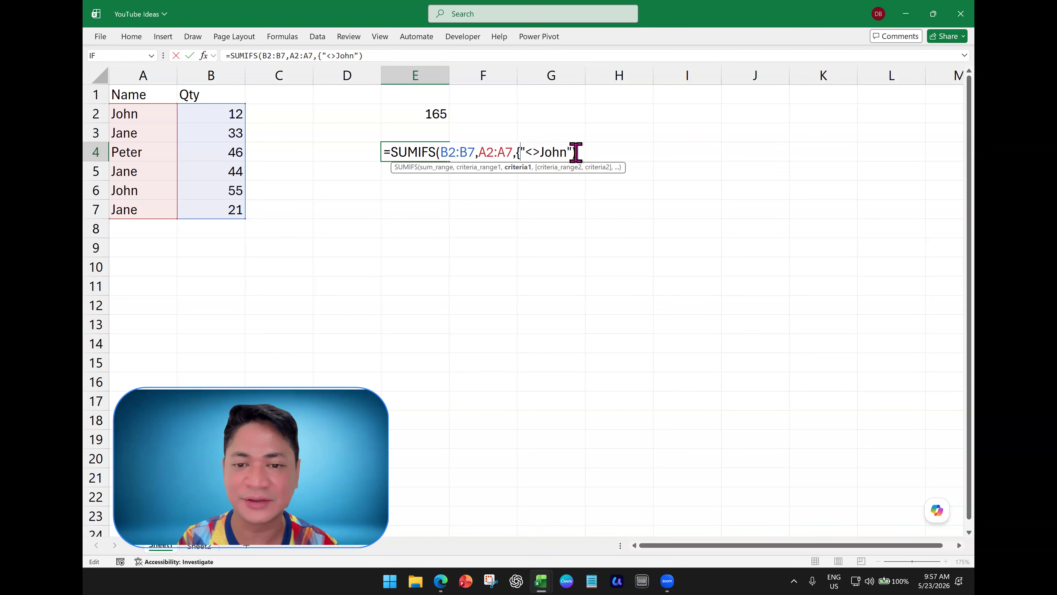
{"action": "left_click", "coordinate": [572, 153]}
{"action": "type", "text": ","}
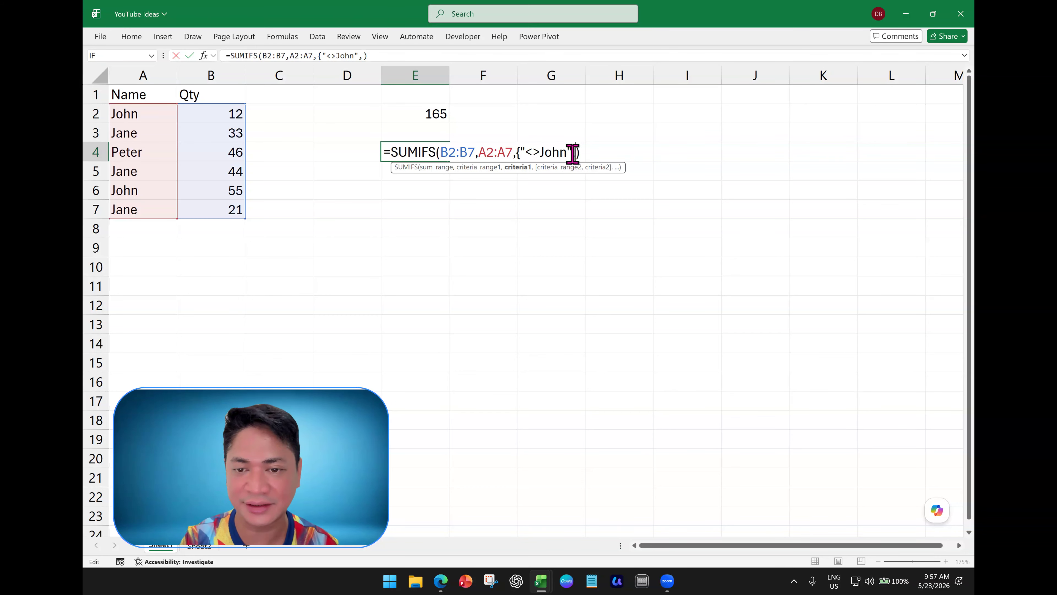
{"action": "type", "text": "\"<>Jane\""}
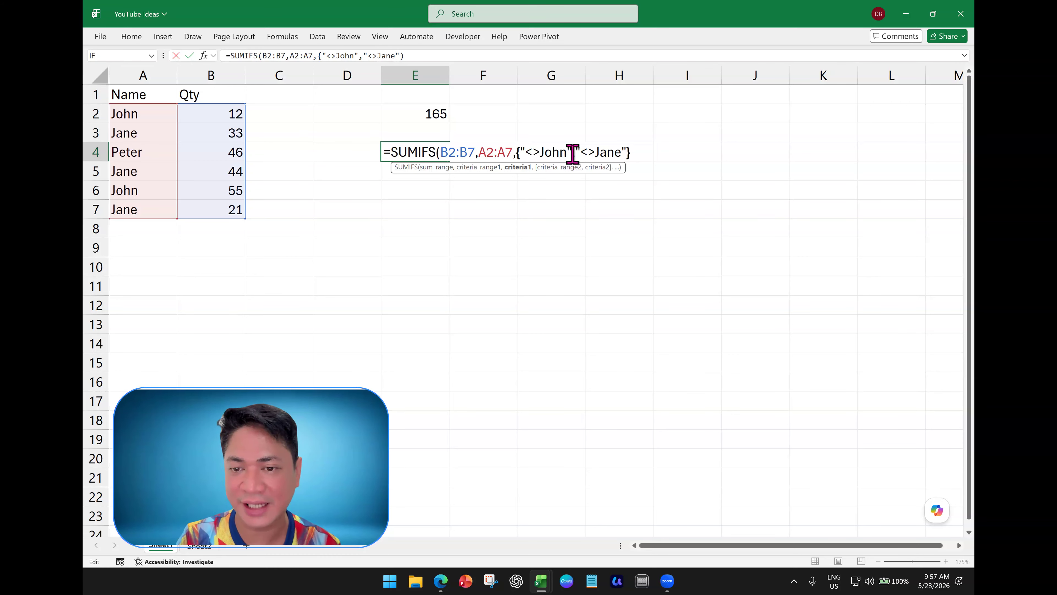
{"action": "type", "text": "}"}
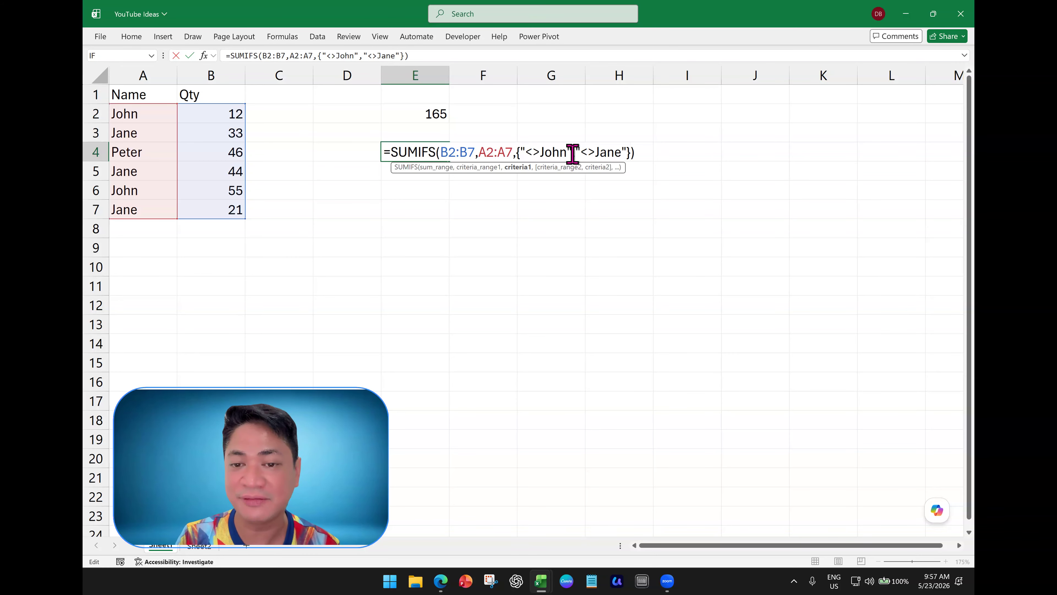
{"action": "key", "text": "Return"}
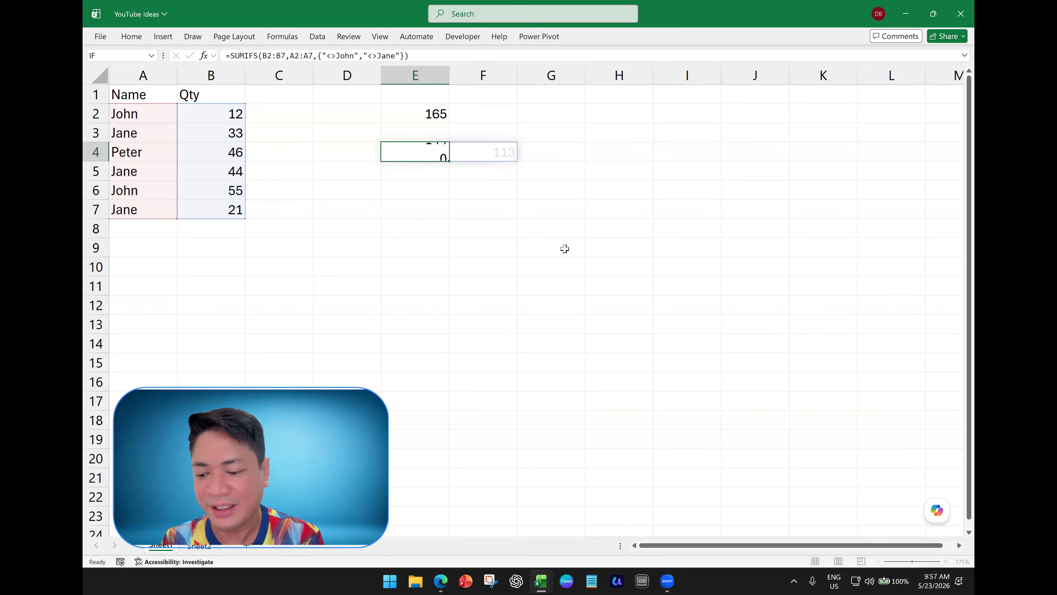
- Check the spilled not-equal results in E4 and F4 against the quantity in B4
{"action": "left_click", "coordinate": [408, 154]}
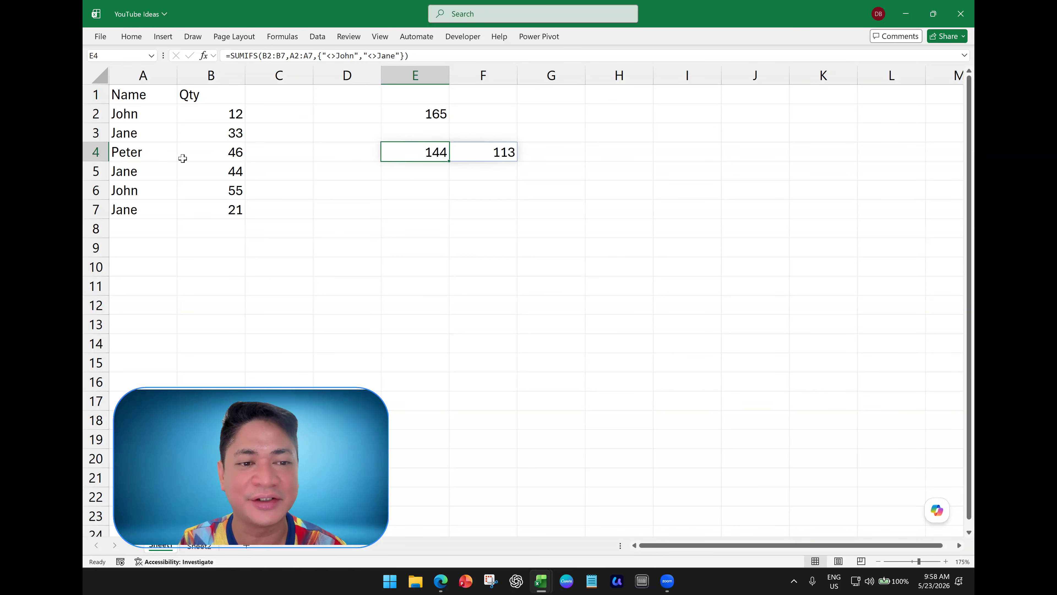
{"action": "left_click", "coordinate": [223, 152]}
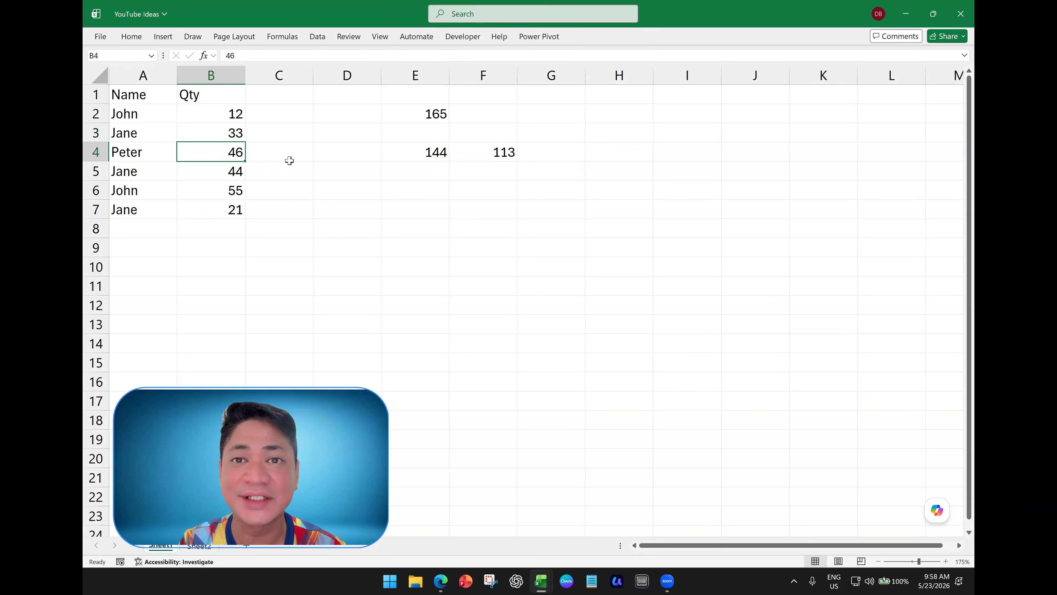
{"action": "left_click", "coordinate": [424, 150]}
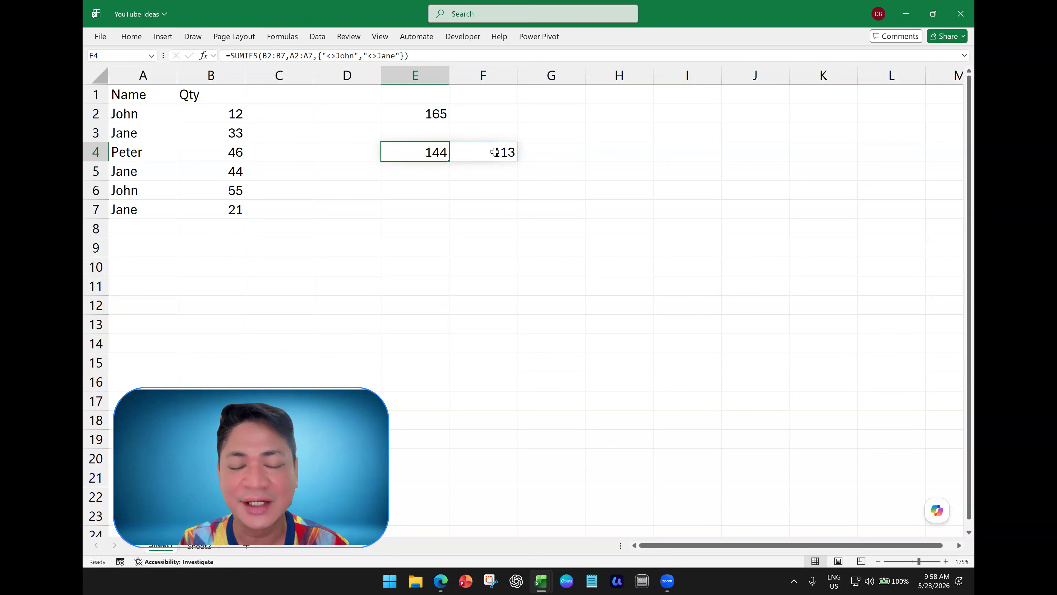
{"action": "left_click", "coordinate": [494, 153]}
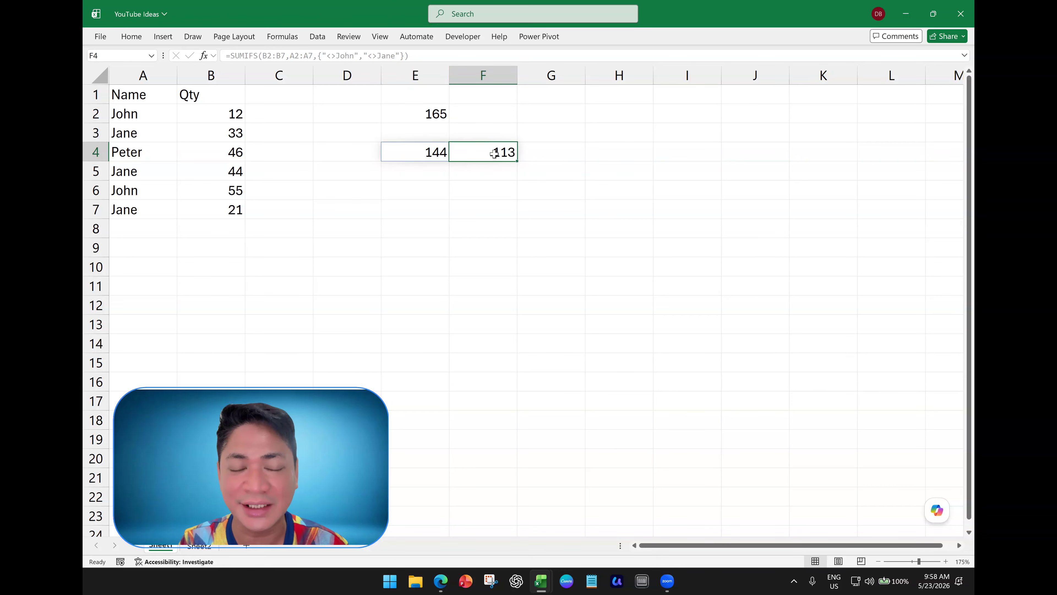
{"action": "left_click", "coordinate": [429, 152]}
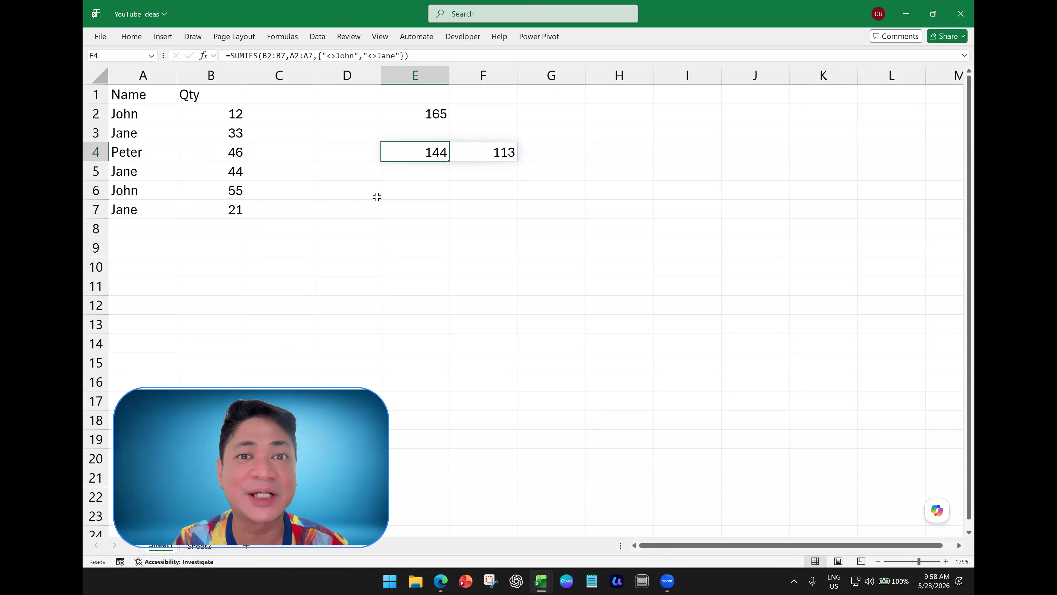
- Clear the SUM formula in E2 and the spilled SUMIFS formula in E4
{"action": "left_click", "coordinate": [400, 191]}
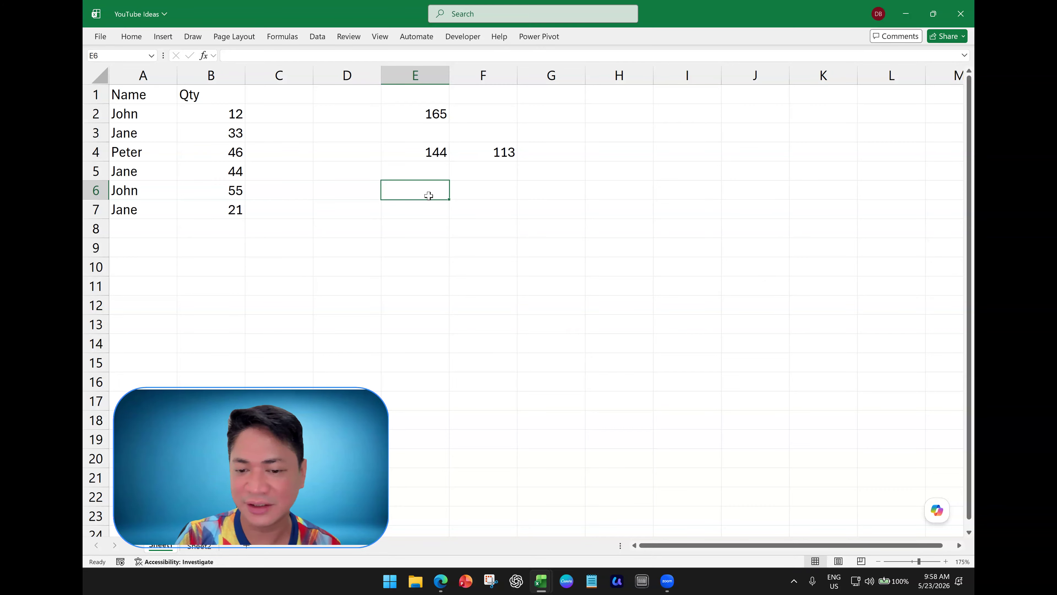
{"action": "key", "text": "Up"}
{"action": "key", "text": "Up"}
{"action": "key", "text": "Up"}
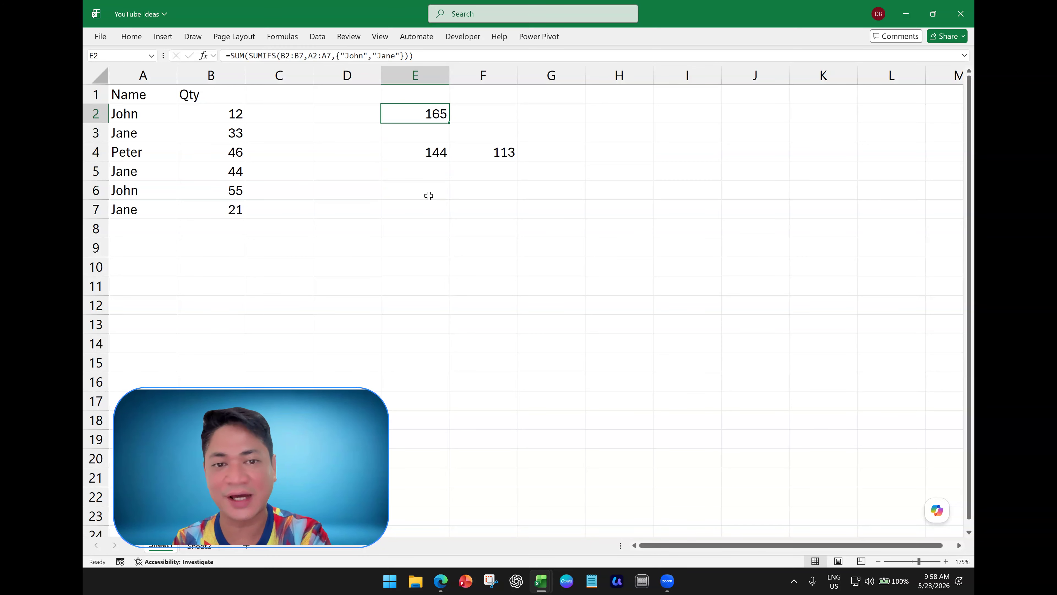
{"action": "key", "text": "Delete"}
{"action": "key", "text": "Down"}
{"action": "key", "text": "Down"}
{"action": "key", "text": "Delete"}
{"action": "key", "text": "Up"}
{"action": "key", "text": "Up"}
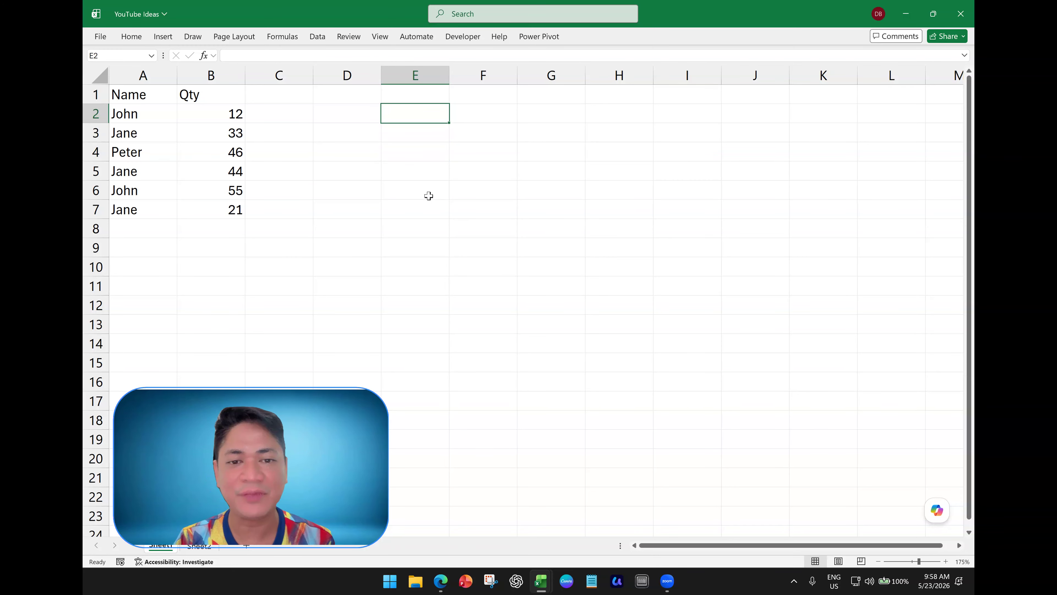
{"action": "type", "text": "="}
{"action": "key", "text": "Escape"}
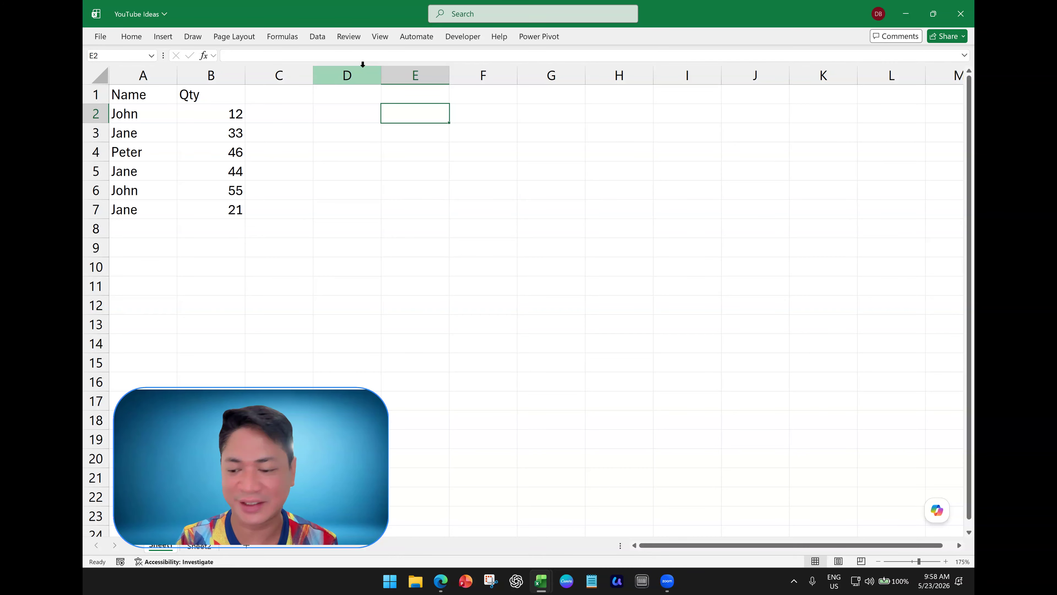
- Enter the multipliers 2, 1, 1, 3, 2 and 2 in cells C2 to C7
{"action": "left_click", "coordinate": [279, 113]}
{"action": "type", "text": "2"}
{"action": "left_click", "coordinate": [280, 132]}
{"action": "type", "text": "1"}
{"action": "left_click", "coordinate": [281, 151]}
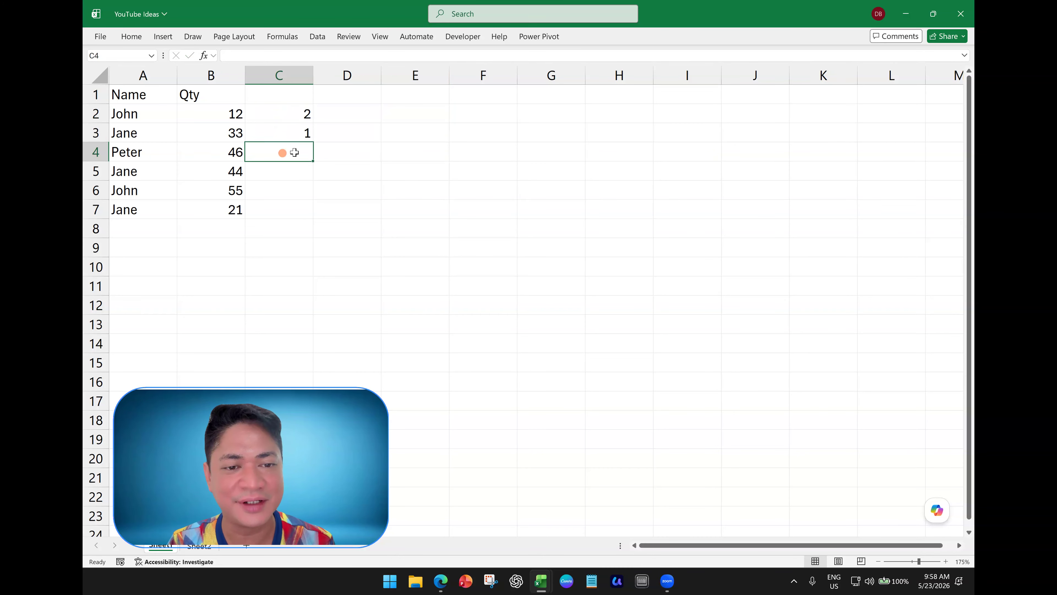
{"action": "type", "text": "1"}
{"action": "left_click", "coordinate": [295, 173]}
{"action": "type", "text": "3"}
{"action": "left_click", "coordinate": [293, 191]}
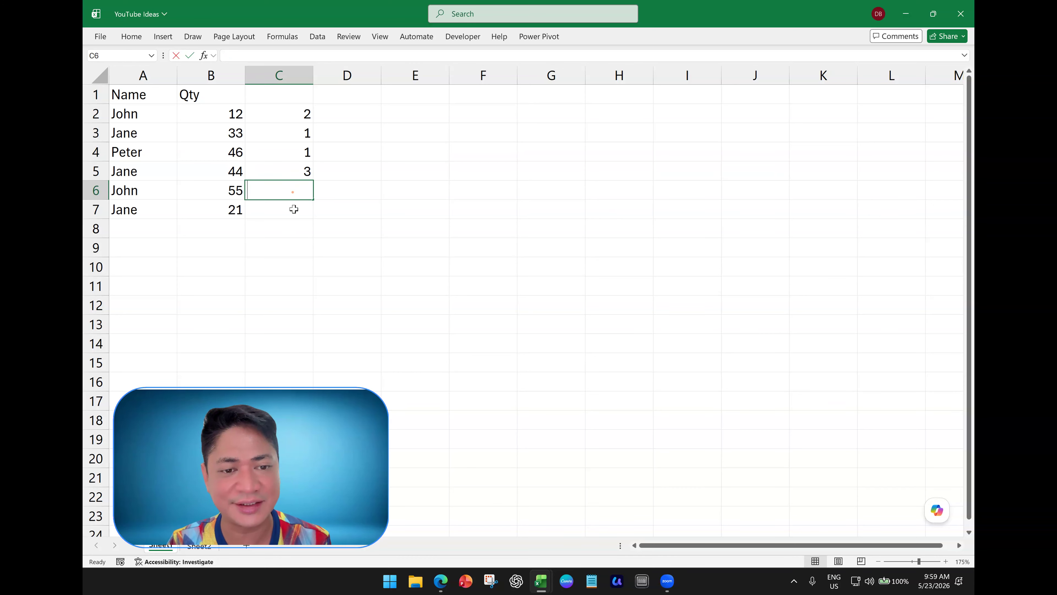
{"action": "type", "text": "2"}
{"action": "left_click", "coordinate": [294, 208]}
{"action": "type", "text": "2"}
{"action": "key", "text": "Tab"}
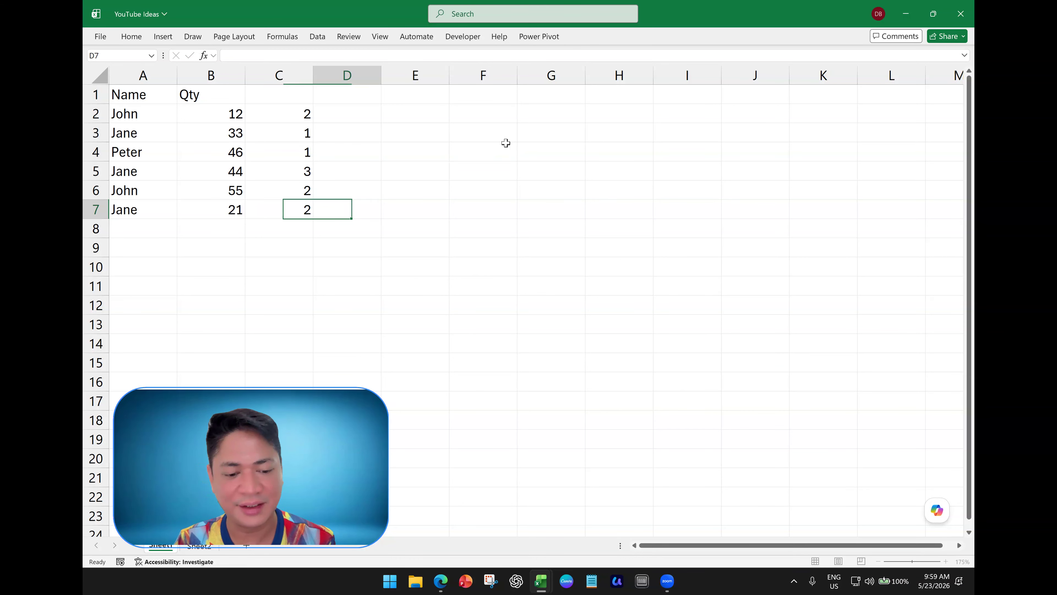
- Multiply quantity by multiplier in D2 with =B2*C2 and fill the formula through D7
{"action": "left_click", "coordinate": [364, 120]}
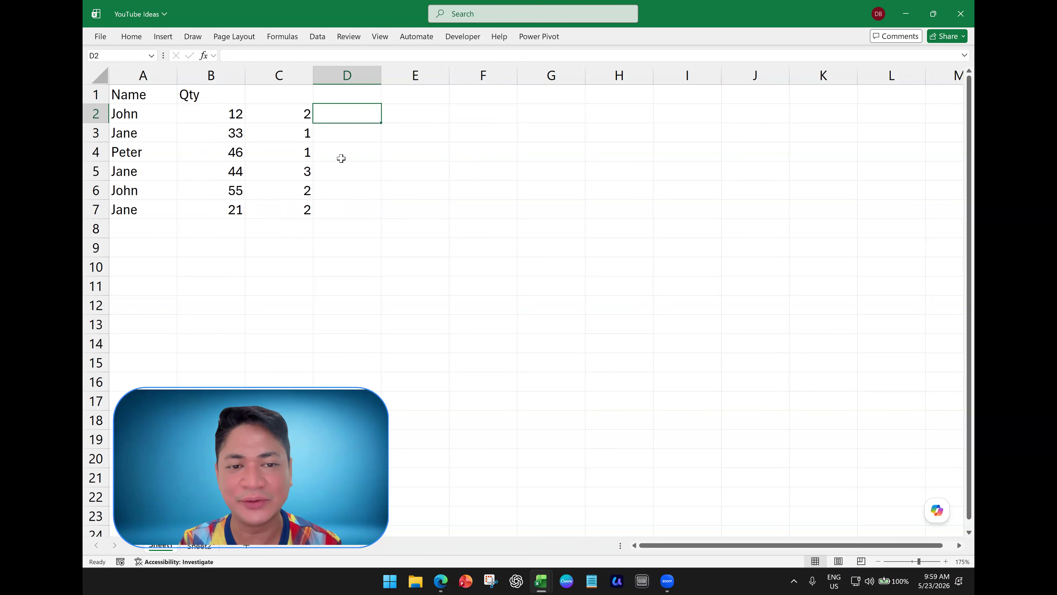
{"action": "type", "text": "="}
{"action": "left_click", "coordinate": [233, 110]}
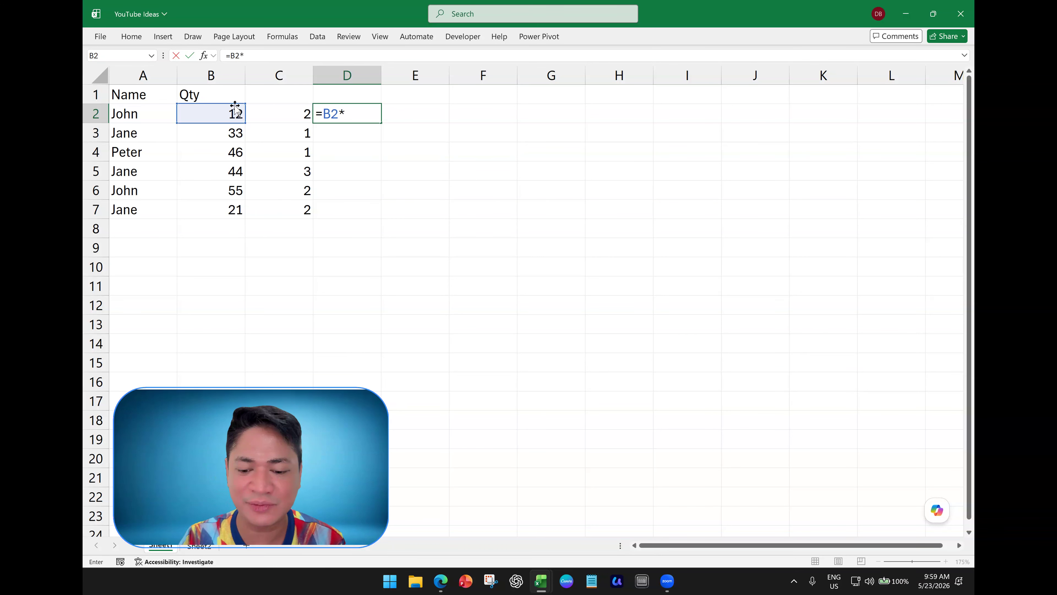
{"action": "type", "text": "*"}
{"action": "left_click", "coordinate": [303, 113]}
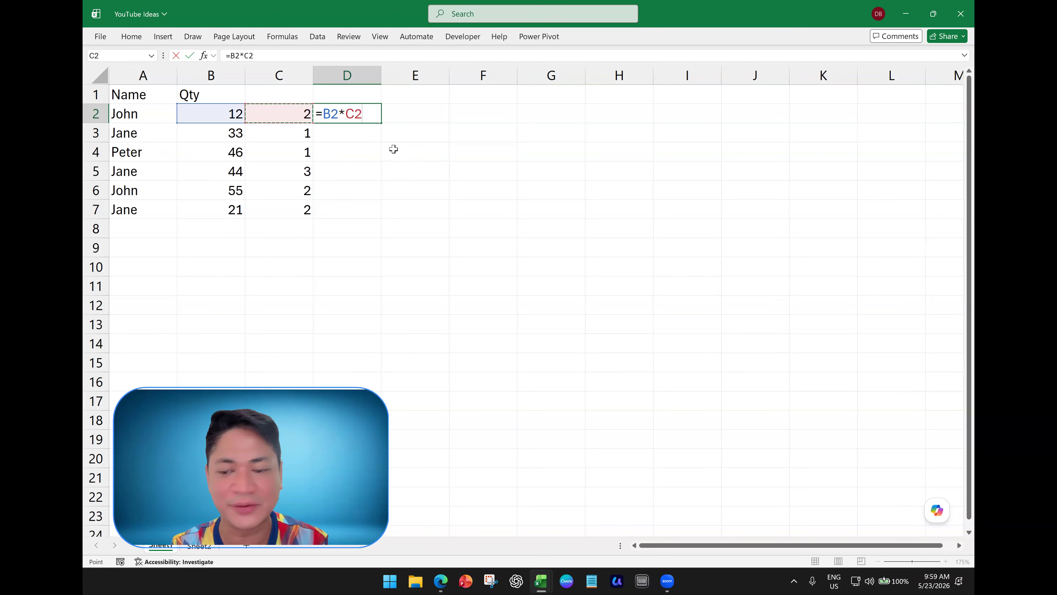
{"action": "key", "text": "Return"}
{"action": "left_click", "coordinate": [369, 114]}
{"action": "left_click_drag", "start_coordinate": [381, 123], "coordinate": [358, 217]}
- Total the products D2:D7 in D8 with a SUM formula
{"action": "left_click", "coordinate": [366, 228]}
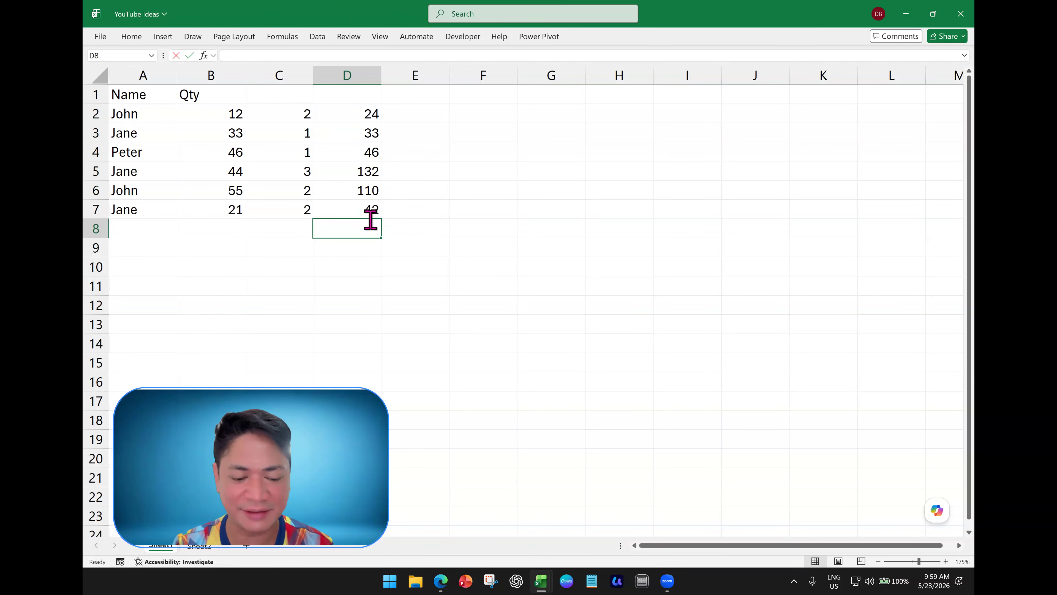
{"action": "type", "text": "=SUM("}
{"action": "left_click_drag", "start_coordinate": [359, 111], "coordinate": [360, 209]}
{"action": "key", "text": "Return"}
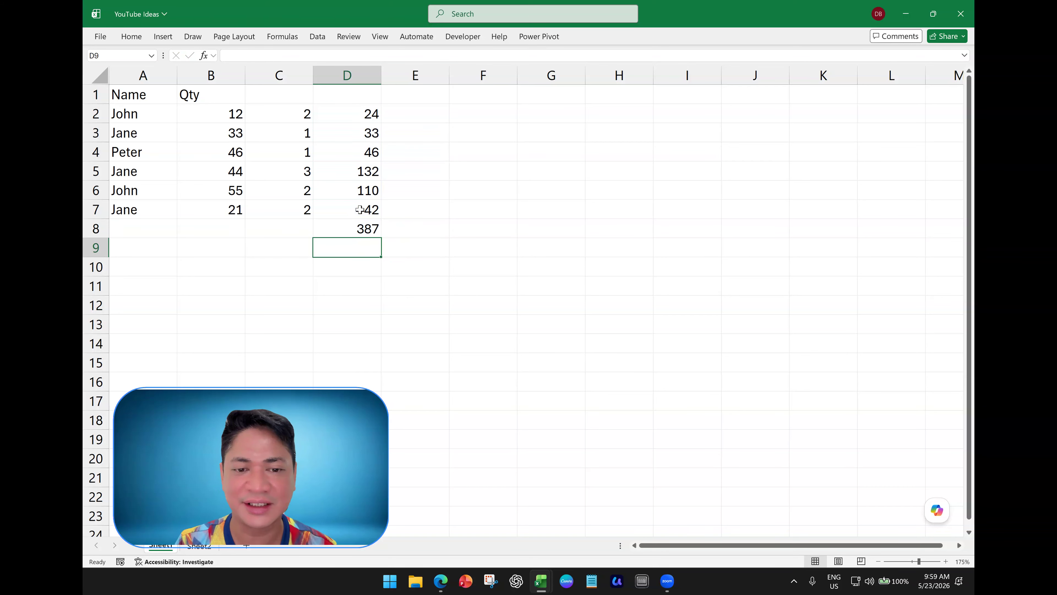
- Review the product formula in D2, the range D2:D7 and the SUM formula in D8
{"action": "double_click", "coordinate": [351, 120]}
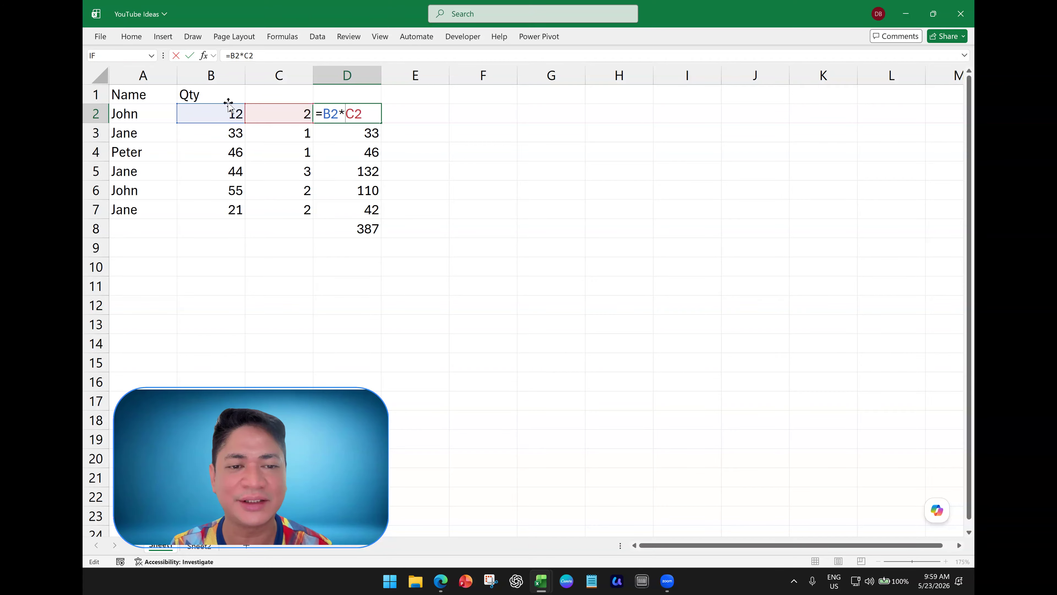
{"action": "key", "text": "Return"}
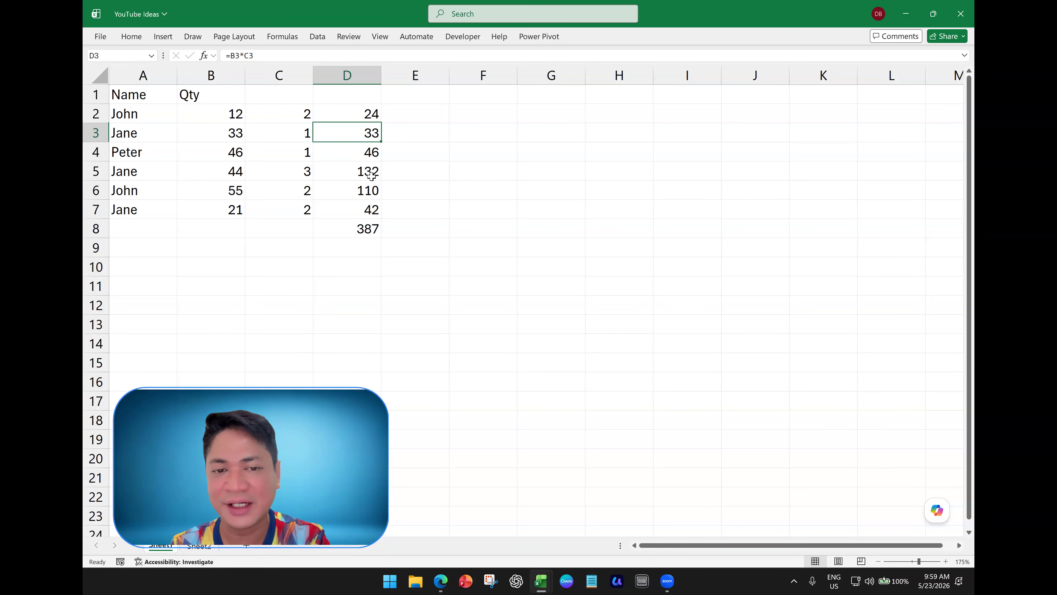
{"action": "left_click_drag", "start_coordinate": [368, 118], "coordinate": [387, 206]}
{"action": "left_click", "coordinate": [362, 229]}
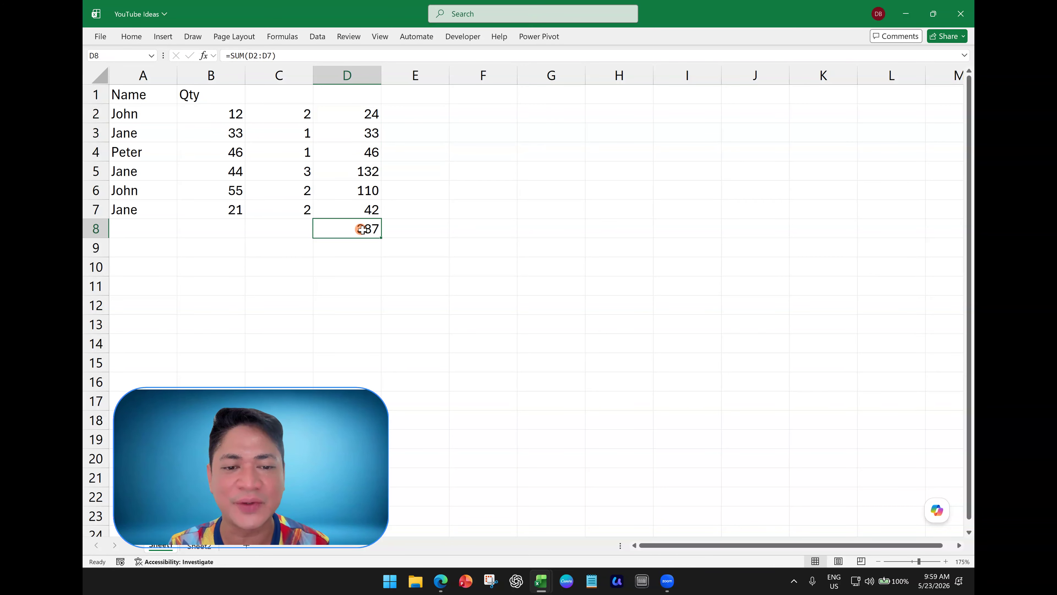
- Calculate the total of quantity times multiplier in G3 with =SUMPRODUCT(B2:B7,C2:C7)
{"action": "left_click", "coordinate": [539, 131]}
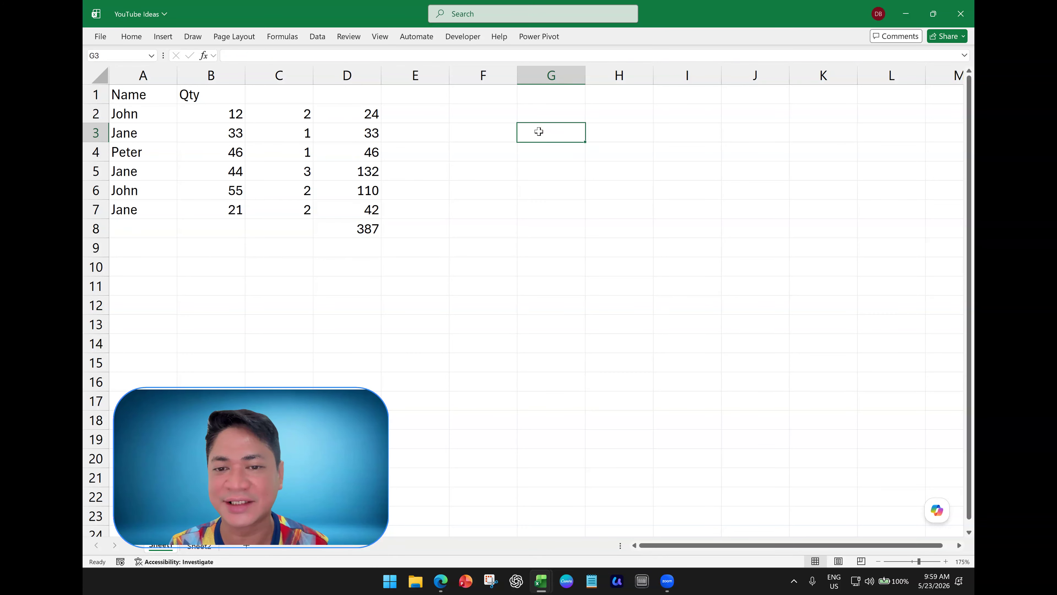
{"action": "type", "text": "=SUMPRO"}
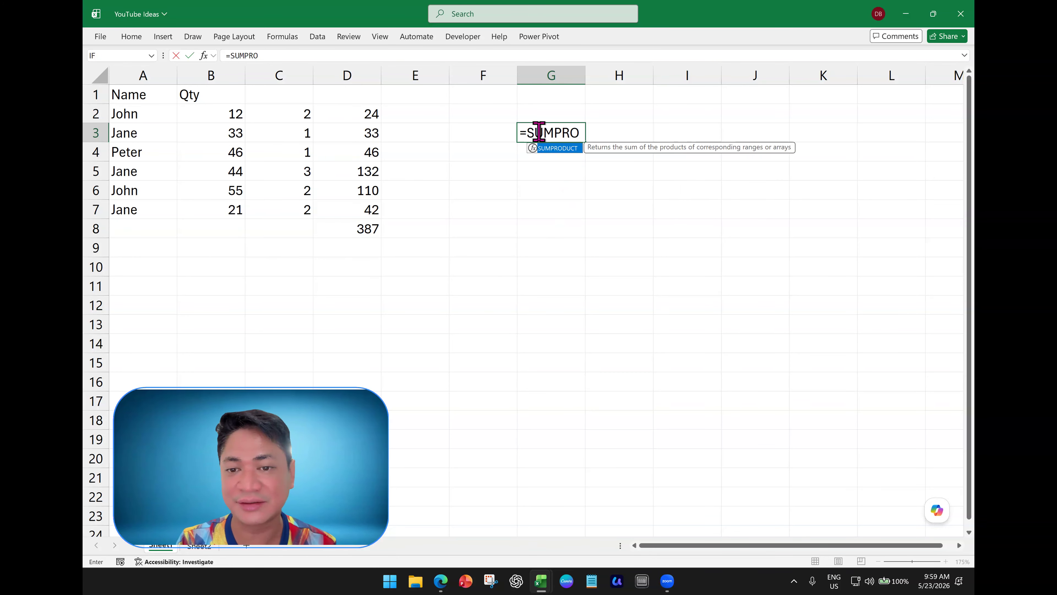
{"action": "type", "text": "DUCT("}
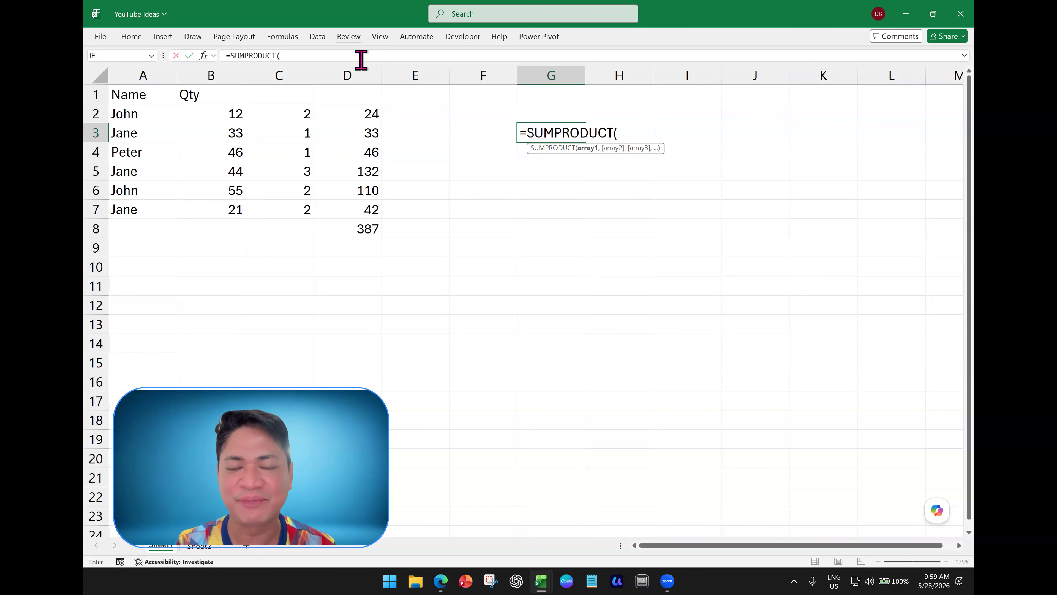
{"action": "left_click_drag", "start_coordinate": [210, 111], "coordinate": [220, 208]}
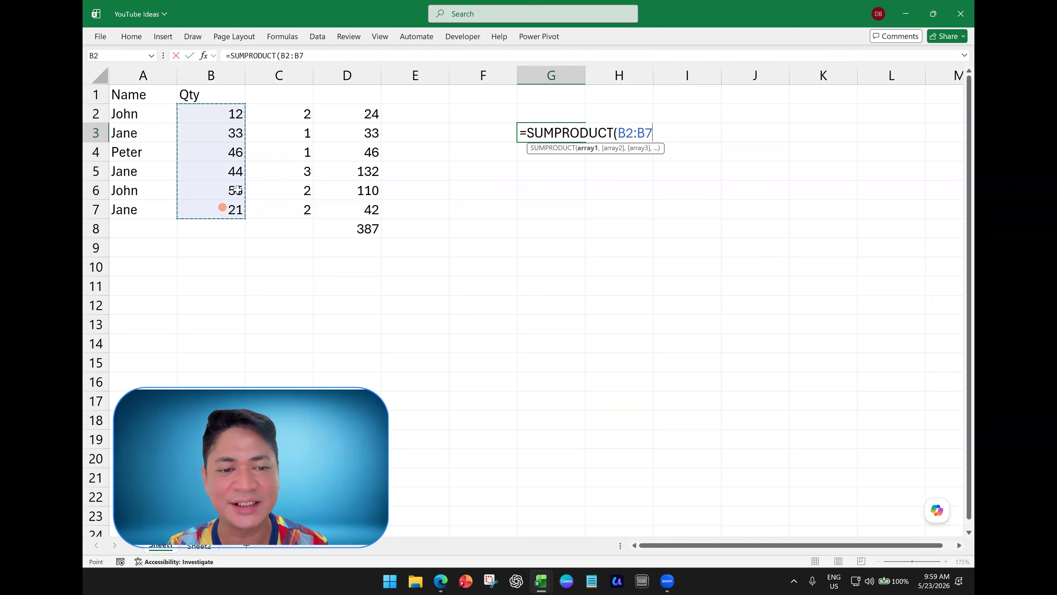
{"action": "type", "text": ","}
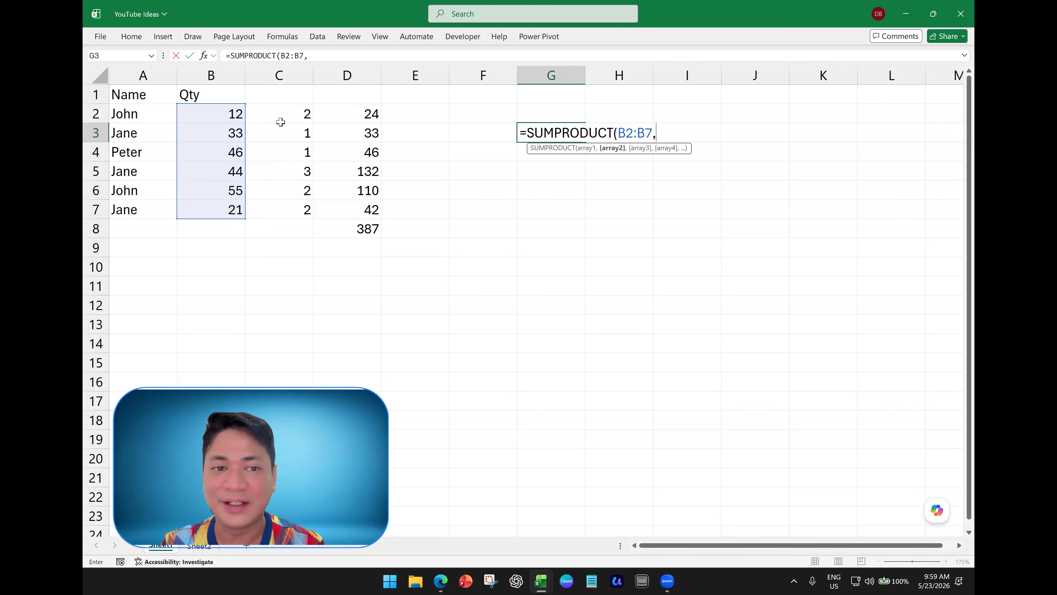
{"action": "left_click_drag", "start_coordinate": [281, 122], "coordinate": [282, 227]}
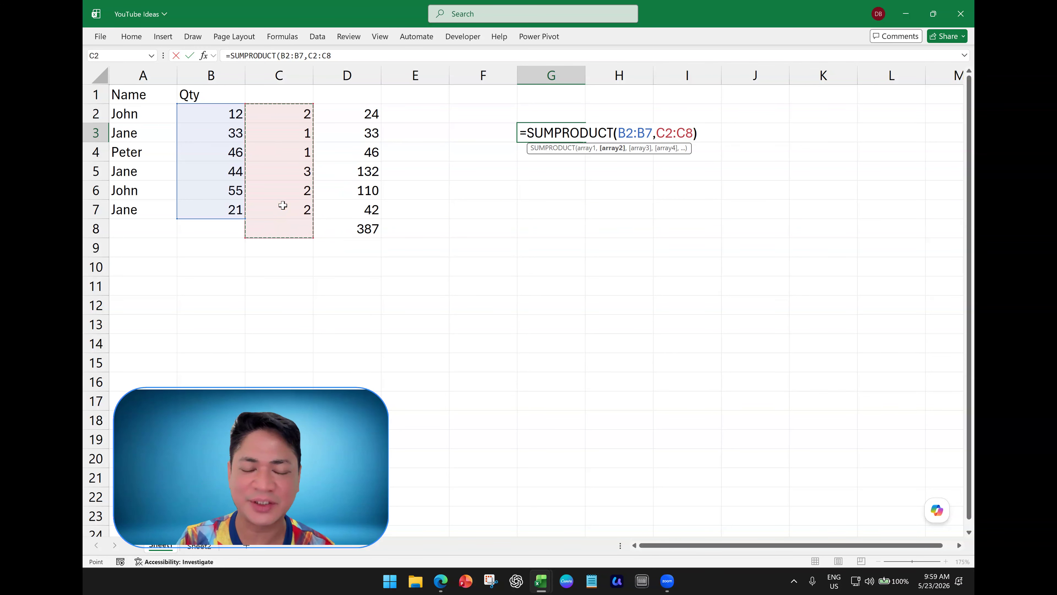
{"action": "type", "text": ")"}
{"action": "key", "text": "BackSpace"}
{"action": "key", "text": "BackSpace"}
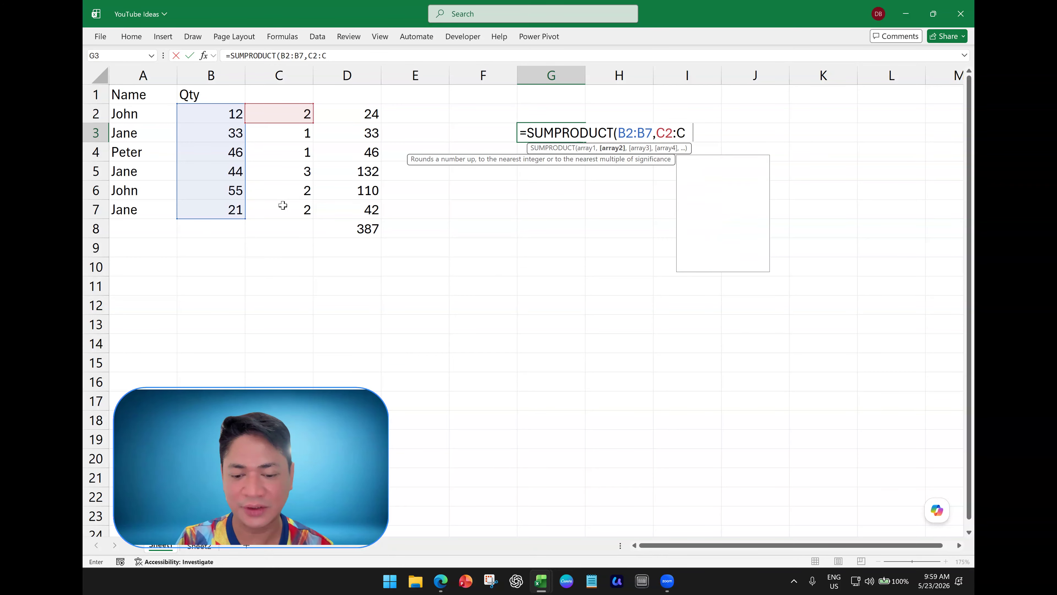
{"action": "type", "text": "7)"}
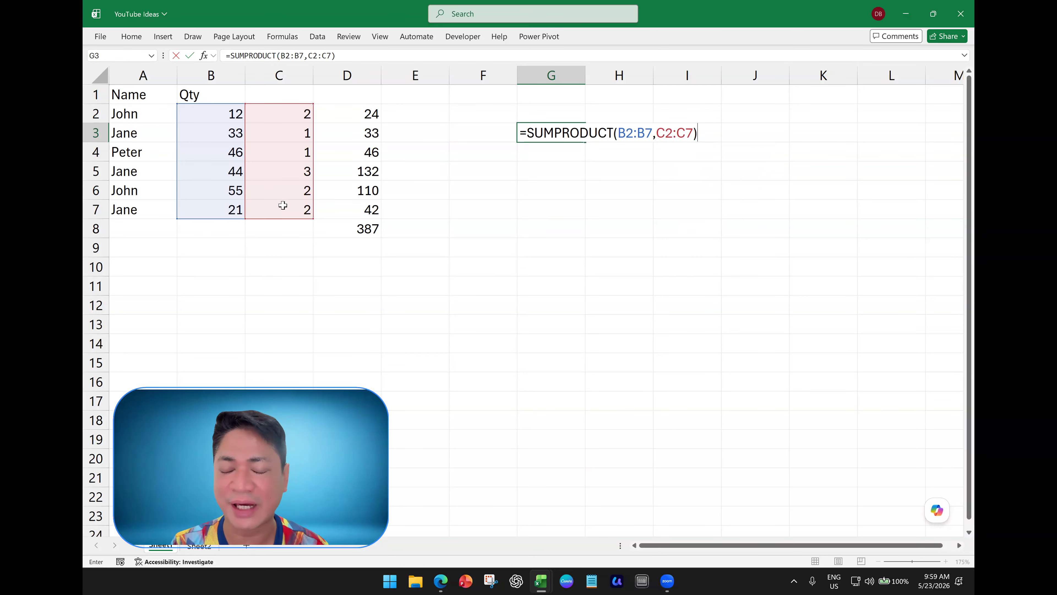
{"action": "key", "text": "Return"}
{"action": "left_click", "coordinate": [560, 143]}
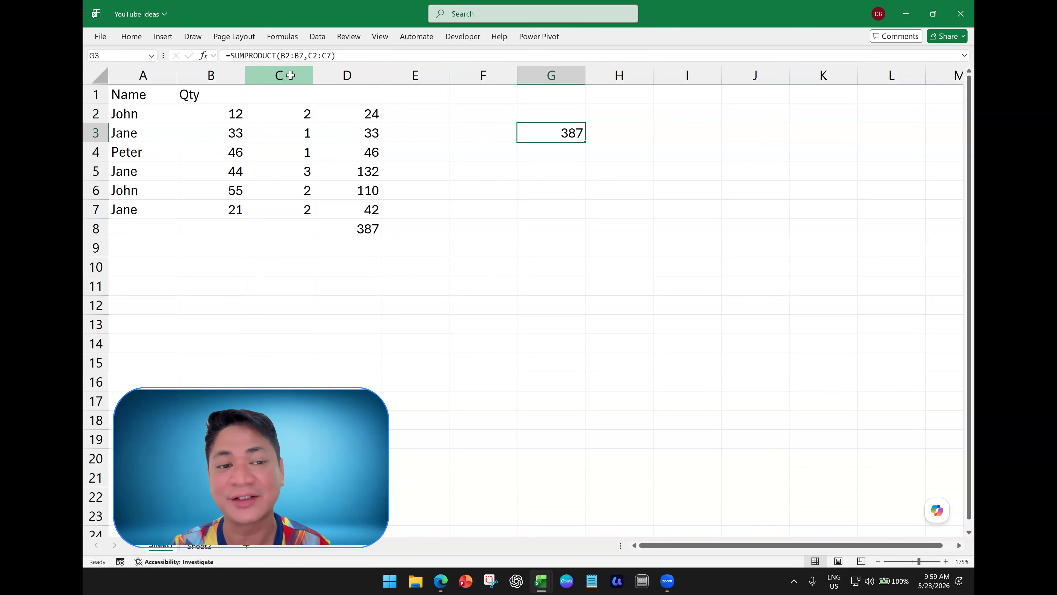
- Clear the contents of columns C through G
{"action": "left_click_drag", "start_coordinate": [291, 75], "coordinate": [551, 75]}
{"action": "right_click", "coordinate": [473, 209]}
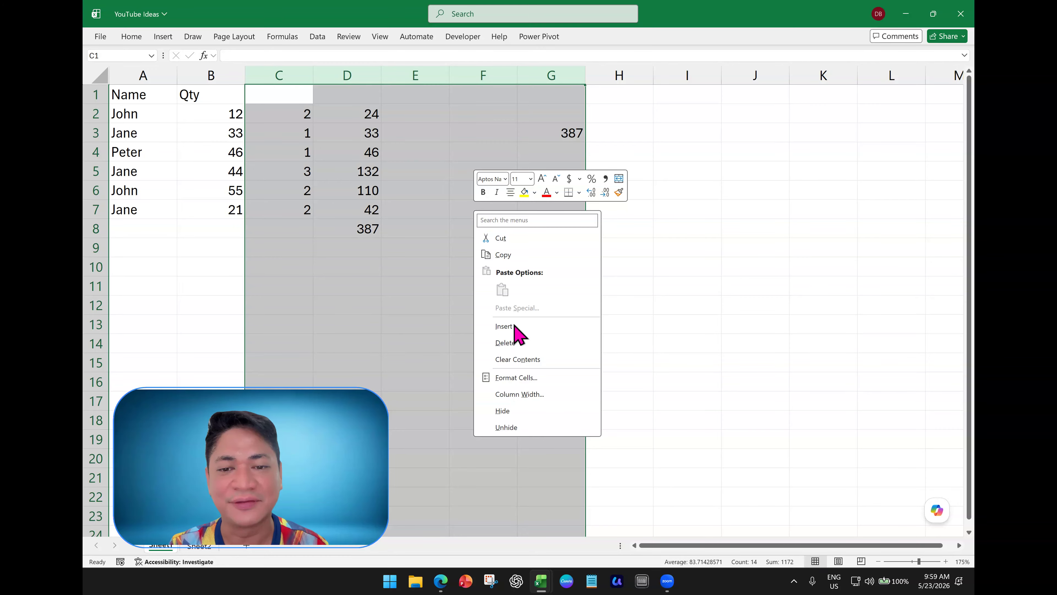
{"action": "left_click", "coordinate": [516, 359]}
- Enter a SUMPRODUCT formula in E2 using B2:B7 and an equality test of A2:A7 against the first listed name, in quotes
{"action": "left_click", "coordinate": [430, 121]}
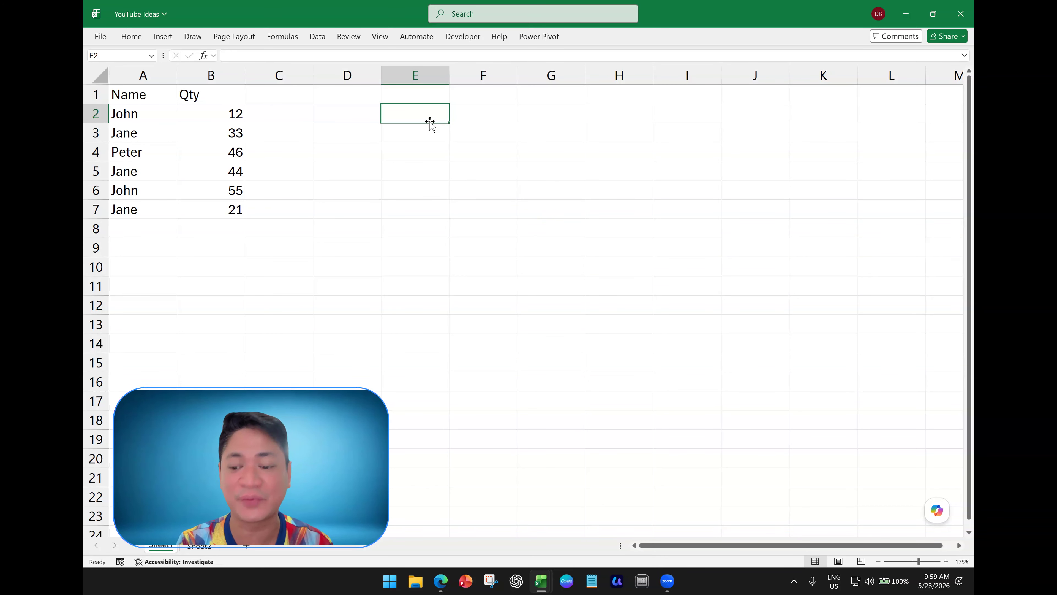
{"action": "type", "text": "=SUMPRODUC"}
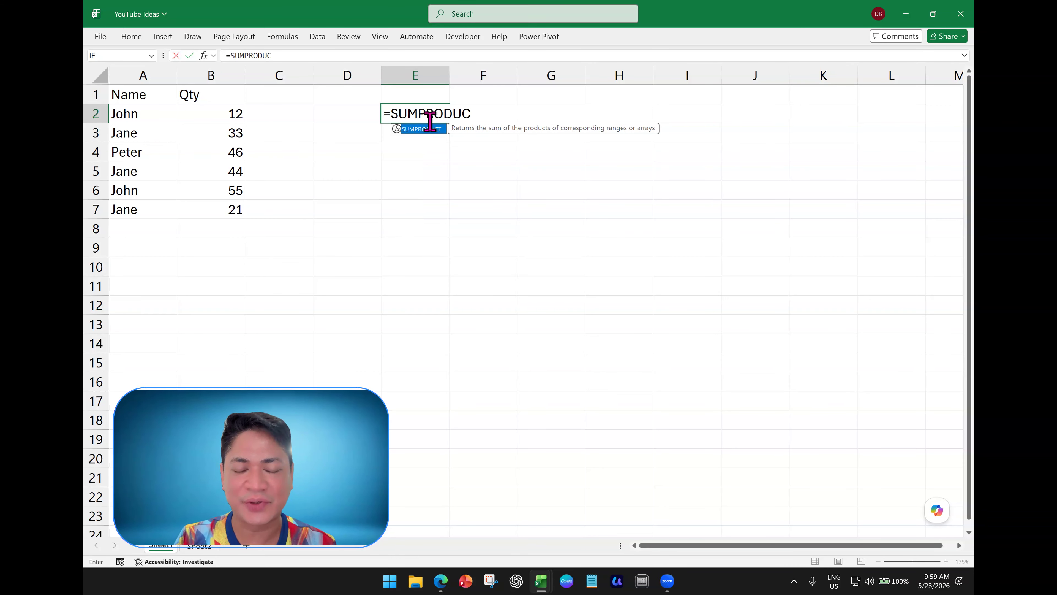
{"action": "key", "text": "Tab"}
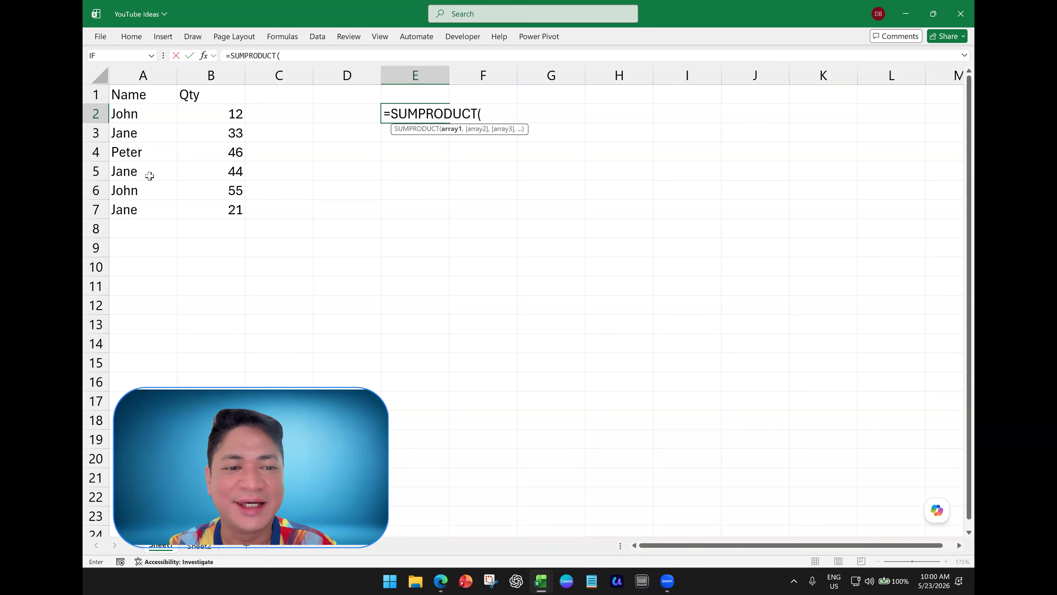
{"action": "left_click_drag", "start_coordinate": [222, 117], "coordinate": [225, 214]}
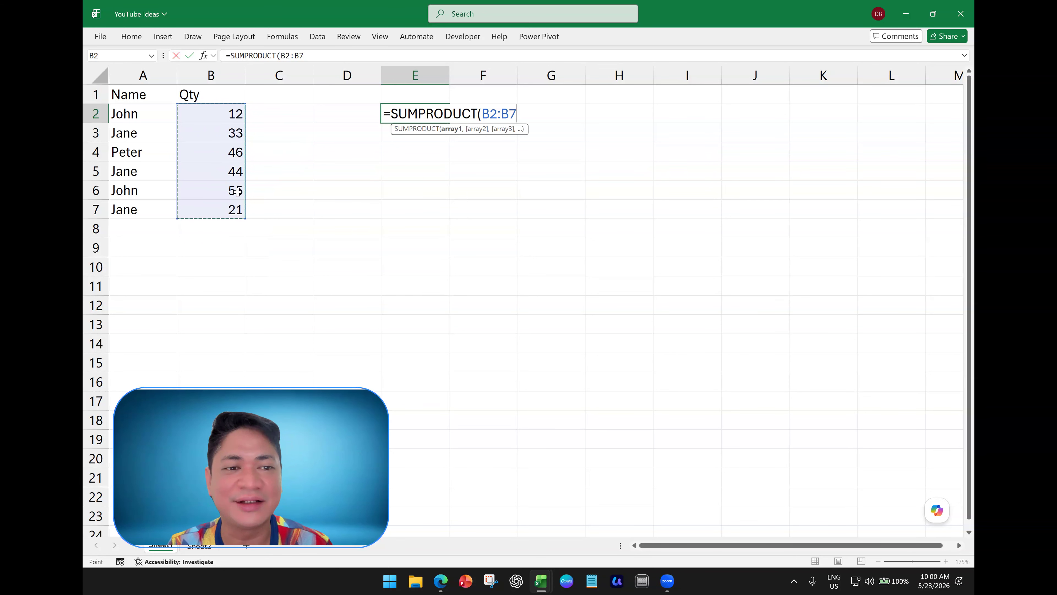
{"action": "type", "text": ","}
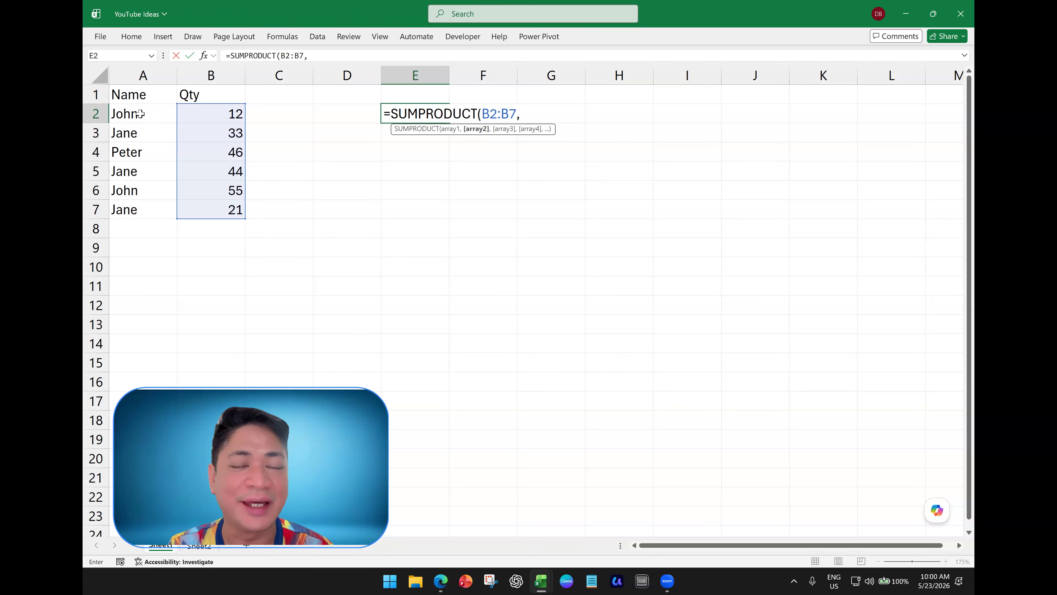
{"action": "left_click_drag", "start_coordinate": [141, 114], "coordinate": [139, 208]}
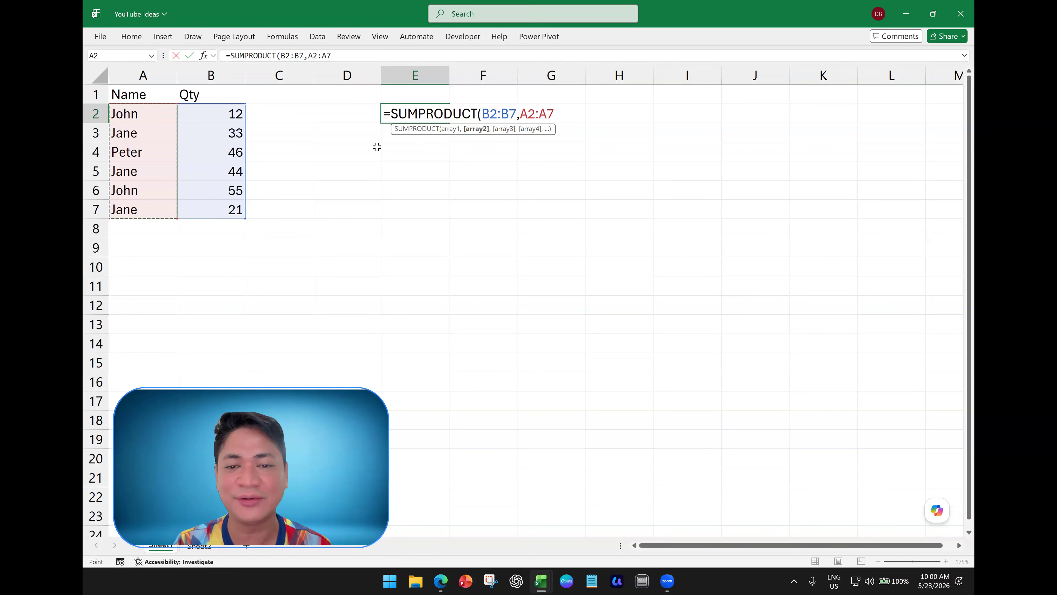
{"action": "type", "text": "="}
{"action": "type", "text": "\"John:"}
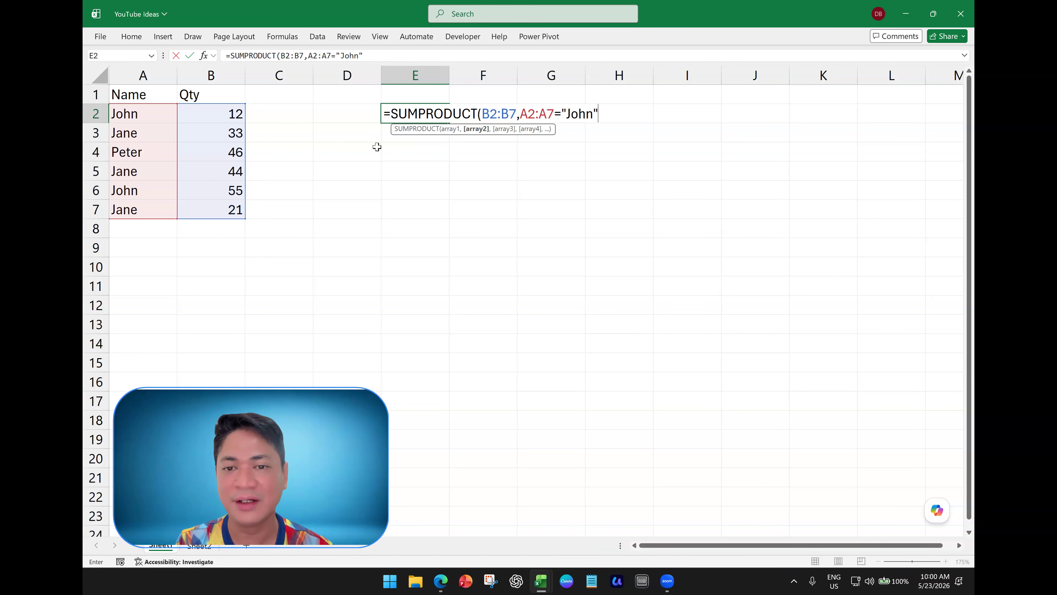
{"action": "type", "text": ")"}
{"action": "key", "text": "Return"}
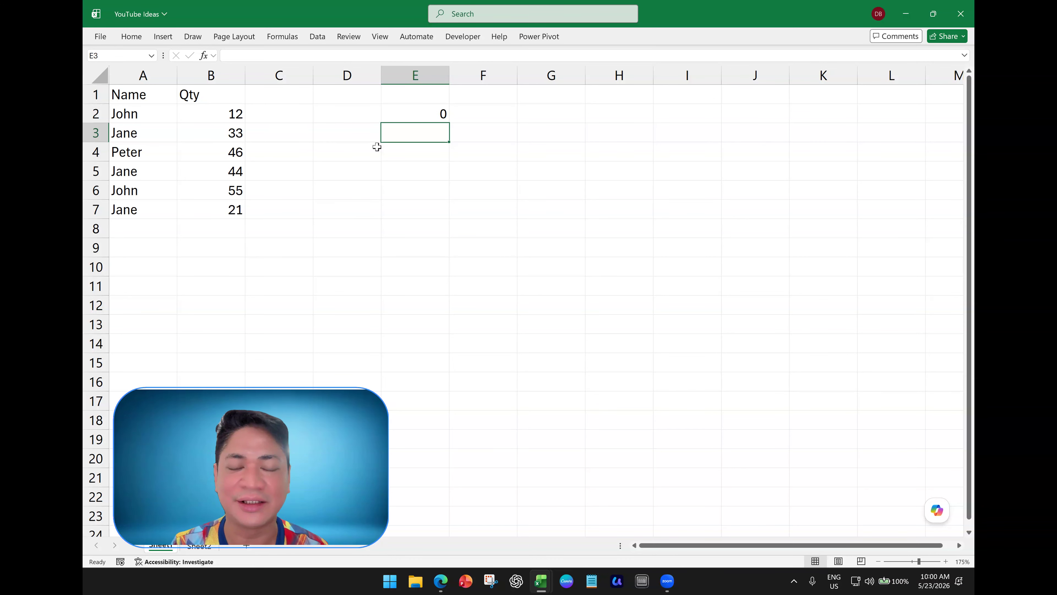
- Copy the name test on A2:A7 out of the SUMPRODUCT formula in E2 and enter it as its own formula in G2
{"action": "left_click", "coordinate": [417, 114]}
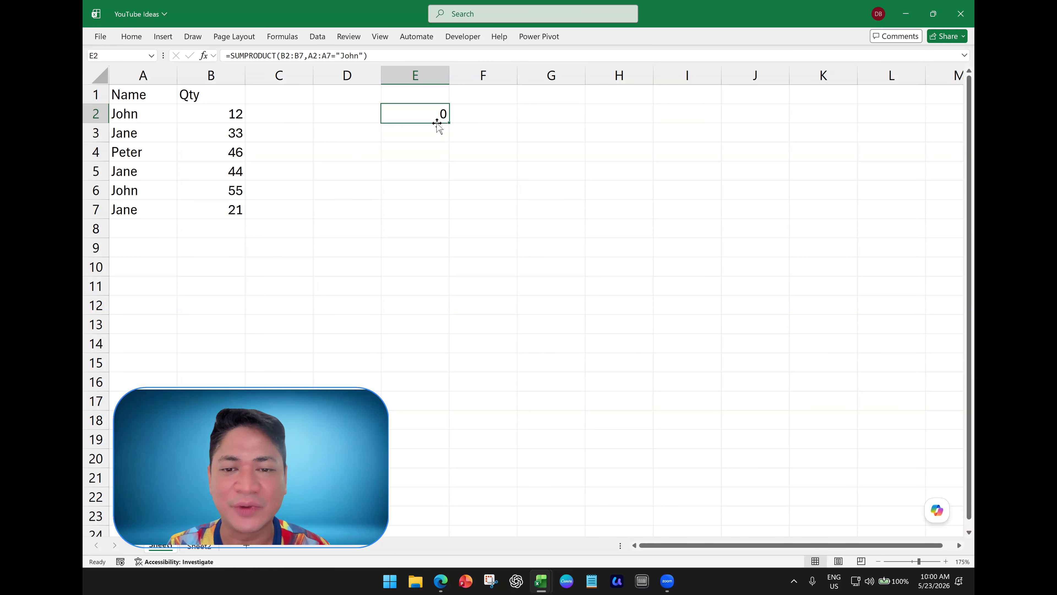
{"action": "left_click_drag", "start_coordinate": [308, 55], "coordinate": [361, 55]}
{"action": "key", "text": "ctrl+c"}
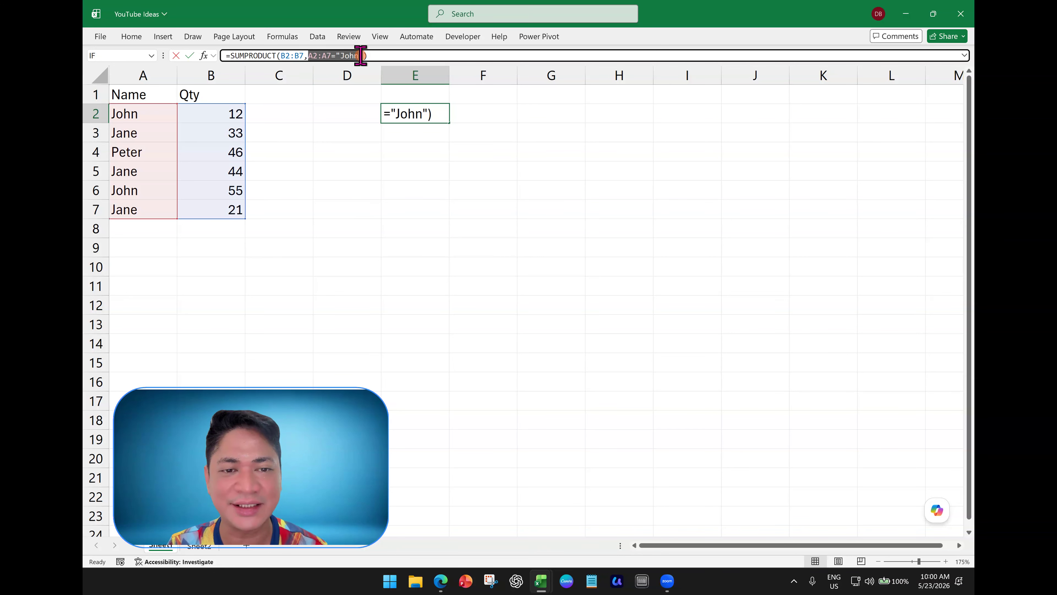
{"action": "key", "text": "Return"}
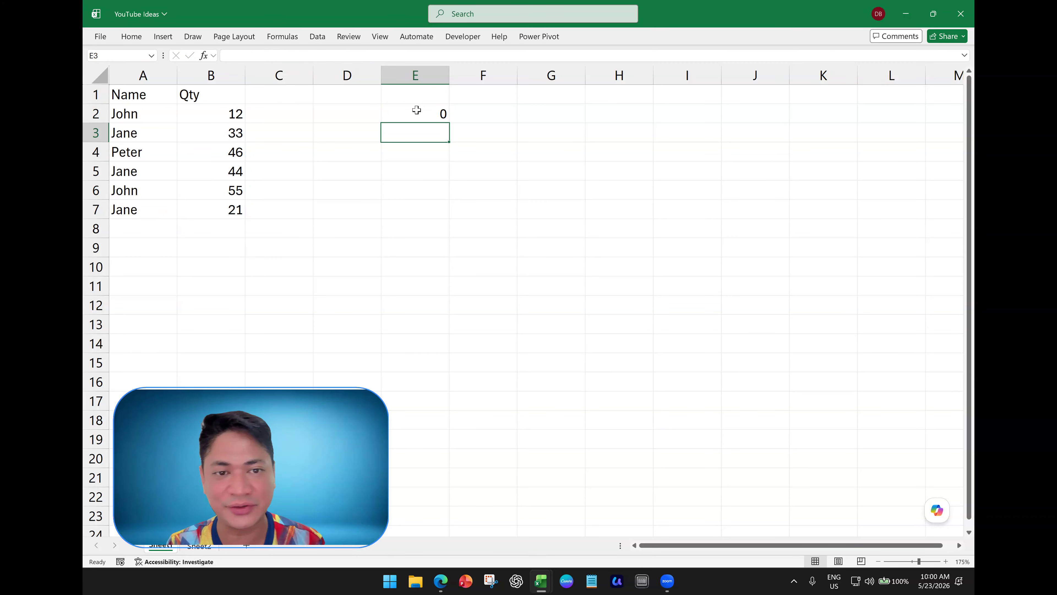
{"action": "double_click", "coordinate": [529, 114]}
{"action": "type", "text": "="}
{"action": "key", "text": "ctrl+v"}
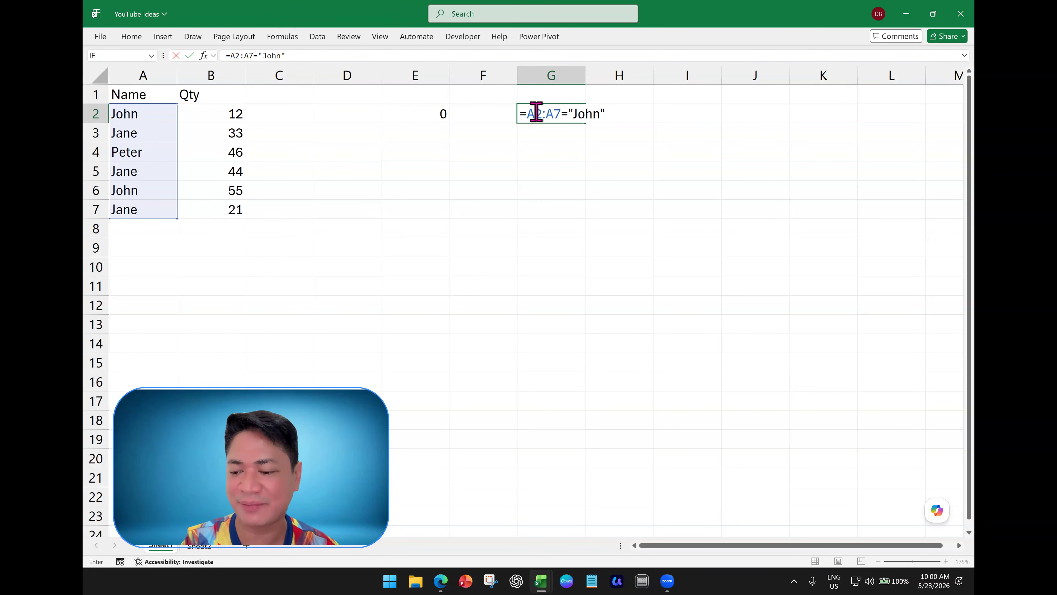
{"action": "key", "text": "Return"}
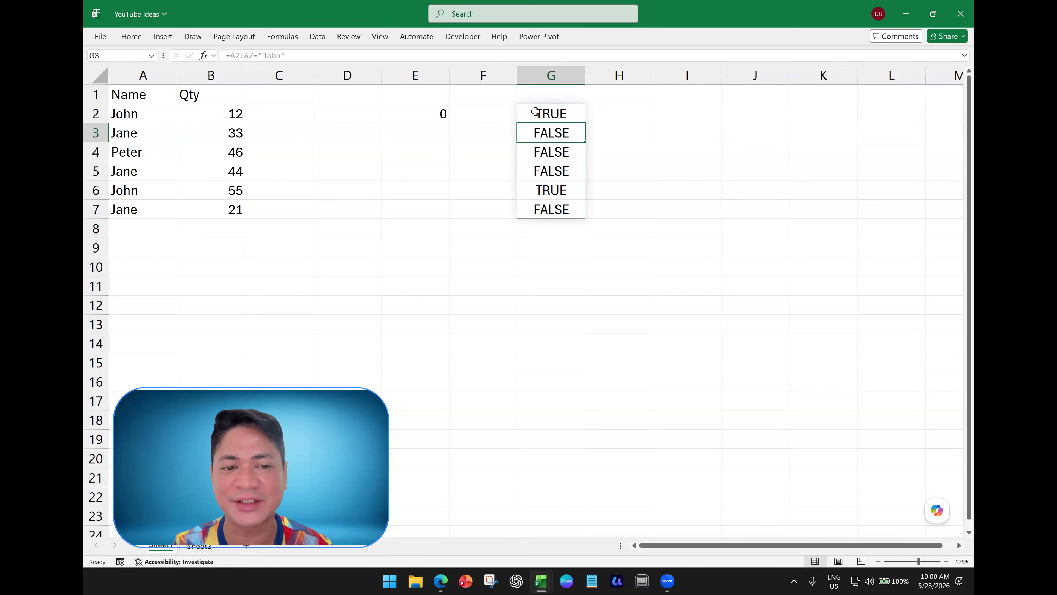
- Examine the name-test results in G2:G7 alongside the quantities in B2:B7
{"action": "left_click", "coordinate": [541, 112]}
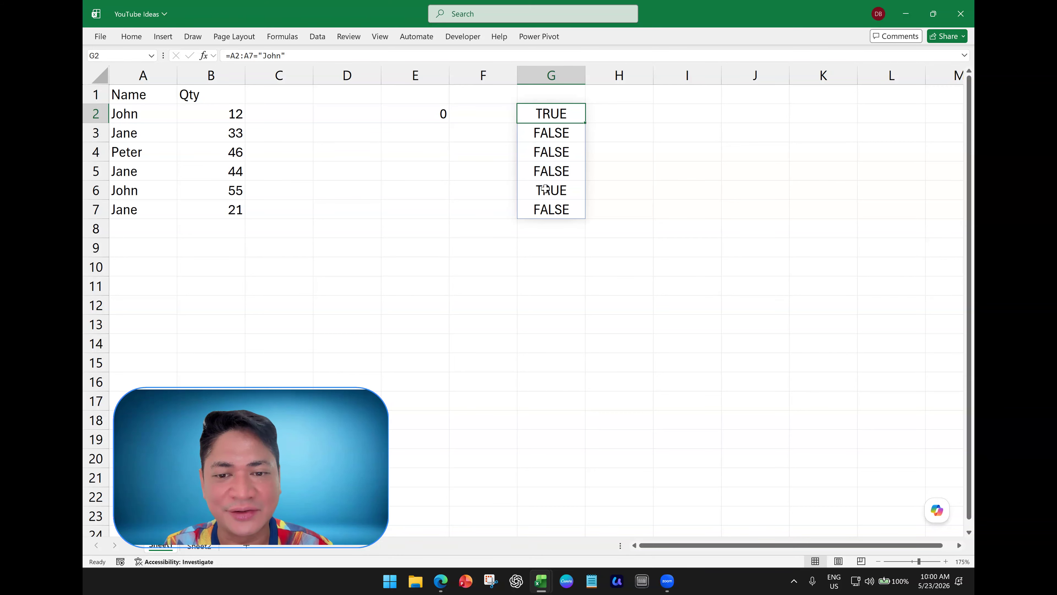
{"action": "left_click", "coordinate": [553, 187]}
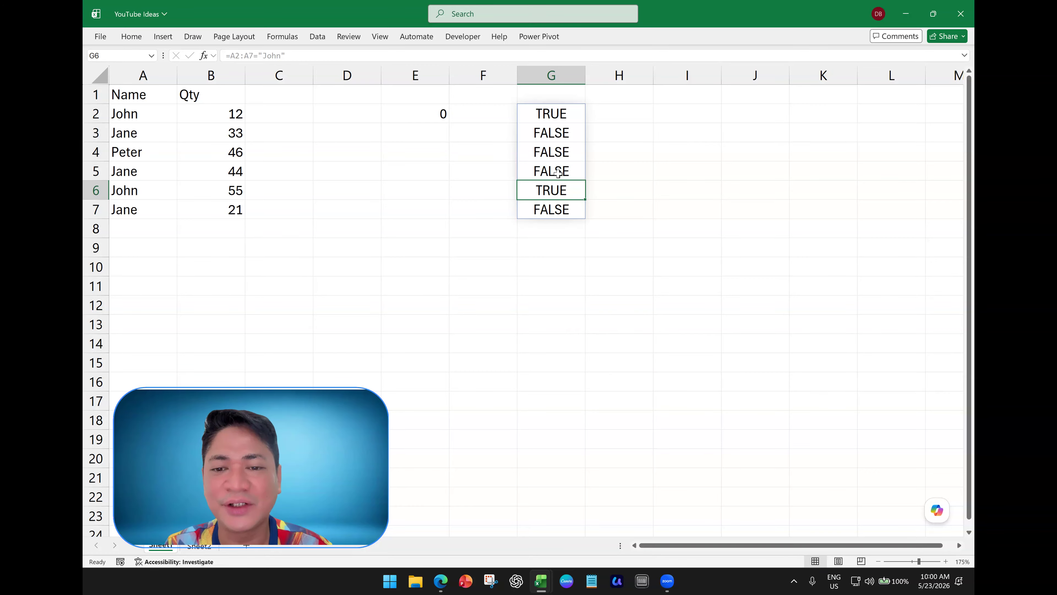
{"action": "left_click", "coordinate": [562, 134]}
{"action": "left_click", "coordinate": [561, 196]}
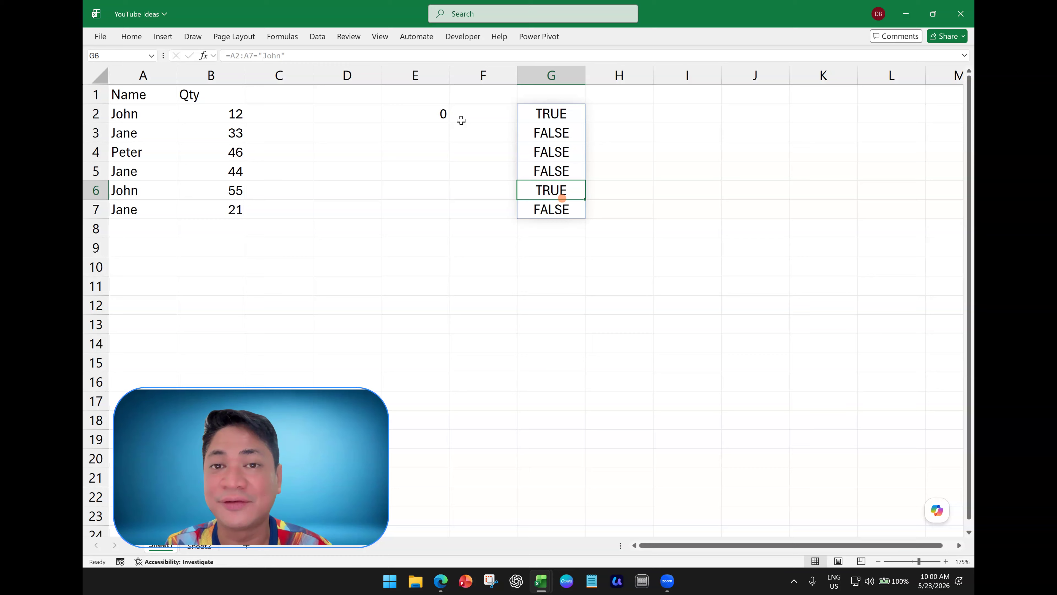
{"action": "left_click", "coordinate": [548, 112]}
{"action": "left_click_drag", "start_coordinate": [214, 116], "coordinate": [219, 209]}
{"action": "left_click", "coordinate": [229, 111]}
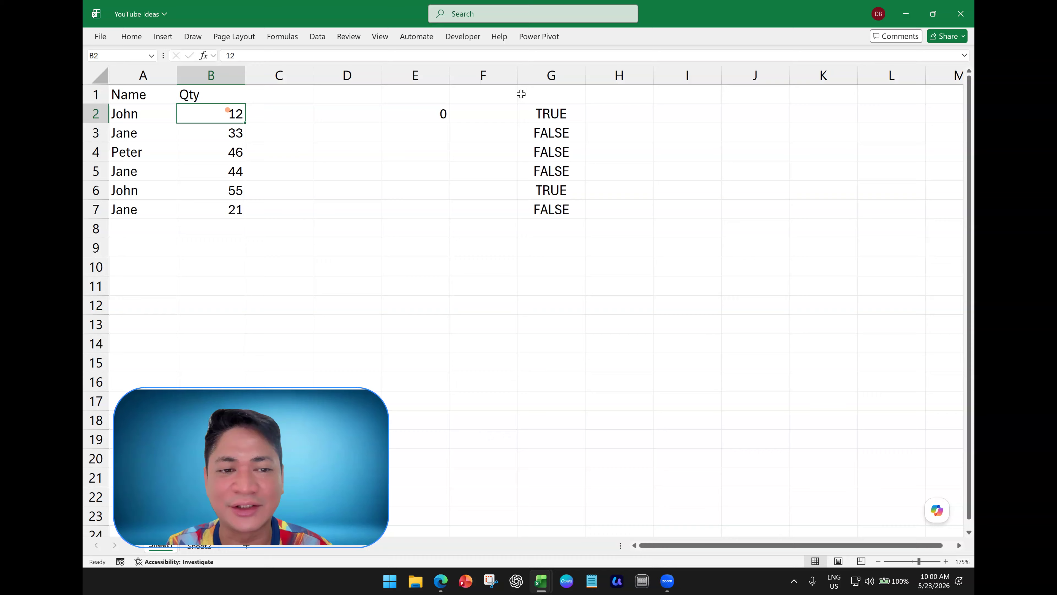
{"action": "left_click", "coordinate": [550, 111]}
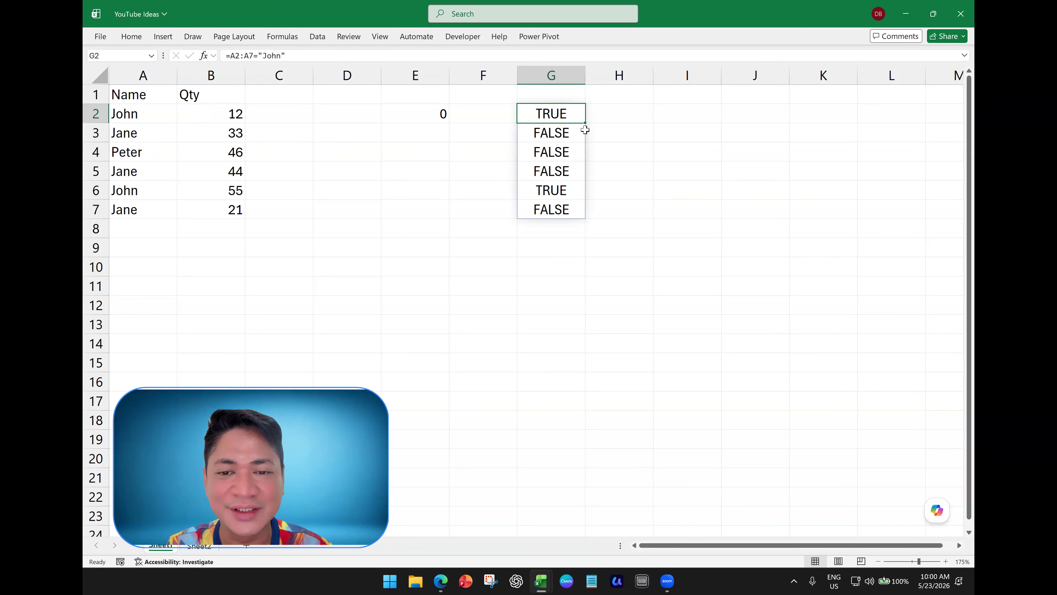
- Move the name-test formula from G2 to C2 and multiply the quantity by its result in D2 with =B2*C2
{"action": "left_click_drag", "start_coordinate": [529, 122], "coordinate": [262, 123]}
{"action": "left_click", "coordinate": [220, 113]}
{"action": "left_click", "coordinate": [349, 111]}
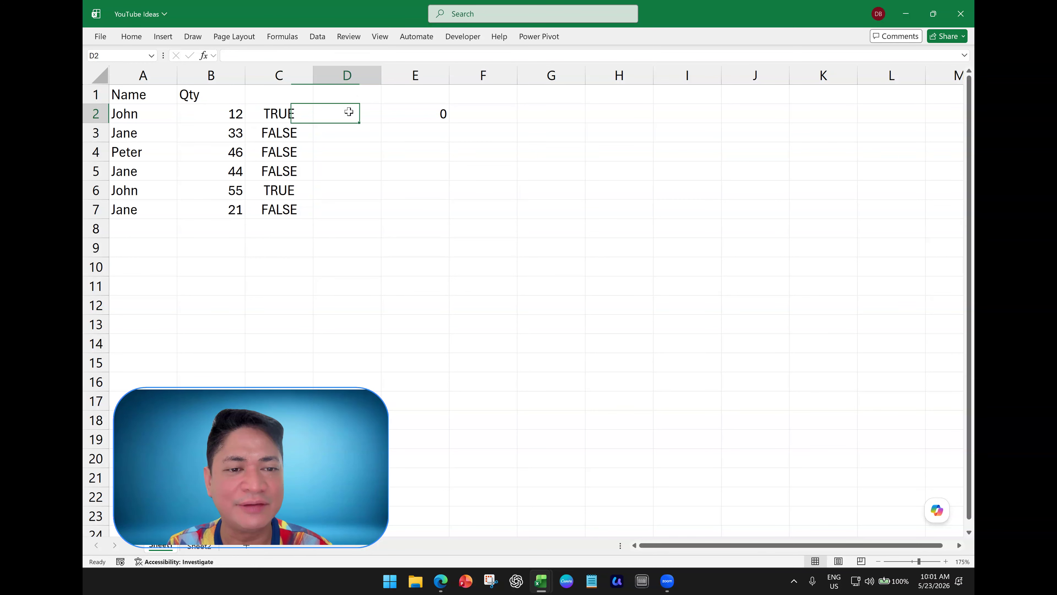
{"action": "type", "text": "="}
{"action": "left_click", "coordinate": [215, 113]}
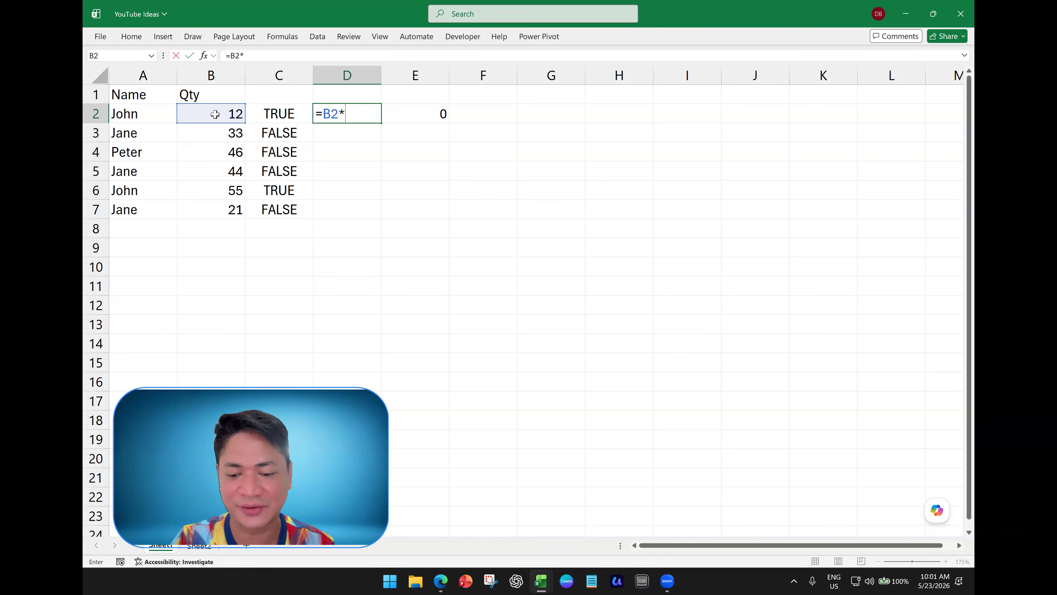
{"action": "type", "text": "*"}
{"action": "left_click", "coordinate": [262, 113]}
{"action": "key", "text": "Return"}
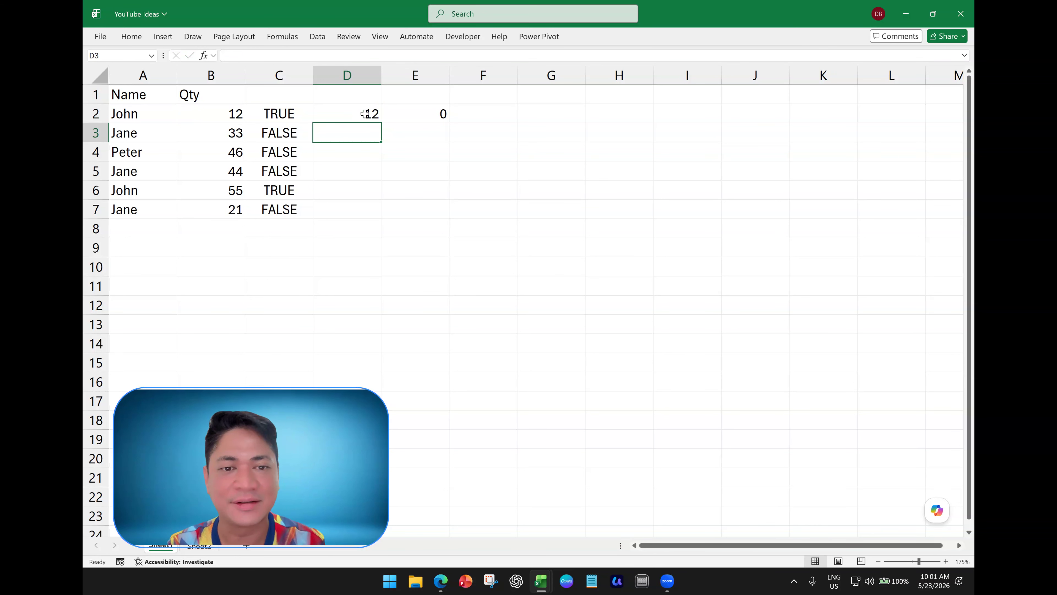
- Fill the product formula in D2 down through D7
{"action": "left_click", "coordinate": [364, 113]}
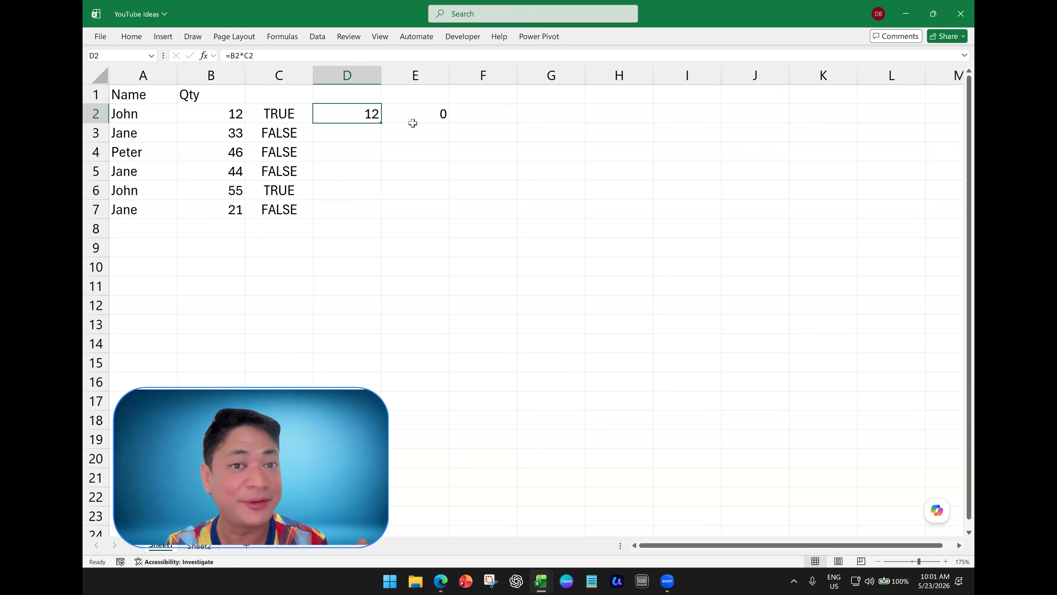
{"action": "left_click", "coordinate": [266, 113]}
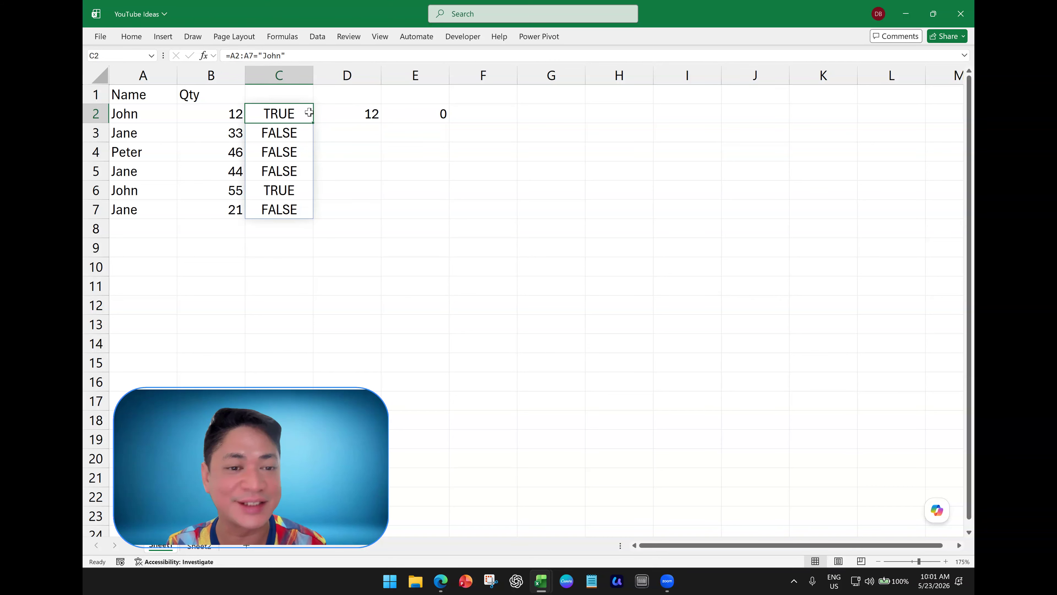
{"action": "left_click", "coordinate": [296, 130]}
{"action": "left_click", "coordinate": [349, 111]}
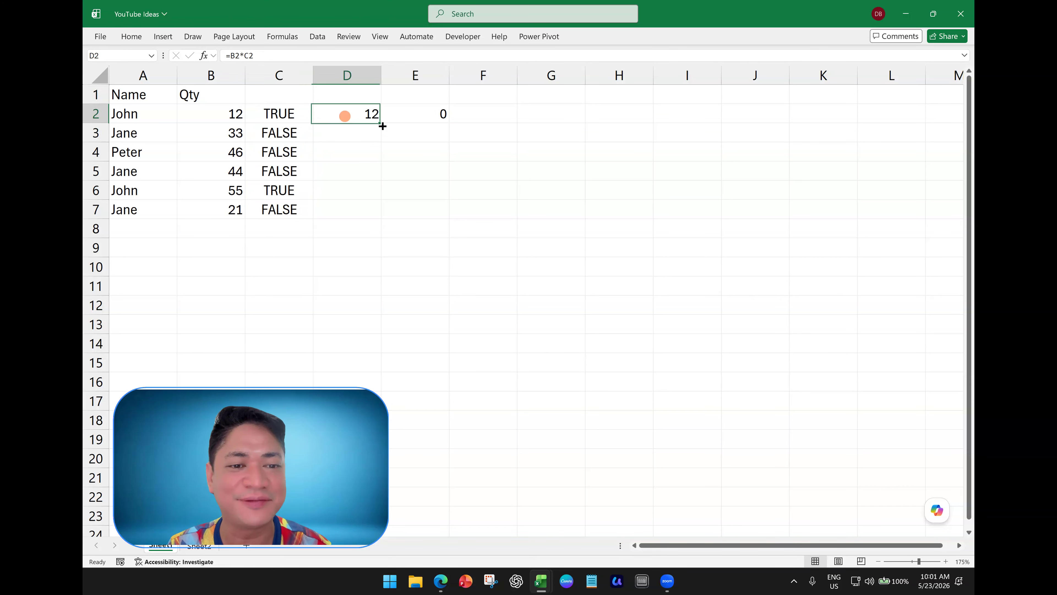
{"action": "left_click_drag", "start_coordinate": [381, 123], "coordinate": [367, 220]}
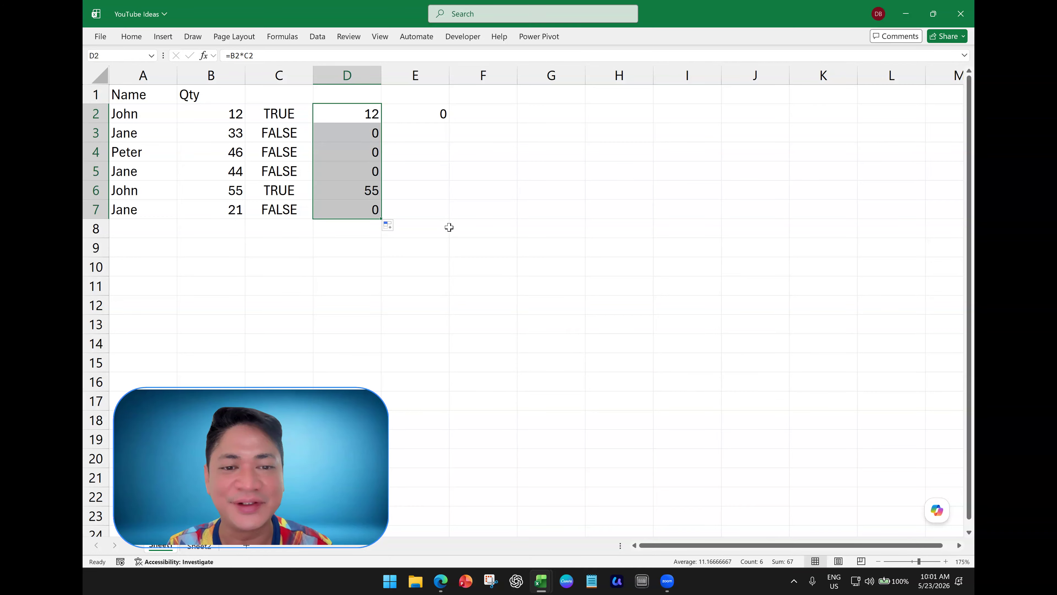
- Compare the logical values in column C and the quantity in B2 with the SUMPRODUCT formula in E2
{"action": "left_click_drag", "start_coordinate": [279, 132], "coordinate": [280, 172]}
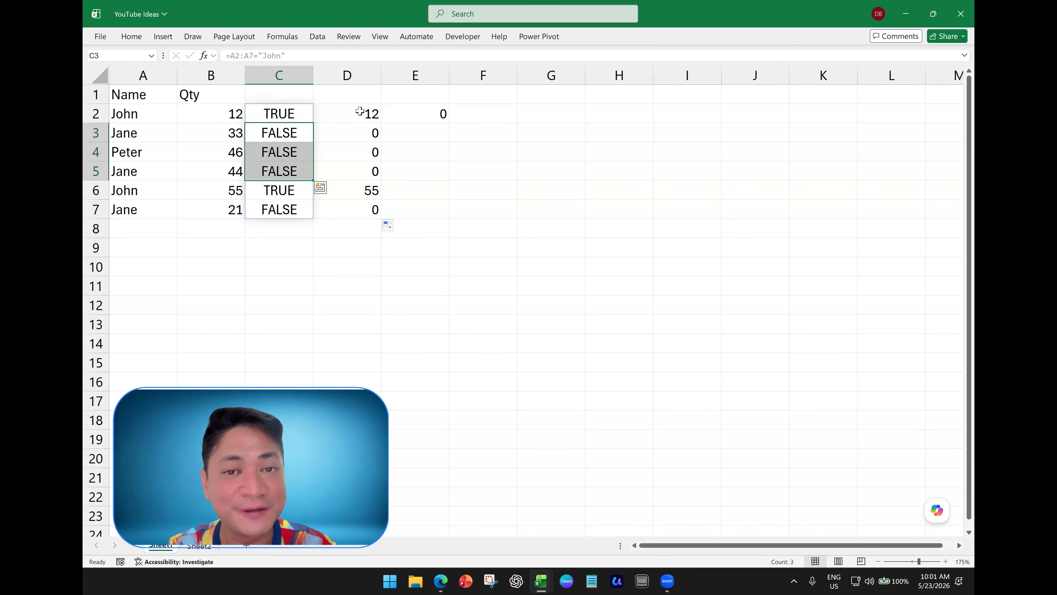
{"action": "left_click", "coordinate": [415, 108]}
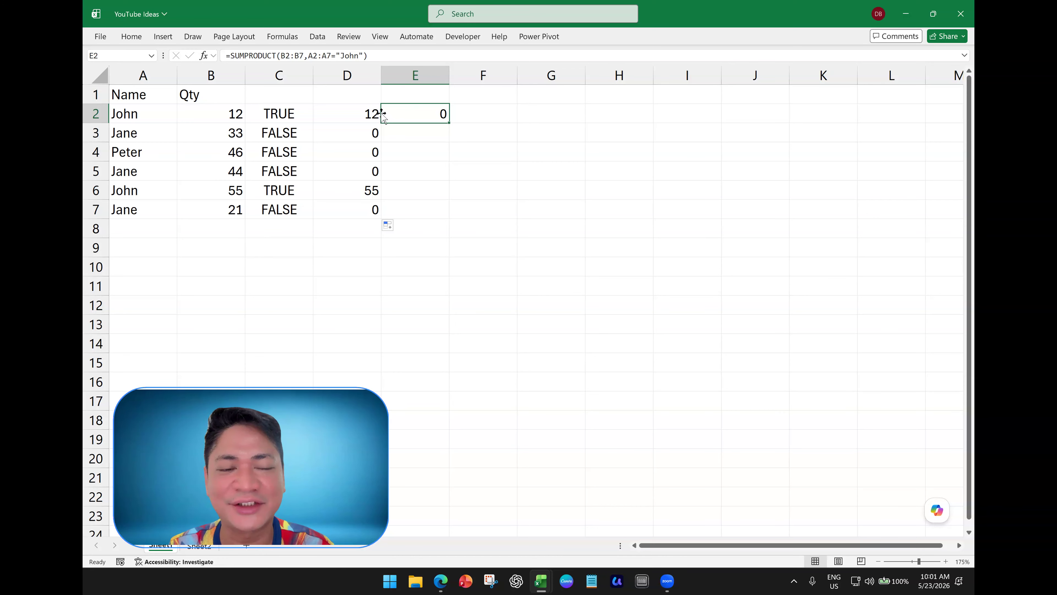
{"action": "left_click", "coordinate": [225, 113]}
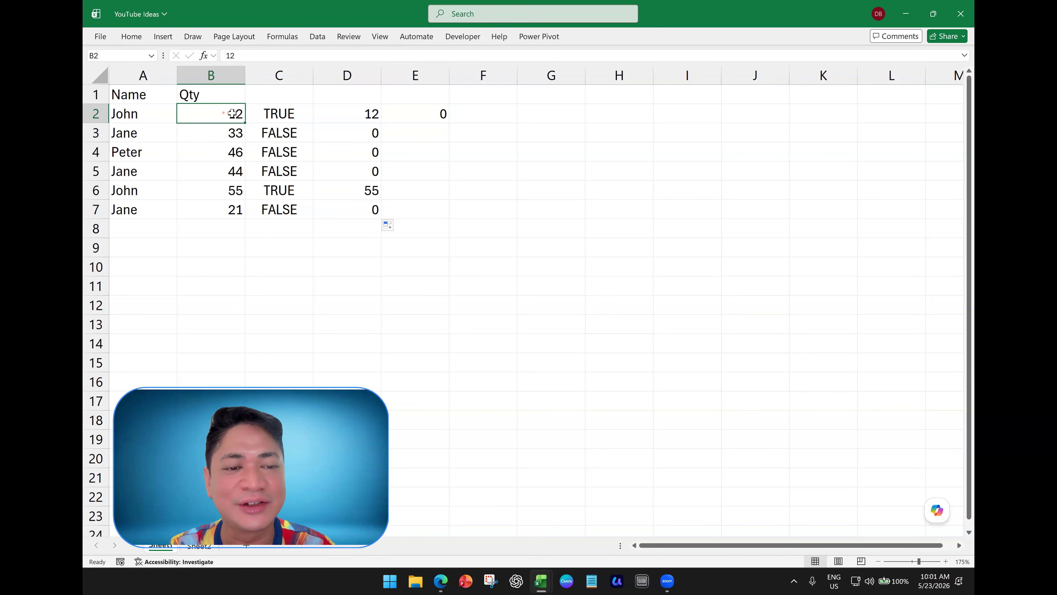
{"action": "left_click", "coordinate": [283, 112]}
{"action": "left_click", "coordinate": [421, 115]}
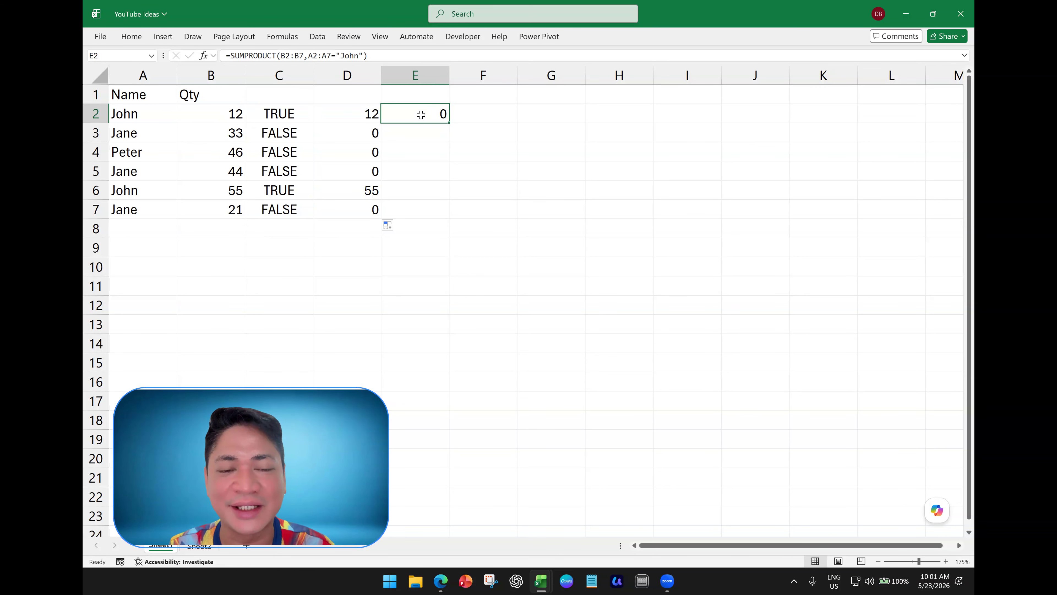
{"action": "left_click_drag", "start_coordinate": [287, 113], "coordinate": [332, 225]}
{"action": "left_click", "coordinate": [296, 115]}
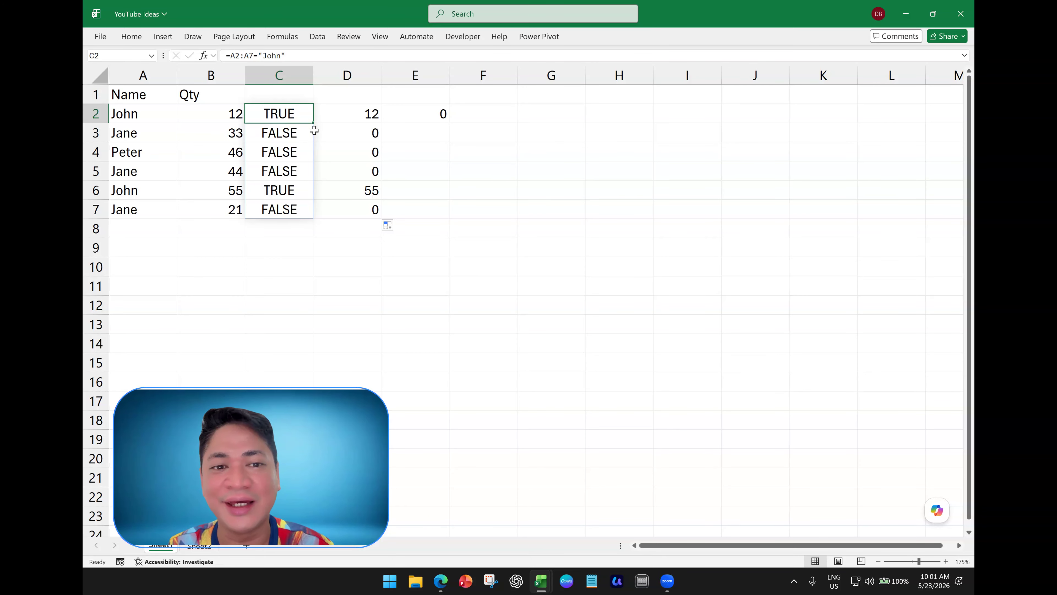
{"action": "left_click", "coordinate": [286, 132]}
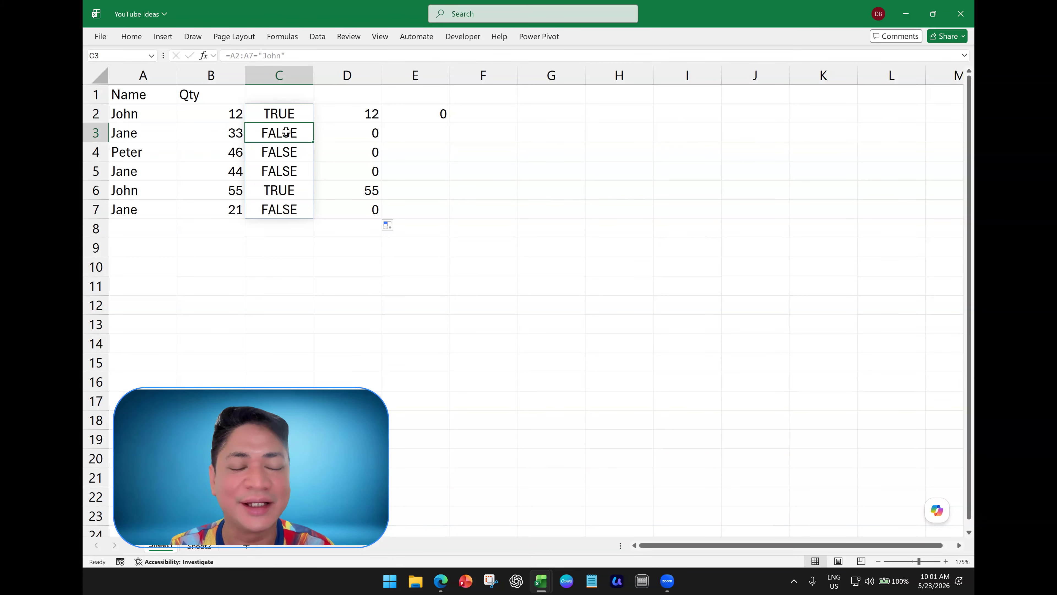
- Convert the name test in C2 to numbers by wrapping its A2:A7 comparison in parentheses preceded by a double negative
{"action": "left_click", "coordinate": [281, 114]}
{"action": "double_click", "coordinate": [278, 112]}
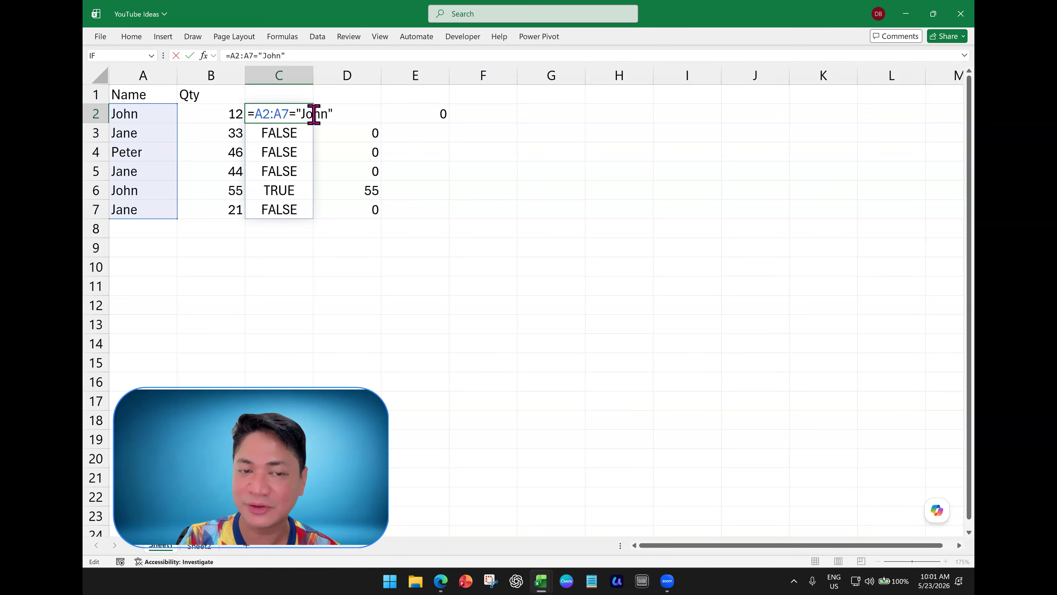
{"action": "type", "text": "--("}
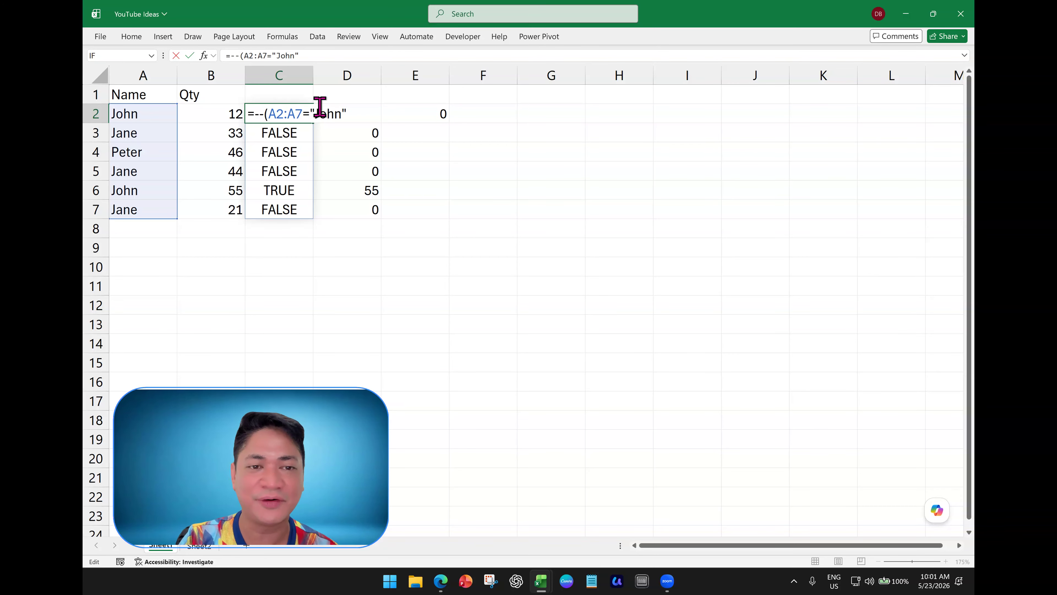
{"action": "left_click", "coordinate": [335, 55]}
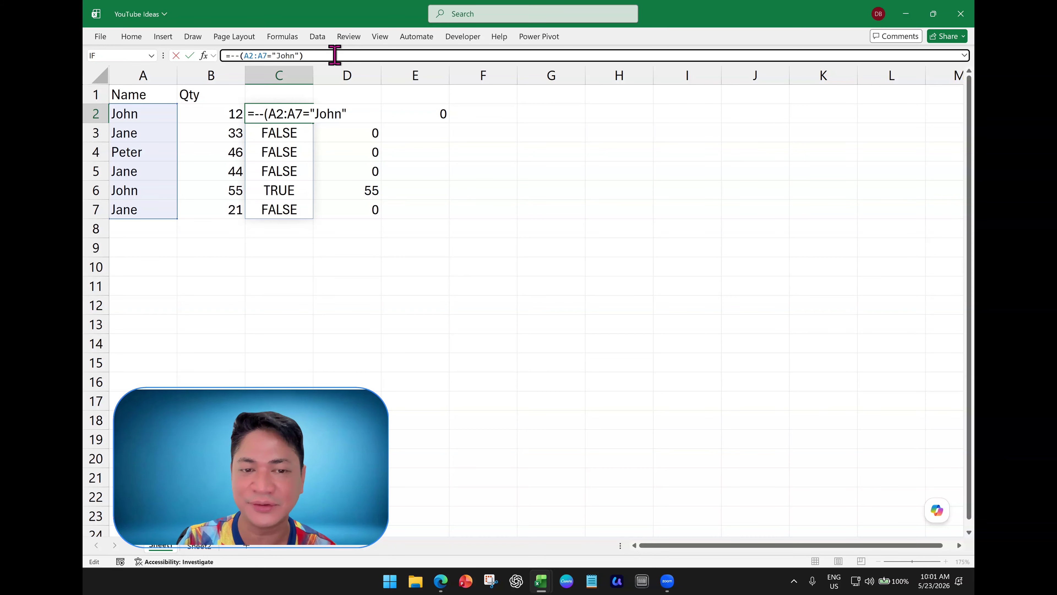
{"action": "type", "text": ")"}
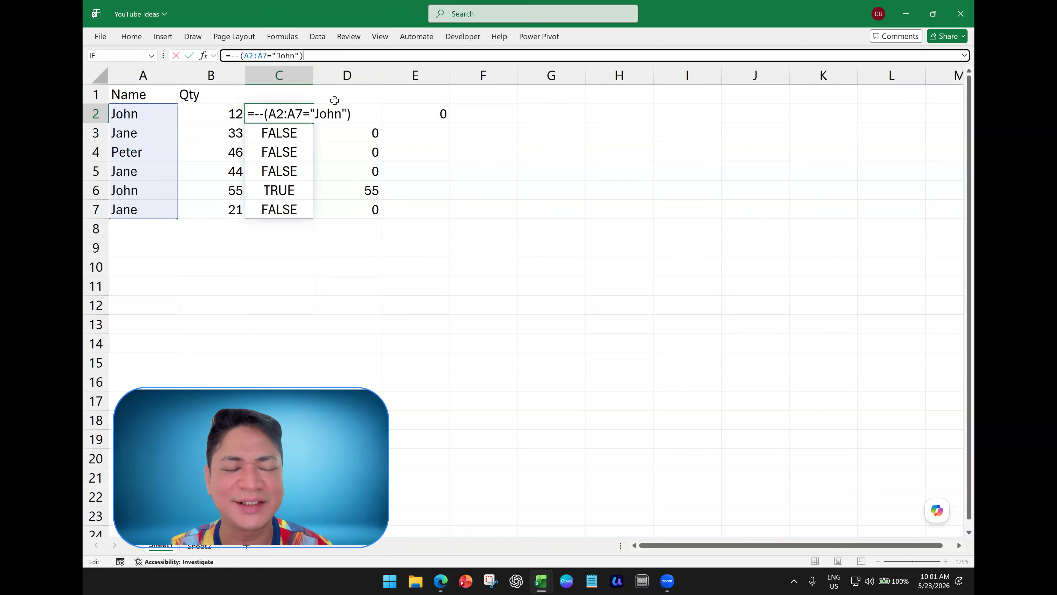
{"action": "key", "text": "Return"}
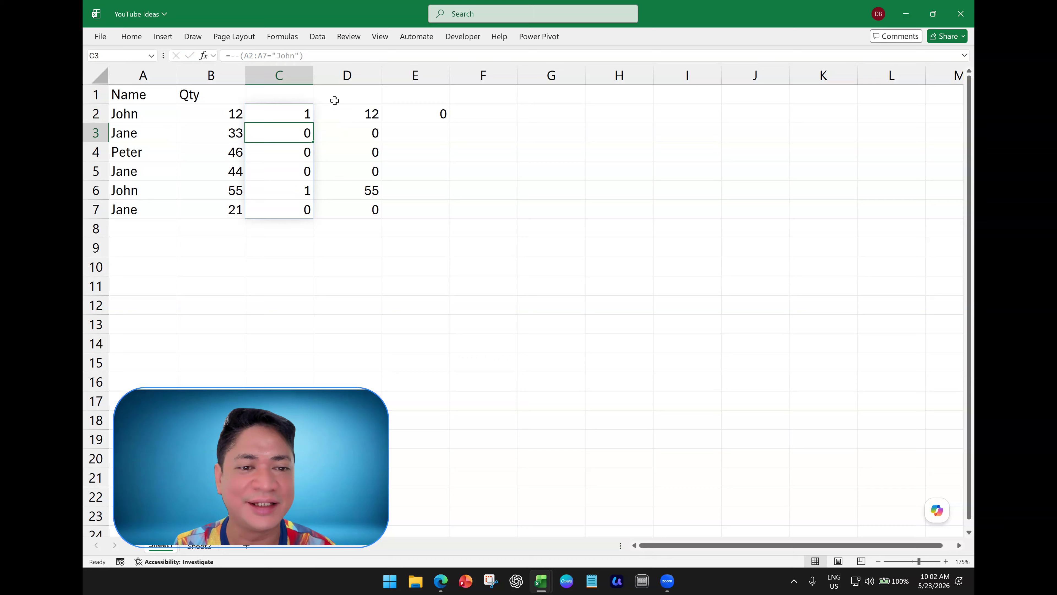
{"action": "left_click", "coordinate": [253, 111]}
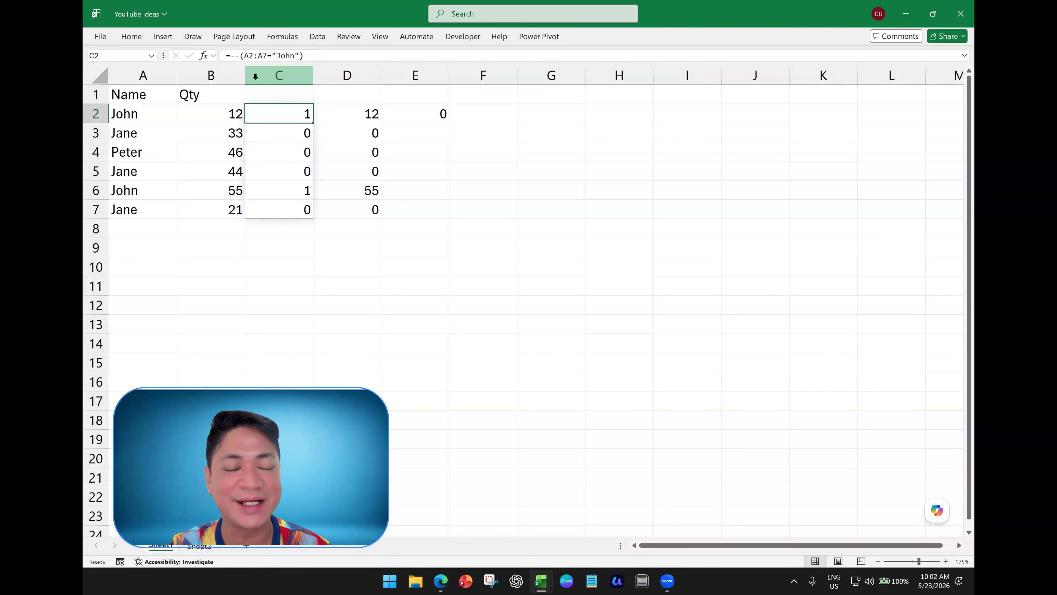
- Clear the contents of columns C and D, keeping the SUMPRODUCT formula in E2
{"action": "left_click", "coordinate": [432, 108]}
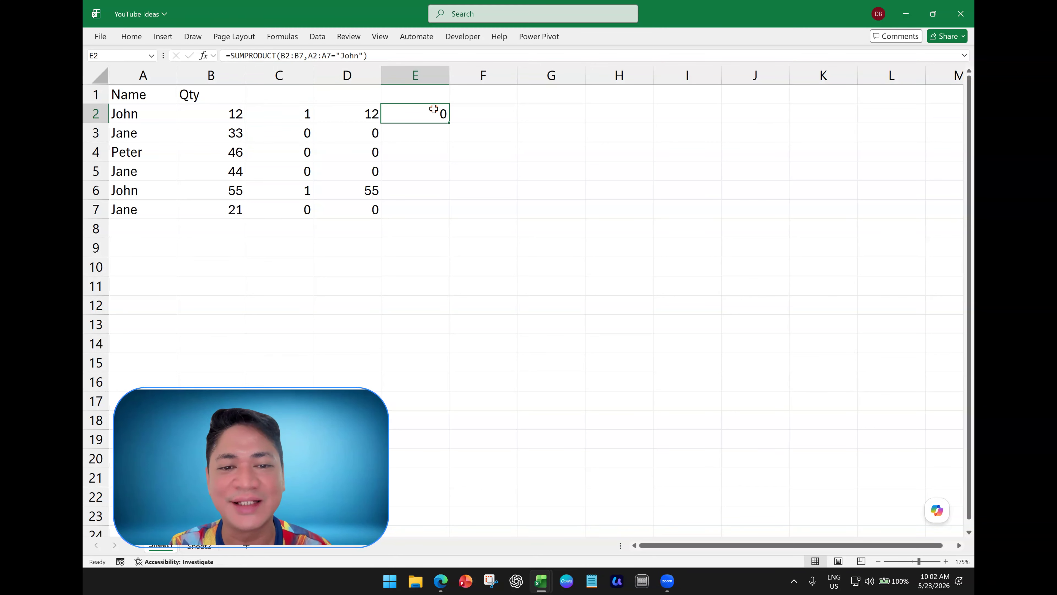
{"action": "left_click_drag", "start_coordinate": [297, 84], "coordinate": [338, 134]}
{"action": "right_click", "coordinate": [338, 135]}
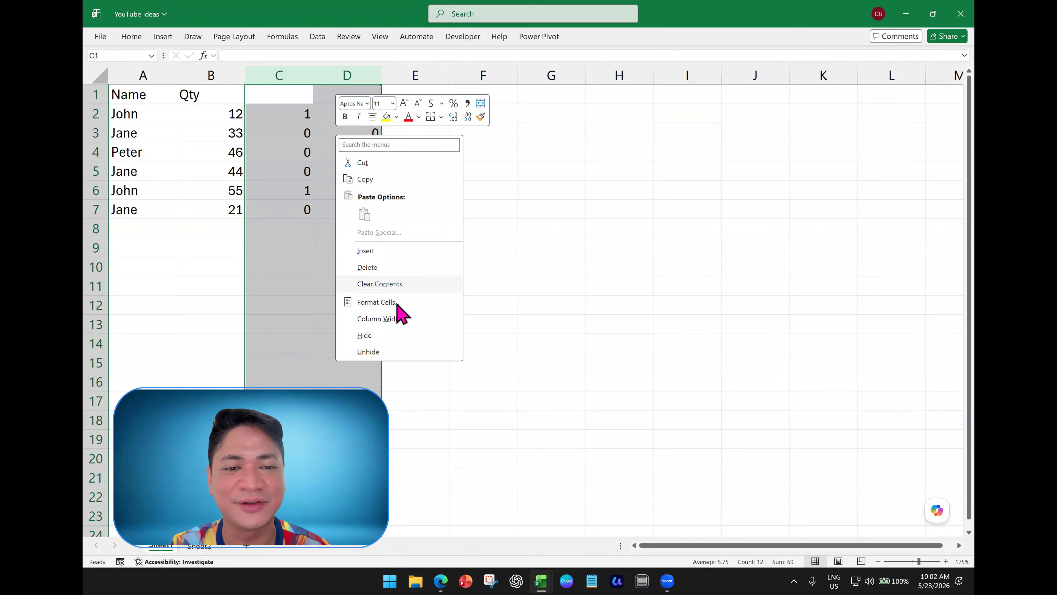
{"action": "left_click", "coordinate": [396, 283]}
- Wrap the A2:A7 name test in E2's SUMPRODUCT formula with --( ) and check the result against B2 and B6
{"action": "double_click", "coordinate": [427, 113]}
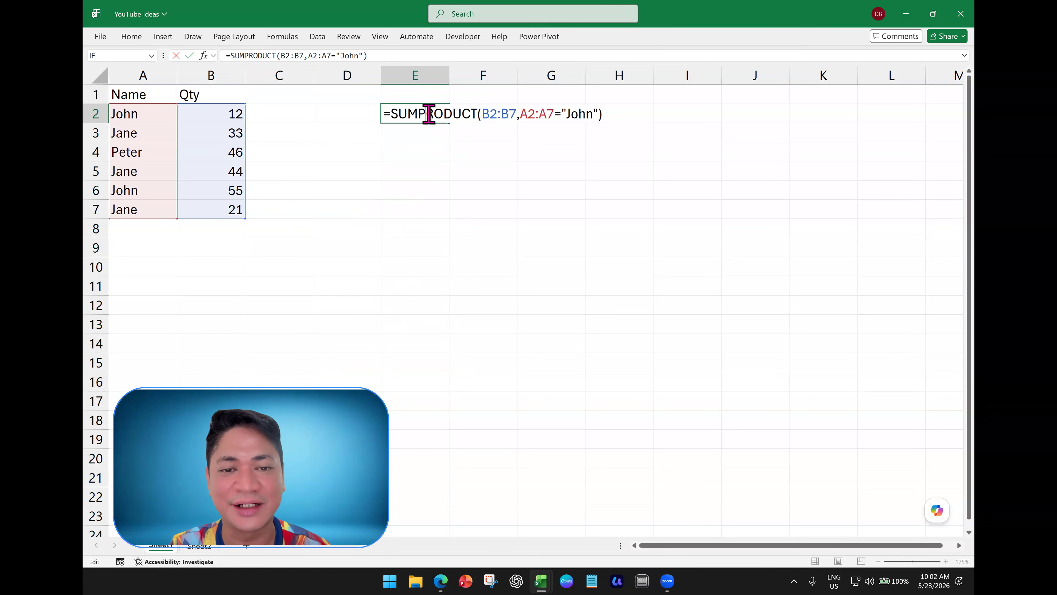
{"action": "left_click", "coordinate": [568, 116]}
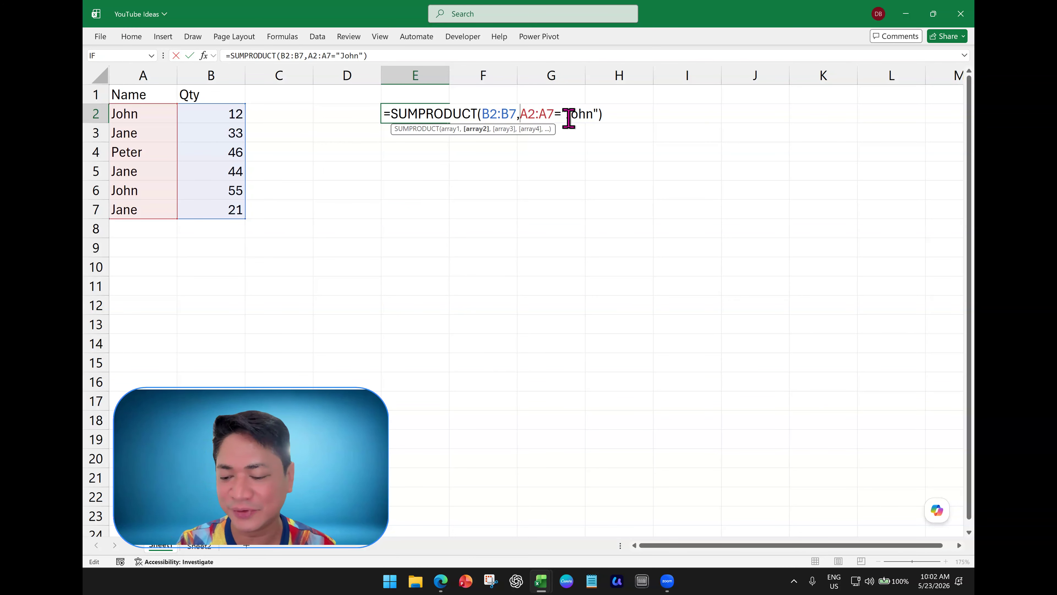
{"action": "type", "text": "--"}
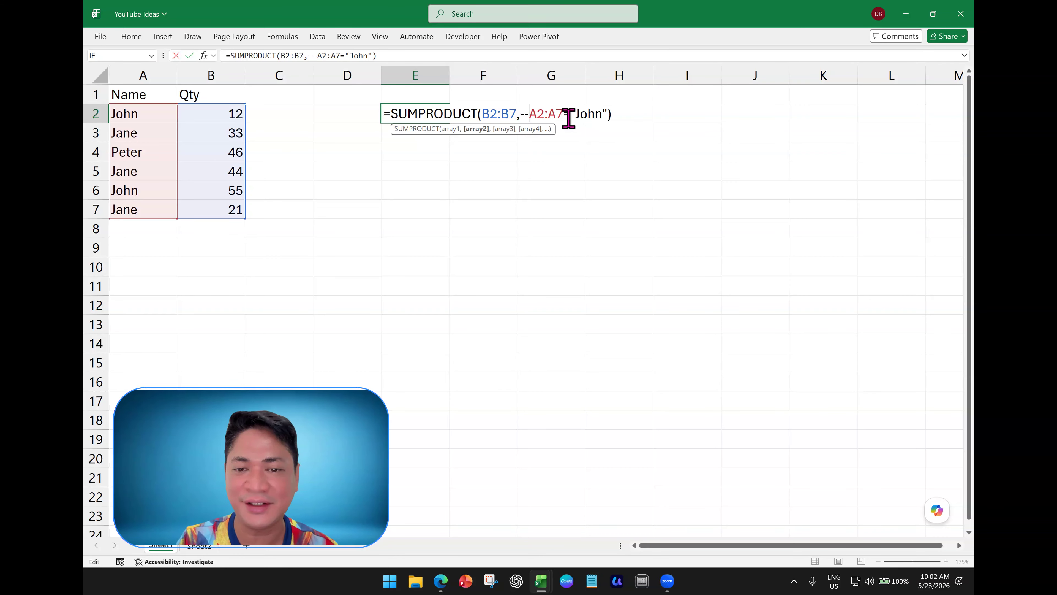
{"action": "type", "text": "("}
{"action": "left_click", "coordinate": [630, 113]}
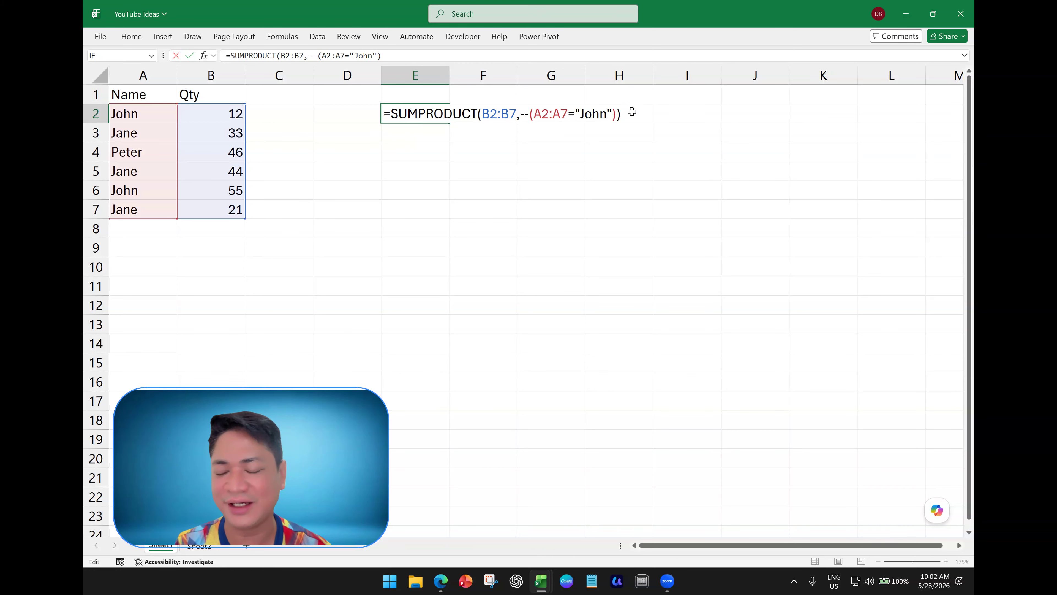
{"action": "key", "text": "Return"}
{"action": "left_click", "coordinate": [406, 109]}
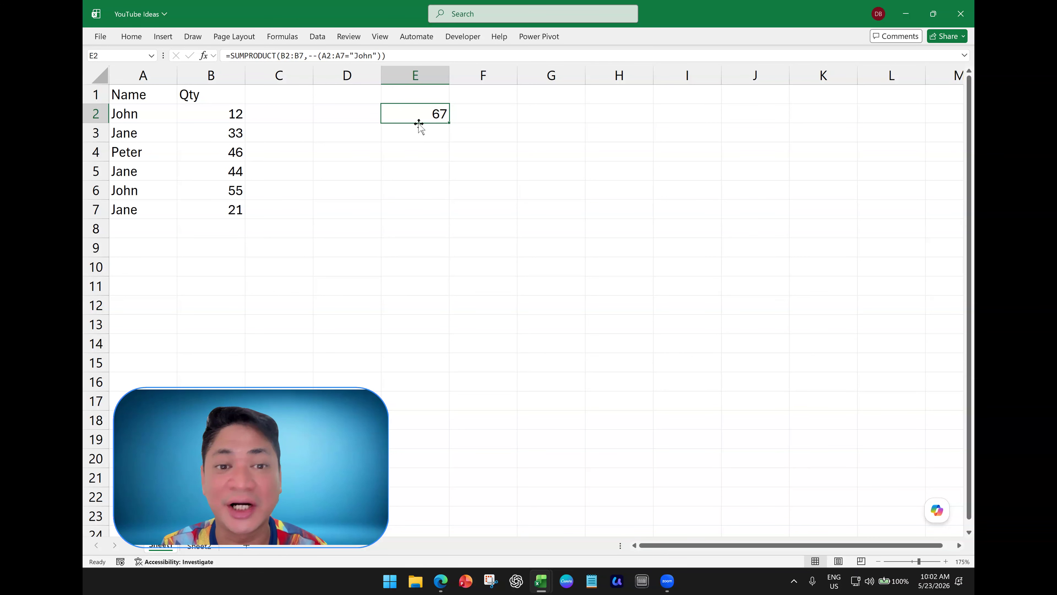
{"action": "left_click", "coordinate": [224, 121]}
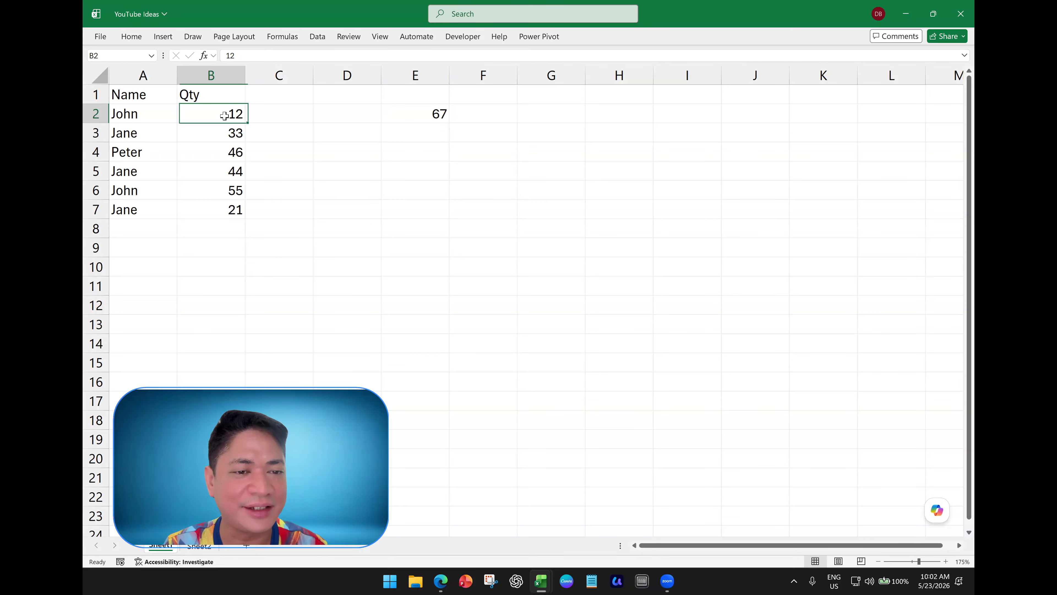
{"action": "left_click", "coordinate": [225, 190]}
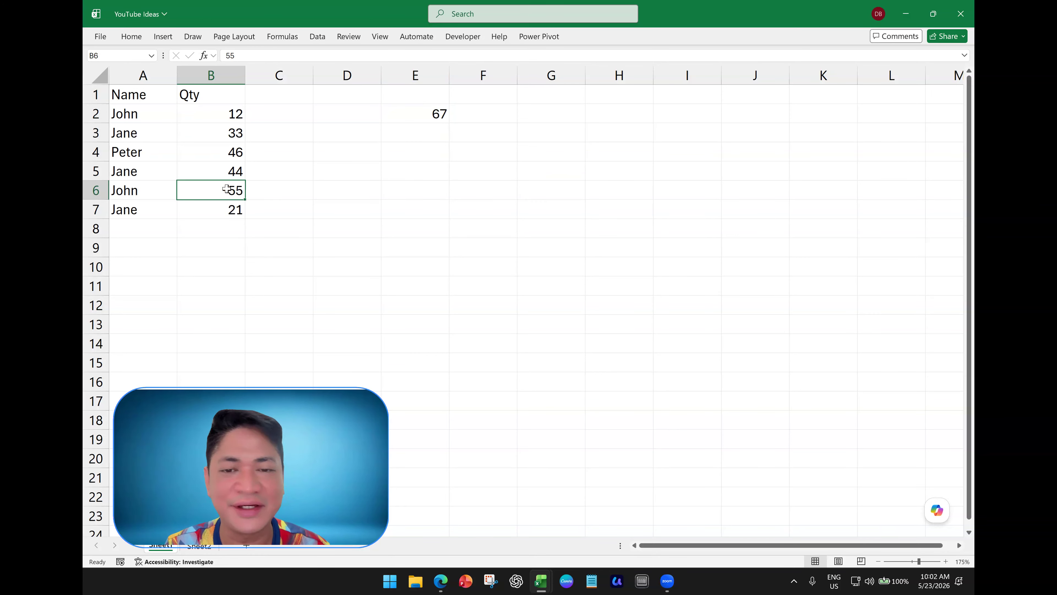
{"action": "left_click", "coordinate": [405, 111]}
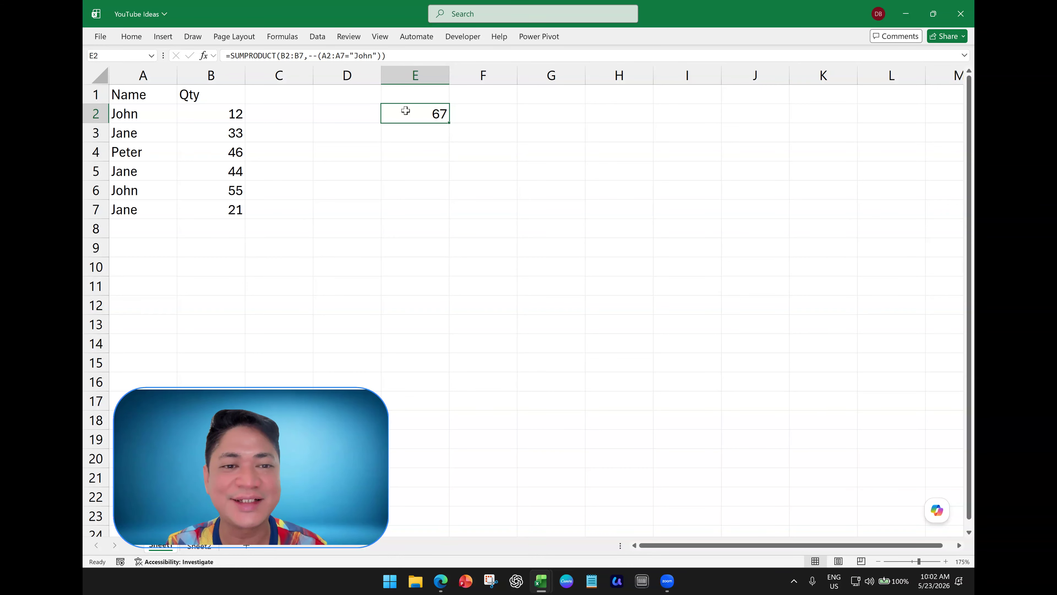
{"action": "double_click", "coordinate": [405, 110]}
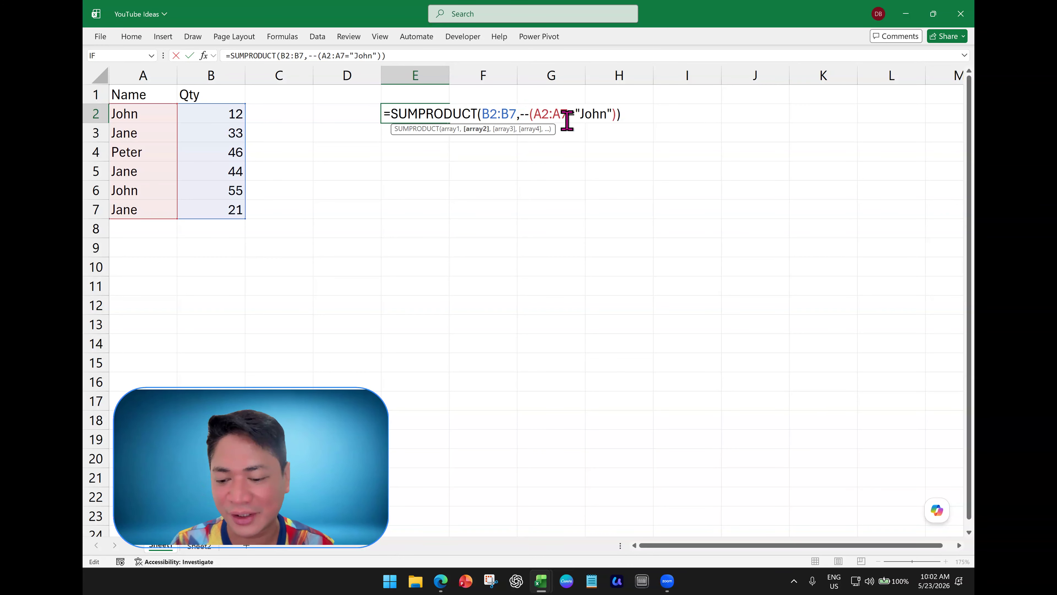
{"action": "type", "text": "OR("}
{"action": "key", "text": "Escape"}
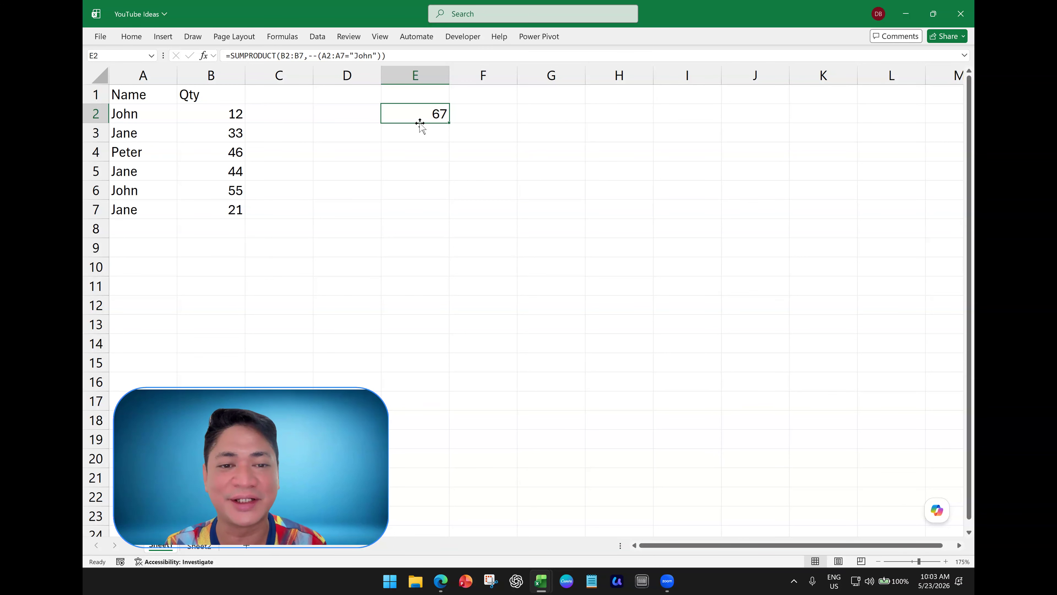
- Multiply the name test in E2's SUMPRODUCT formula by a second condition that A2:A7 is not equal (<>) to the name in A3
{"action": "double_click", "coordinate": [419, 114]}
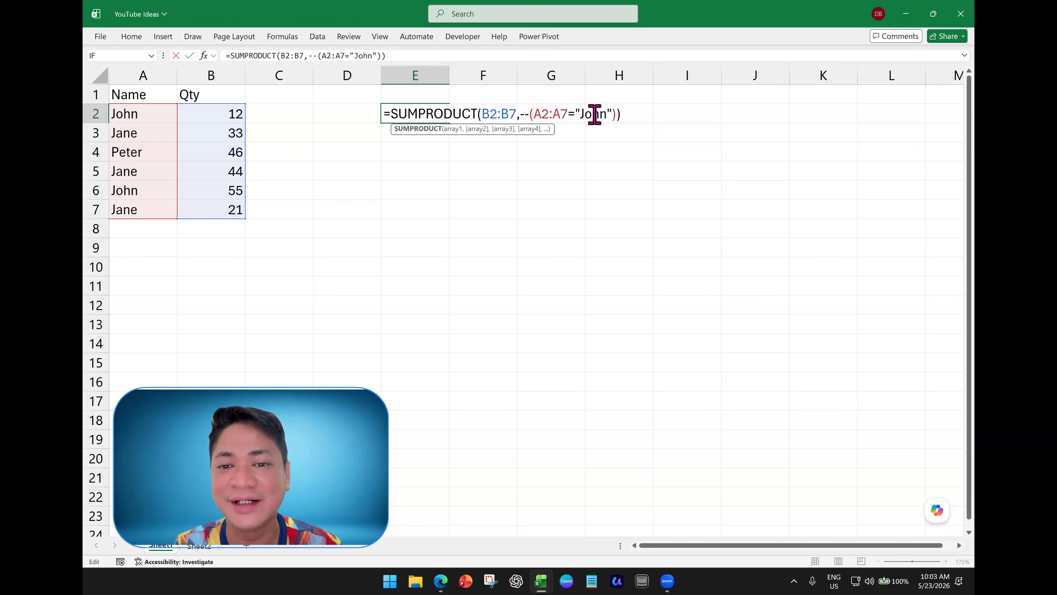
{"action": "left_click", "coordinate": [617, 113]}
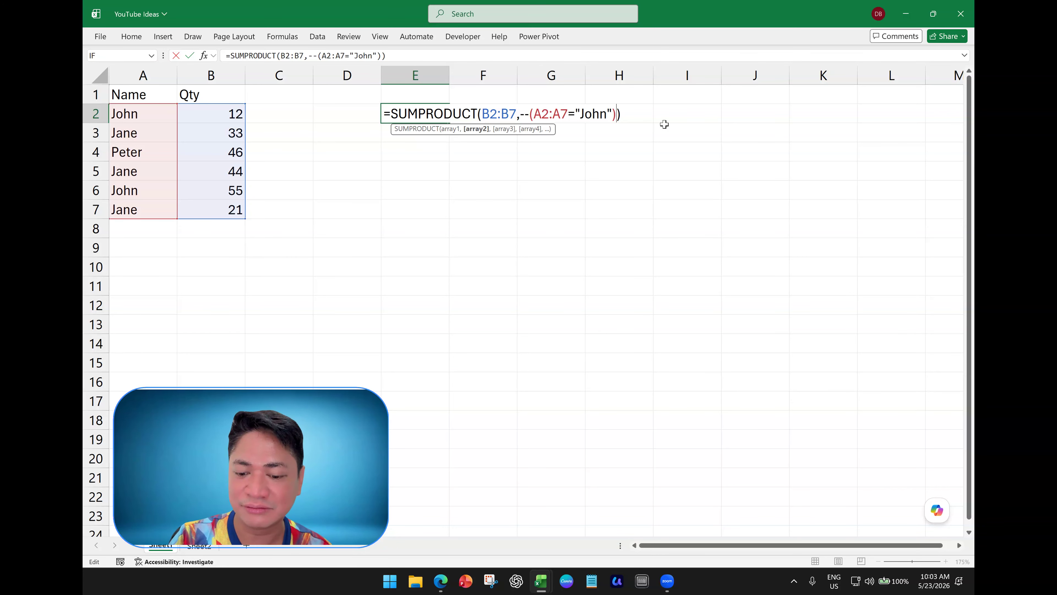
{"action": "type", "text": "*"}
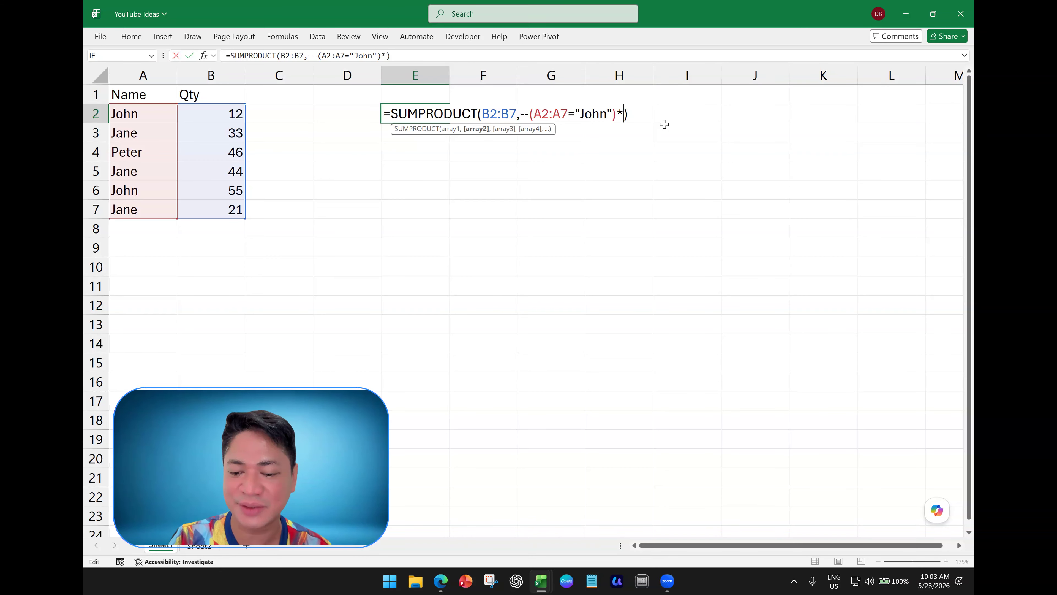
{"action": "type", "text": "("}
{"action": "left_click_drag", "start_coordinate": [146, 113], "coordinate": [153, 208]}
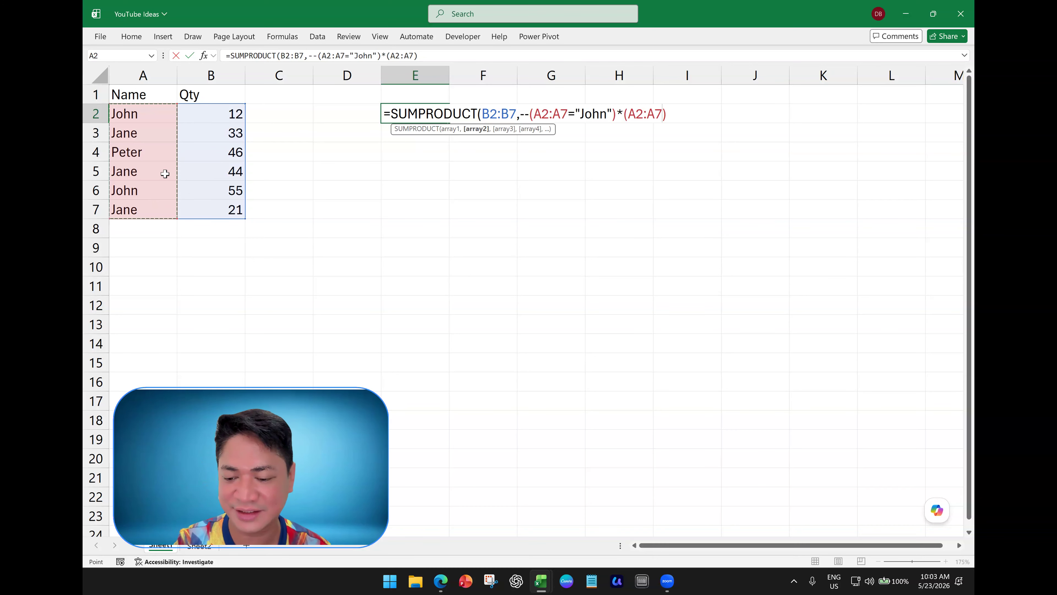
{"action": "type", "text": "<>\"Jane\""}
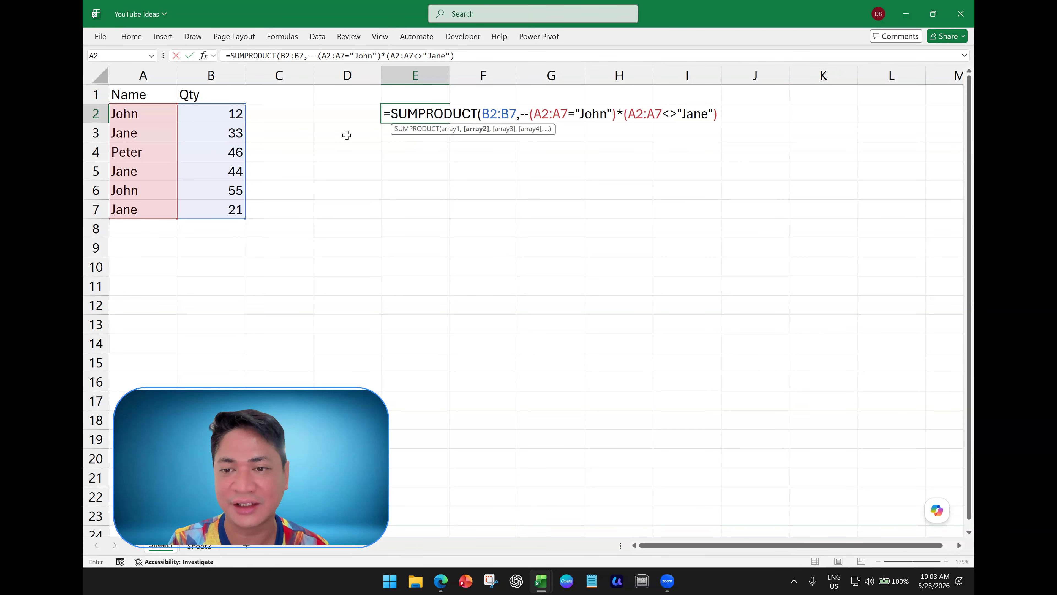
{"action": "type", "text": ")"}
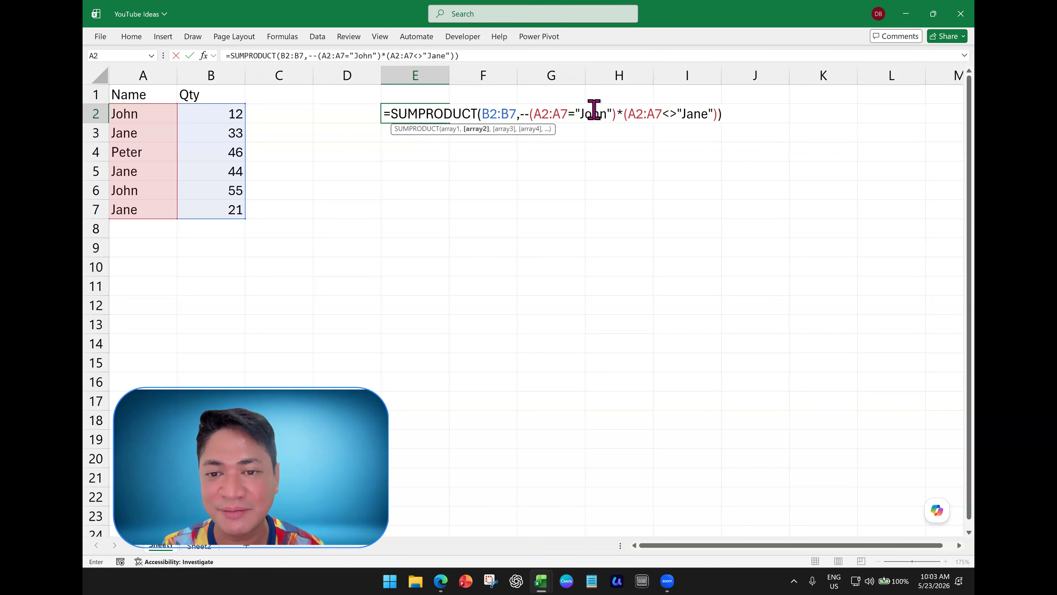
- Change the first condition's operator in E2's SUMPRODUCT formula from equals to <> and enter the formula
{"action": "left_click", "coordinate": [576, 113]}
{"action": "key", "text": "BackSpace"}
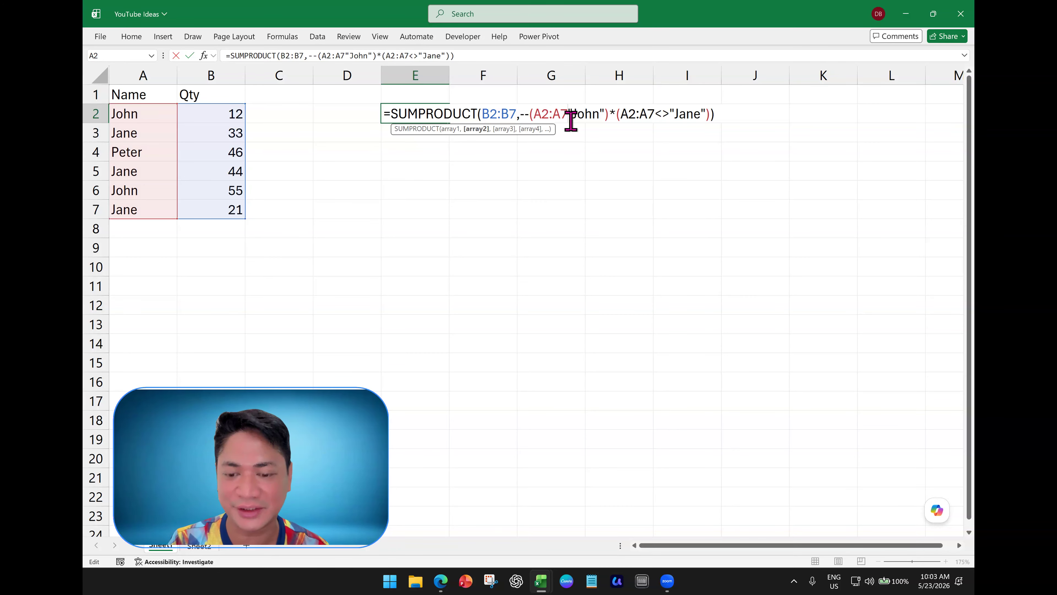
{"action": "type", "text": "<>"}
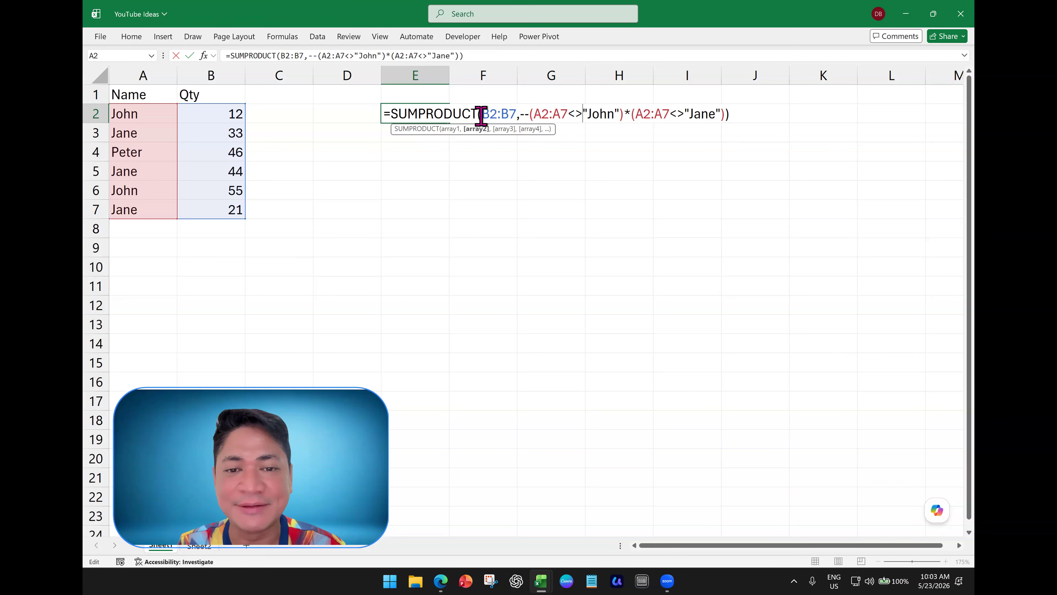
{"action": "left_click_drag", "start_coordinate": [482, 114], "coordinate": [517, 114]}
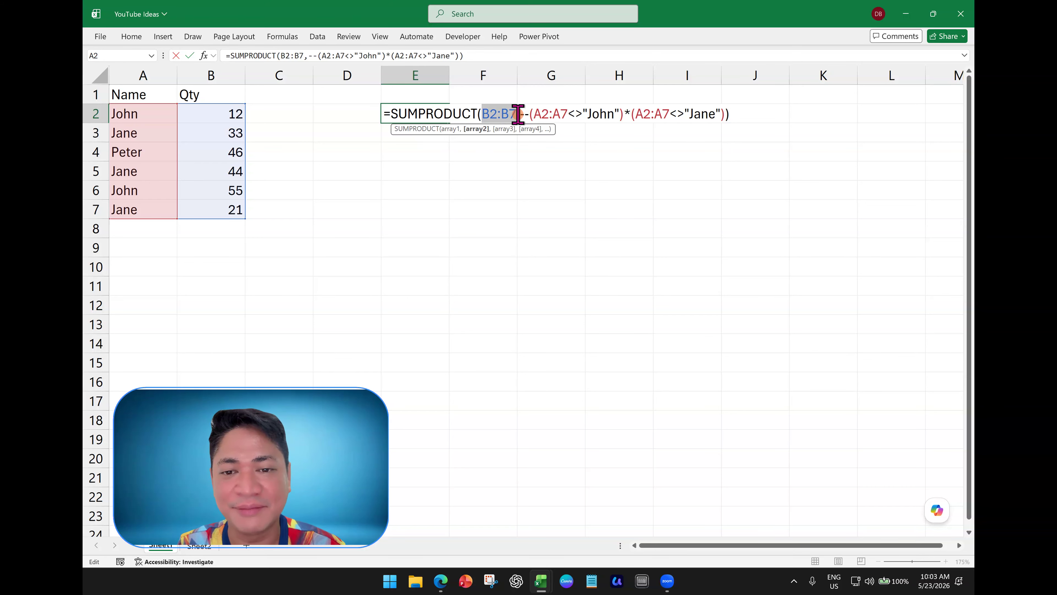
{"action": "left_click", "coordinate": [580, 114]}
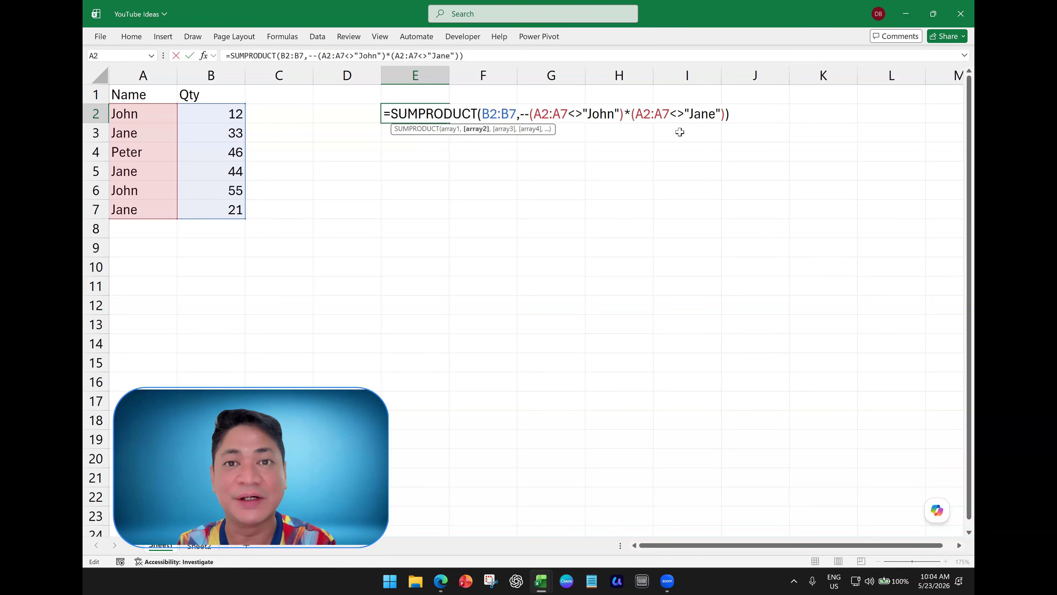
{"action": "key", "text": "Return"}
{"action": "left_click", "coordinate": [442, 115]}
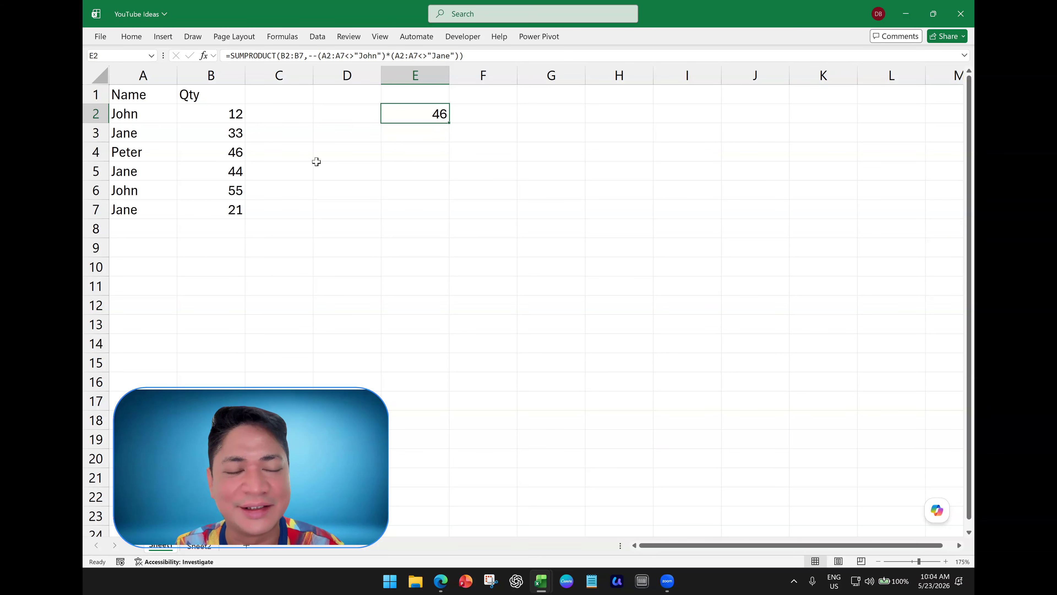
- Remove the parentheses around both A2:A7 name conditions in E2's SUMPRODUCT formula and enter it
{"action": "double_click", "coordinate": [410, 108]}
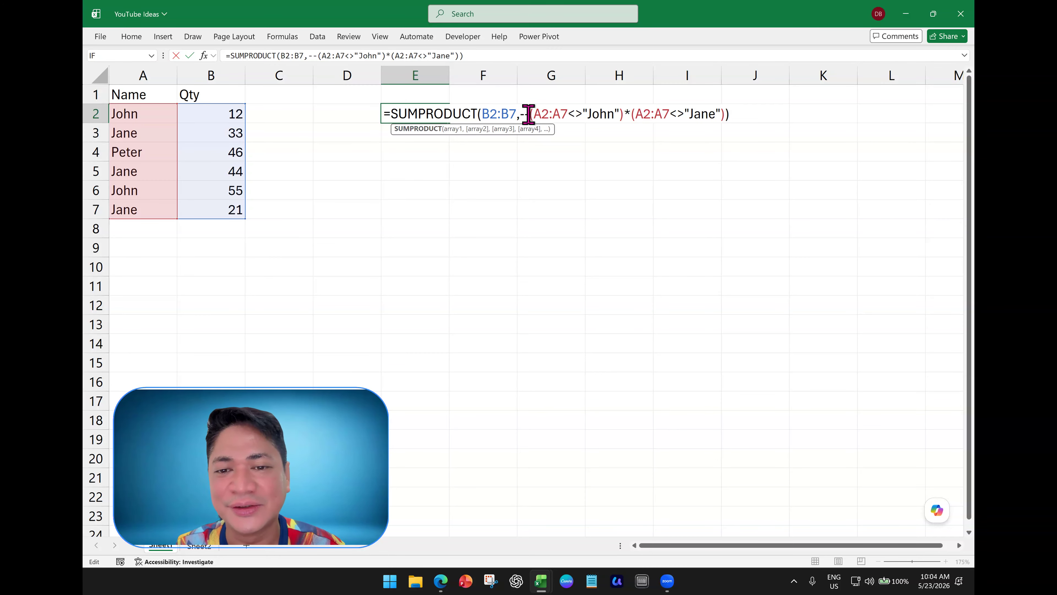
{"action": "left_click", "coordinate": [523, 114]}
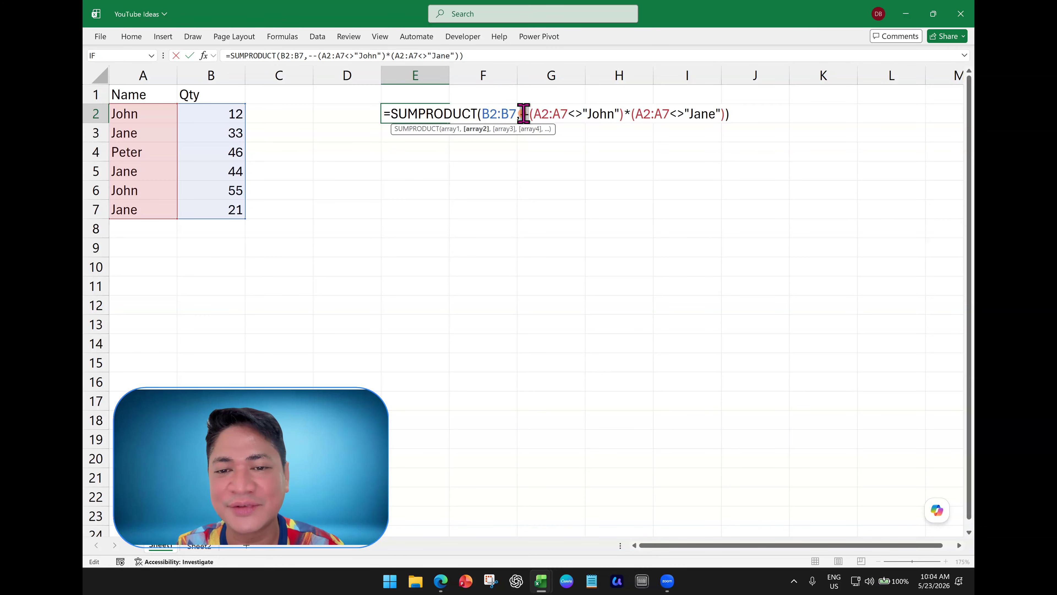
{"action": "left_click_drag", "start_coordinate": [523, 114], "coordinate": [527, 115]}
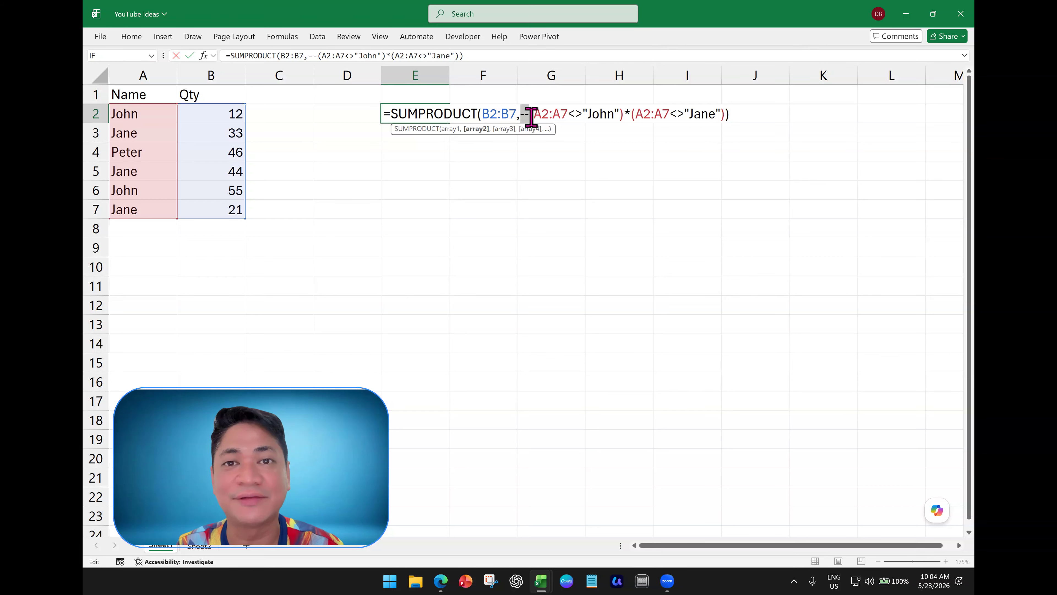
{"action": "left_click", "coordinate": [531, 114]}
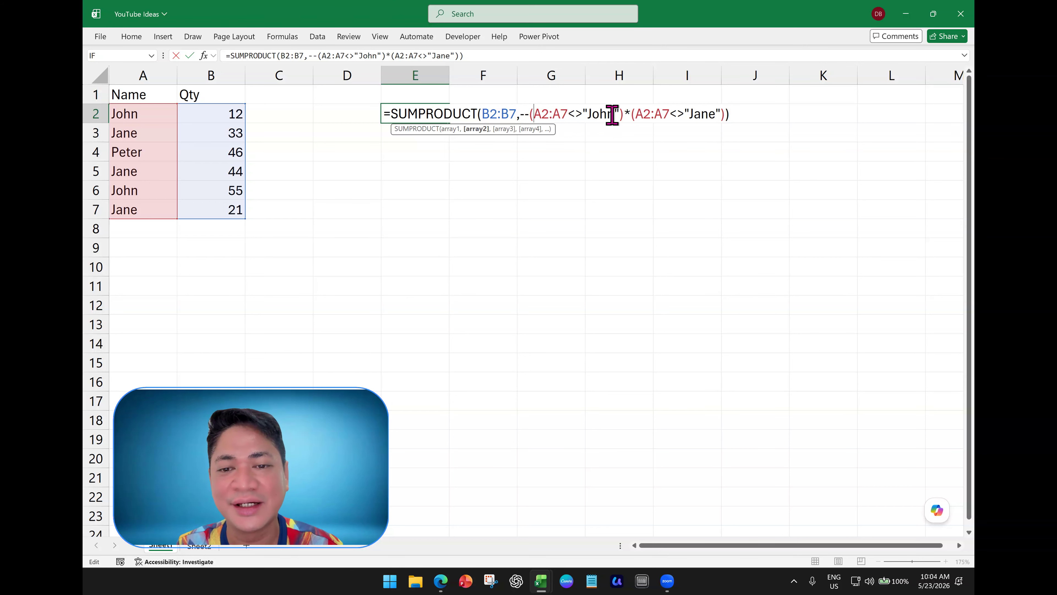
{"action": "left_click", "coordinate": [632, 114]}
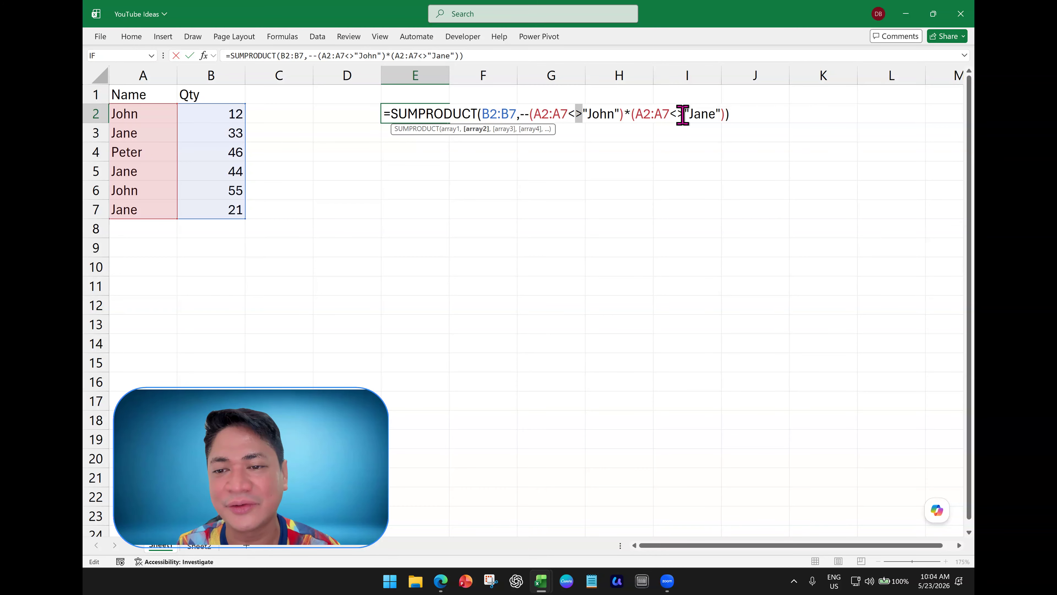
{"action": "left_click", "coordinate": [625, 114]}
{"action": "key", "text": "BackSpace"}
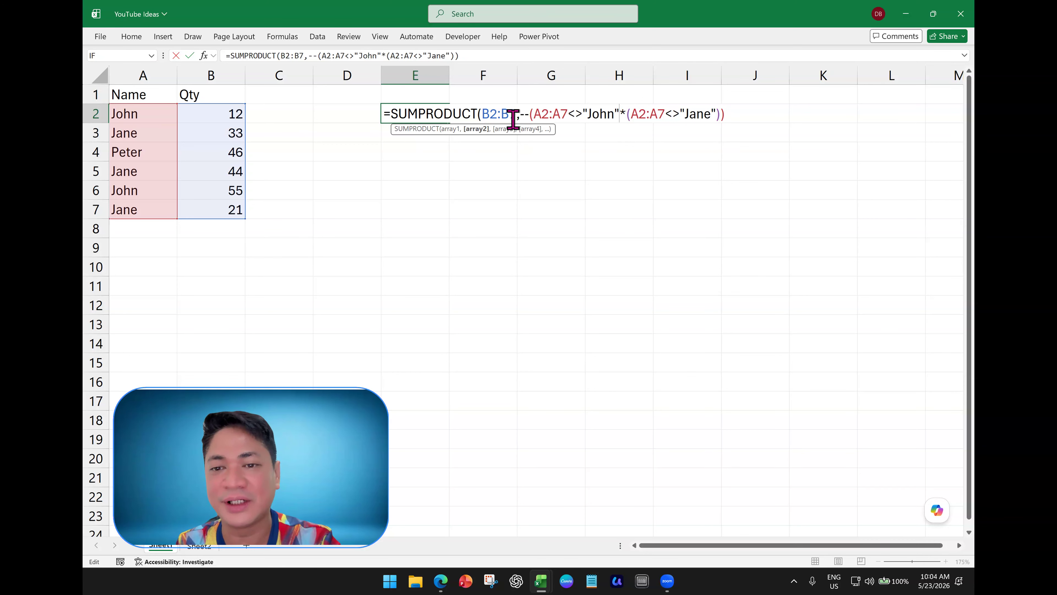
{"action": "left_click", "coordinate": [534, 114]}
{"action": "key", "text": "BackSpace"}
{"action": "left_click", "coordinate": [629, 113]}
{"action": "key", "text": "BackSpace"}
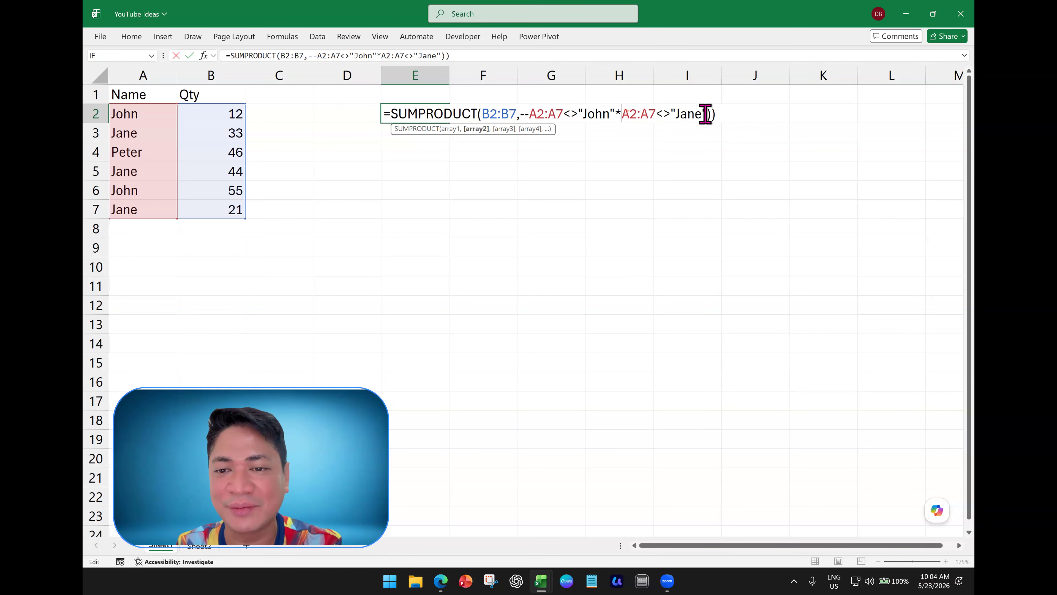
{"action": "left_click", "coordinate": [716, 114]}
{"action": "key", "text": "BackSpace"}
{"action": "key", "text": "Return"}
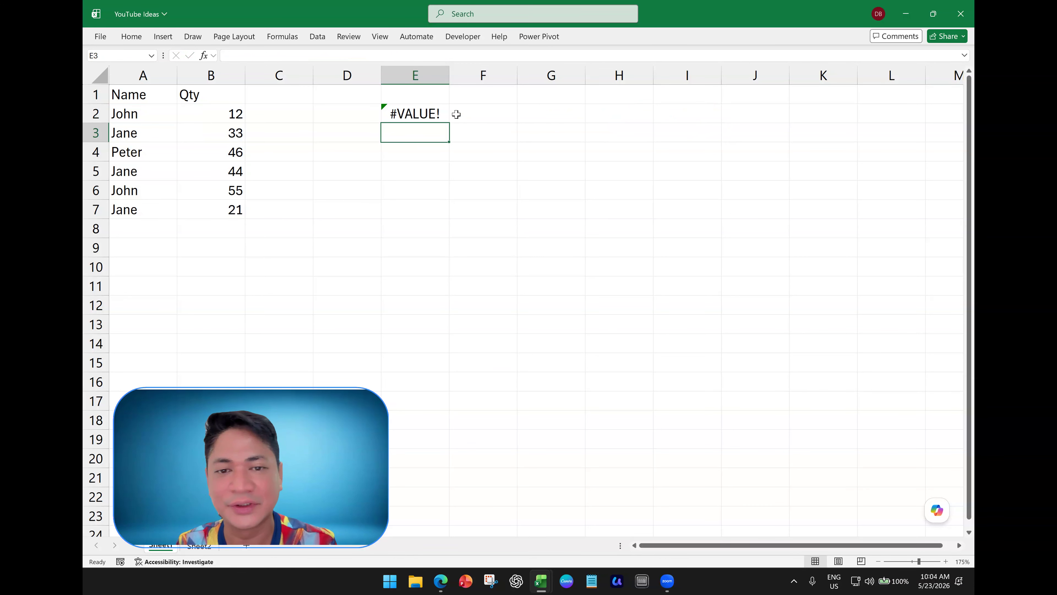
- Inspect the unbracketed multiplication in E2's SUMPRODUCT formula, restore the parentheses around each A2:A7 <> condition and enter the formula
{"action": "left_click", "coordinate": [438, 113]}
{"action": "double_click", "coordinate": [438, 113]}
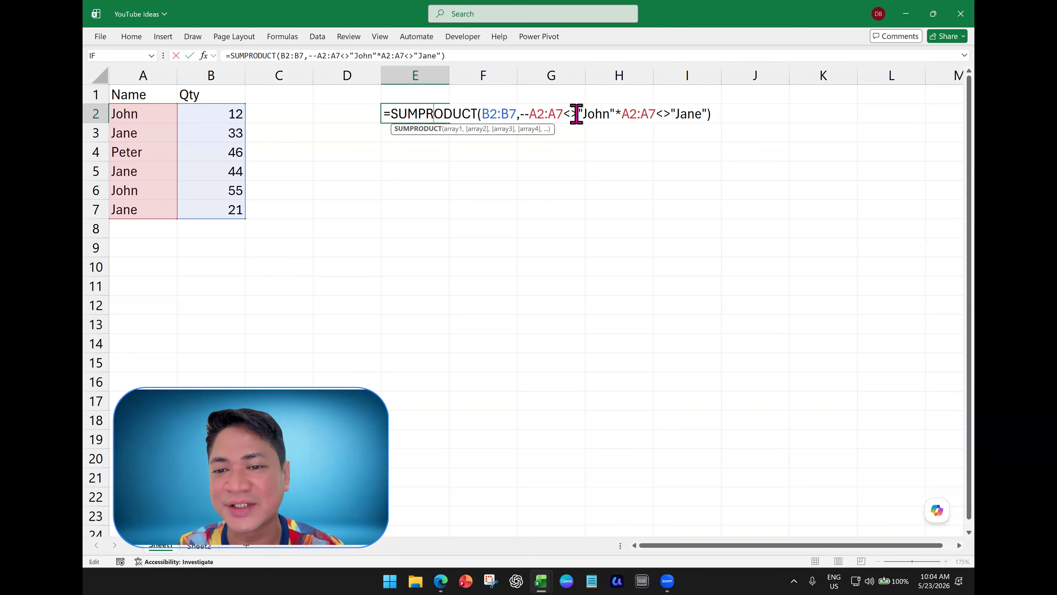
{"action": "left_click_drag", "start_coordinate": [577, 111], "coordinate": [656, 107]}
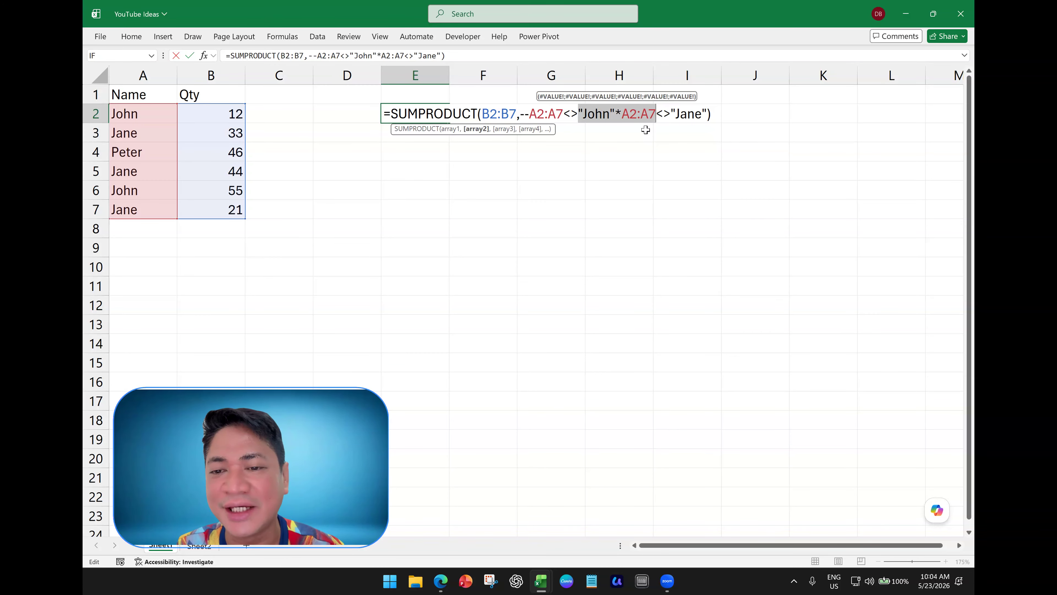
{"action": "double_click", "coordinate": [597, 114]}
{"action": "left_click", "coordinate": [638, 113]}
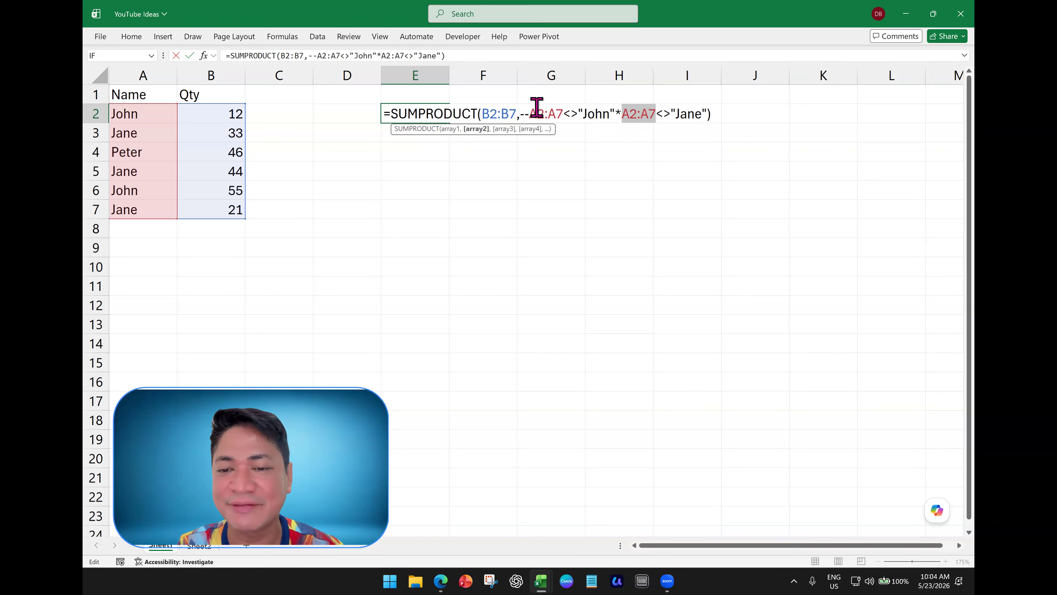
{"action": "left_click", "coordinate": [530, 113]}
{"action": "type", "text": "("}
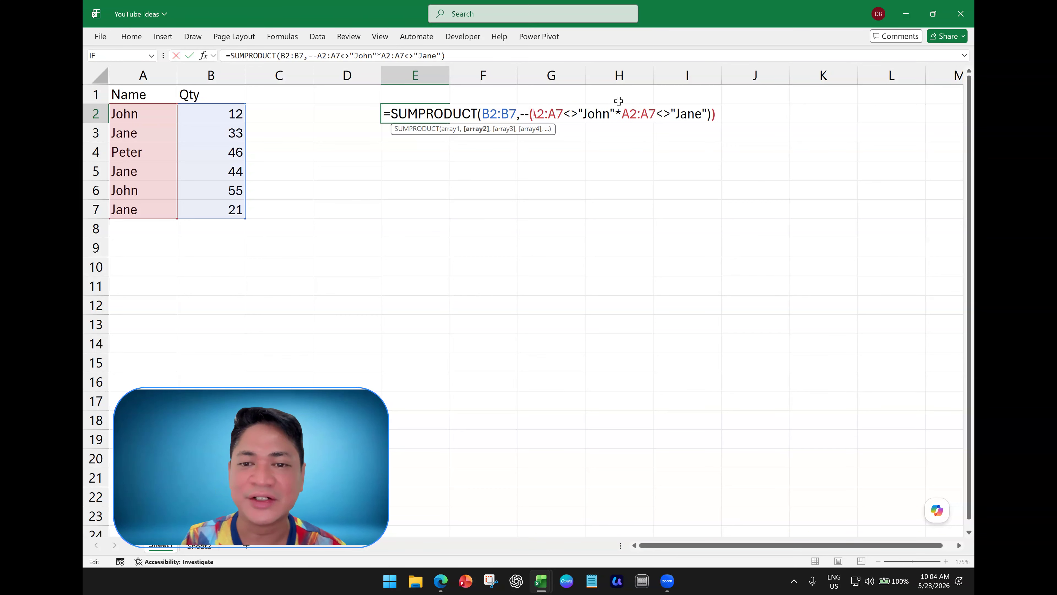
{"action": "left_click", "coordinate": [619, 114]}
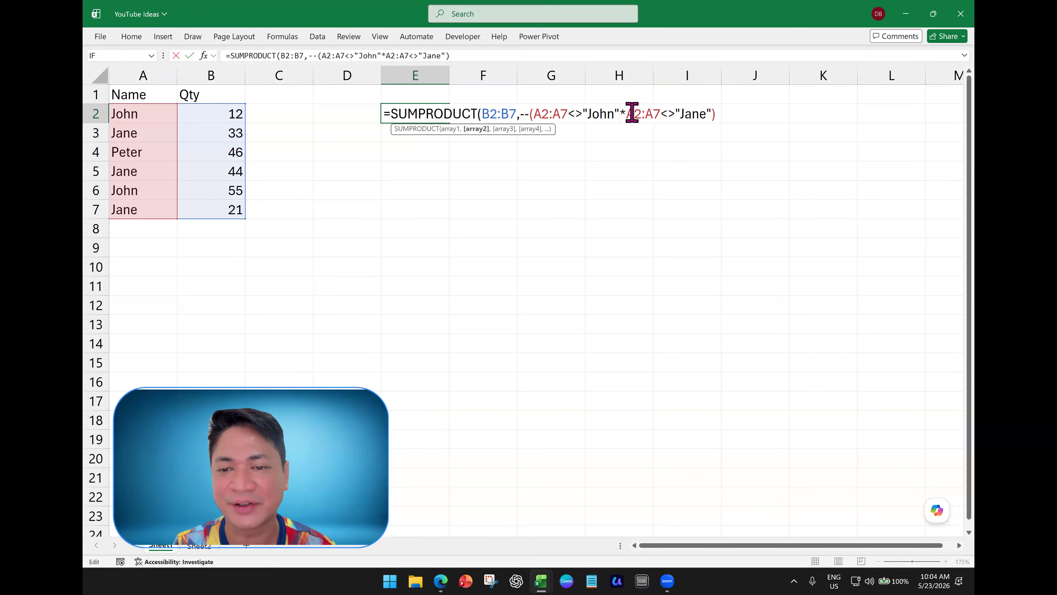
{"action": "type", "text": ")"}
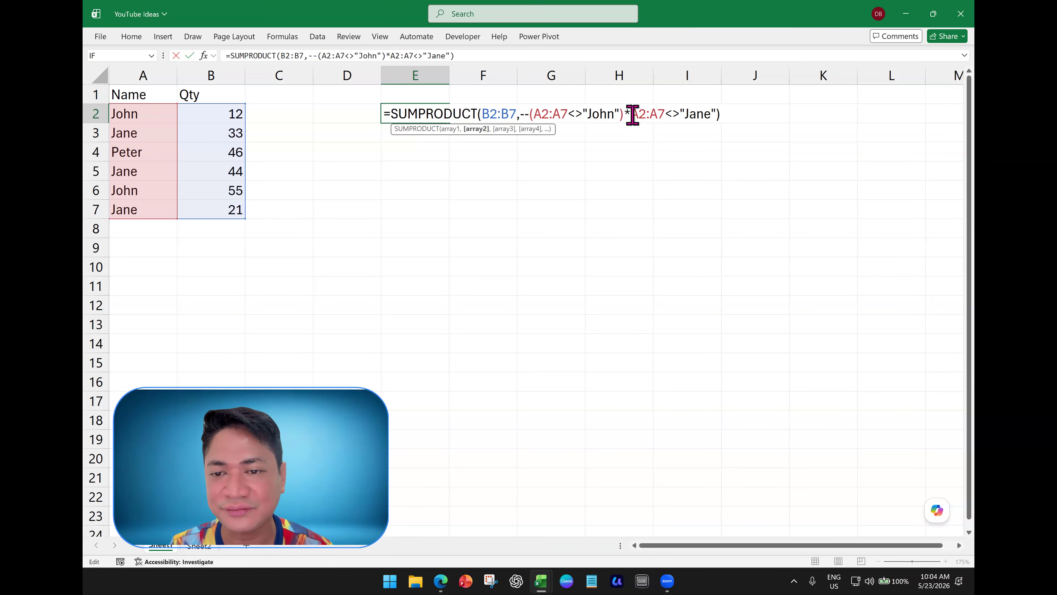
{"action": "left_click", "coordinate": [632, 114]}
{"action": "type", "text": "("}
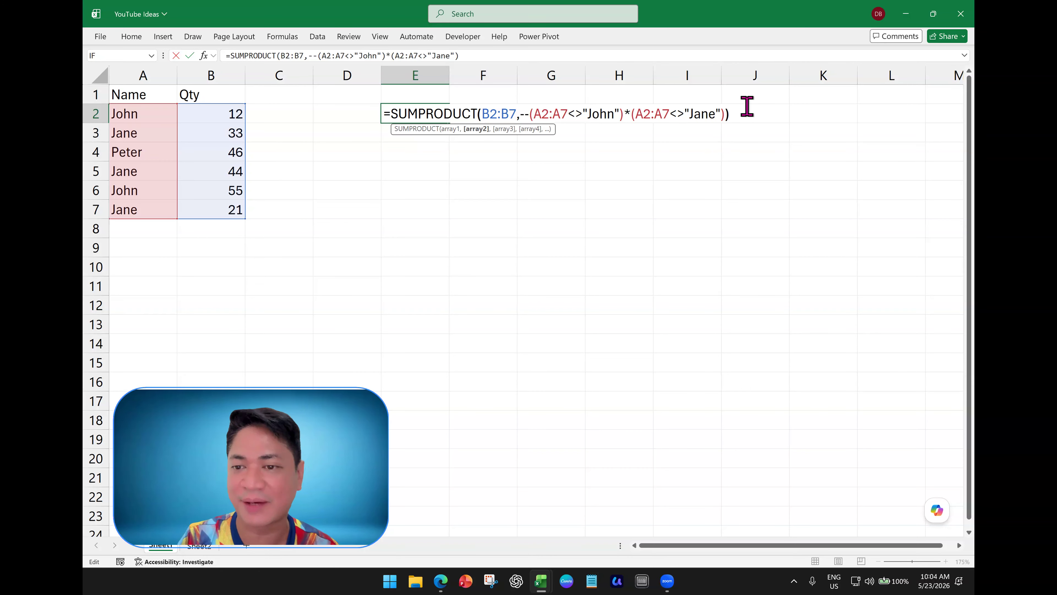
{"action": "key", "text": "Return"}
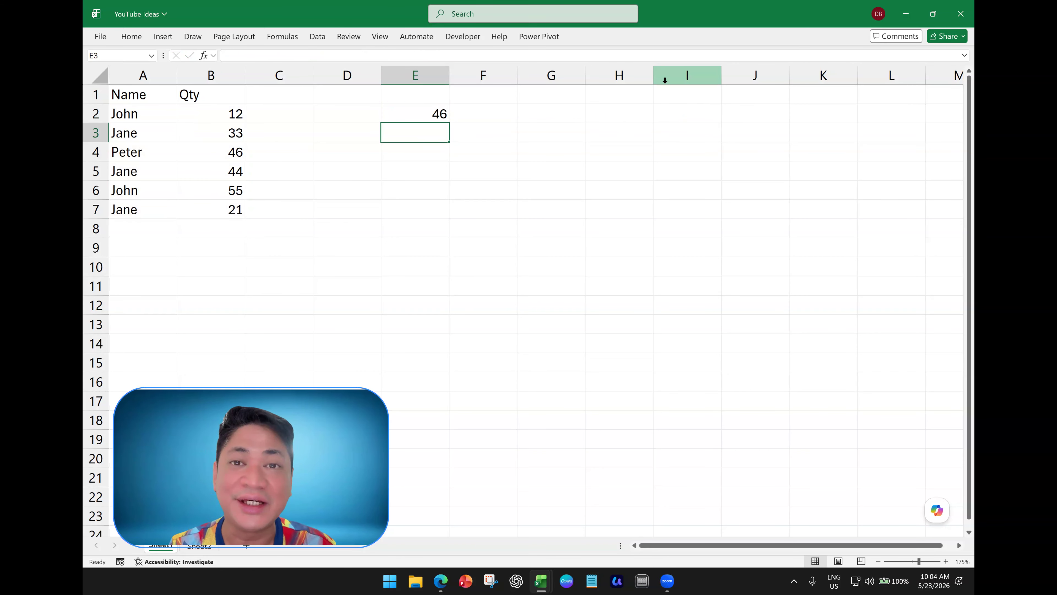
{"action": "left_click", "coordinate": [422, 116]}
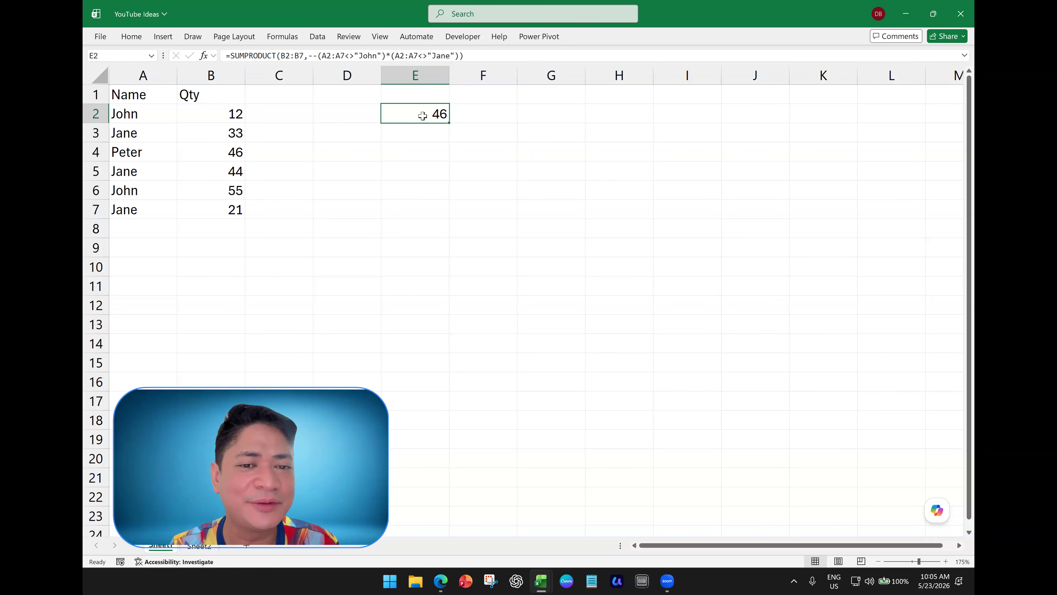
{"action": "double_click", "coordinate": [433, 111]}
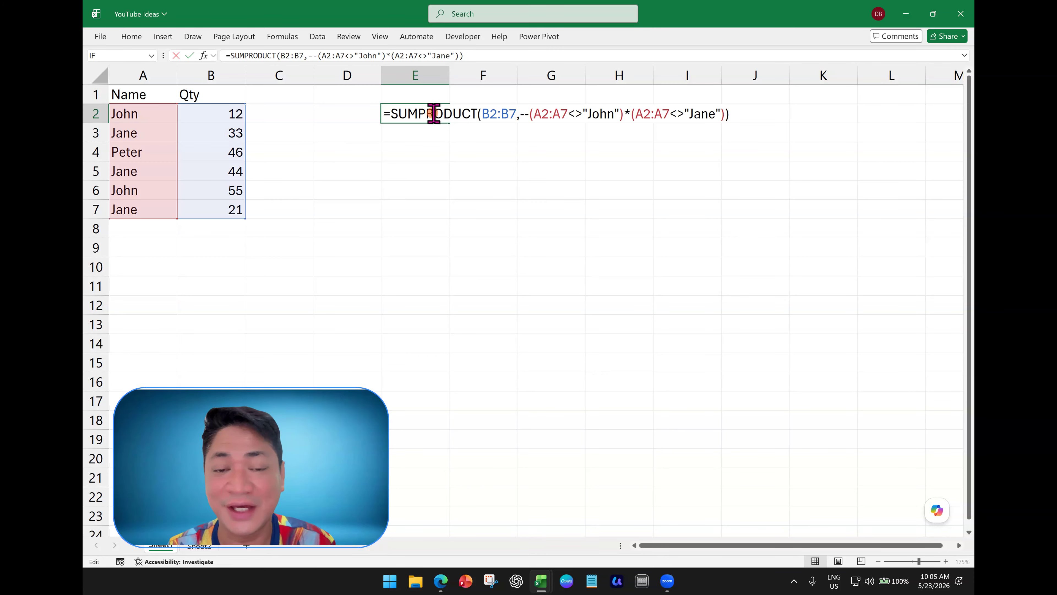
{"action": "left_click", "coordinate": [725, 111]}
{"action": "key", "text": "Delete"}
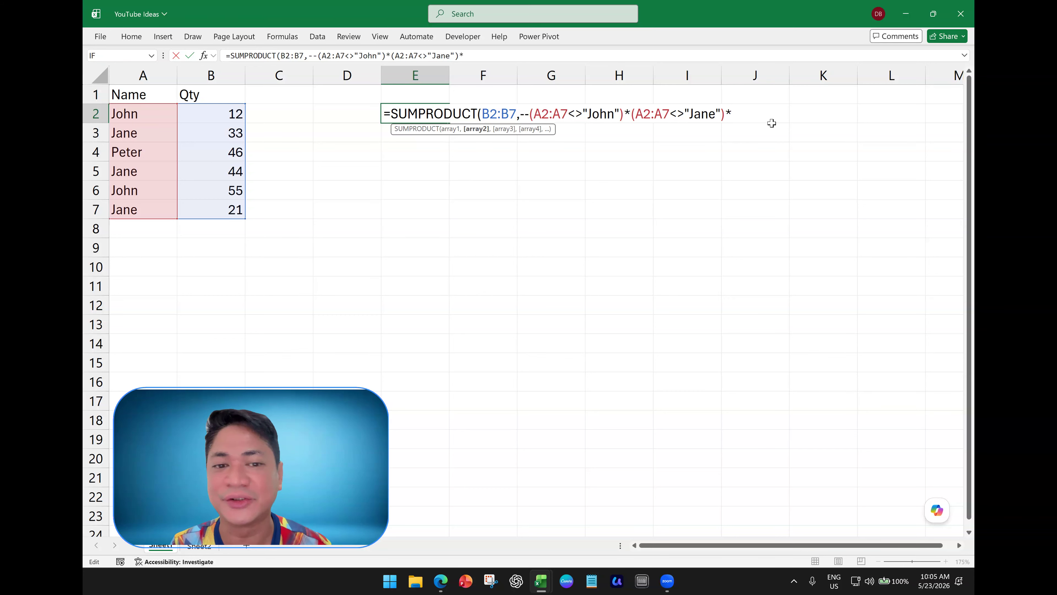
{"action": "key", "text": "Escape"}
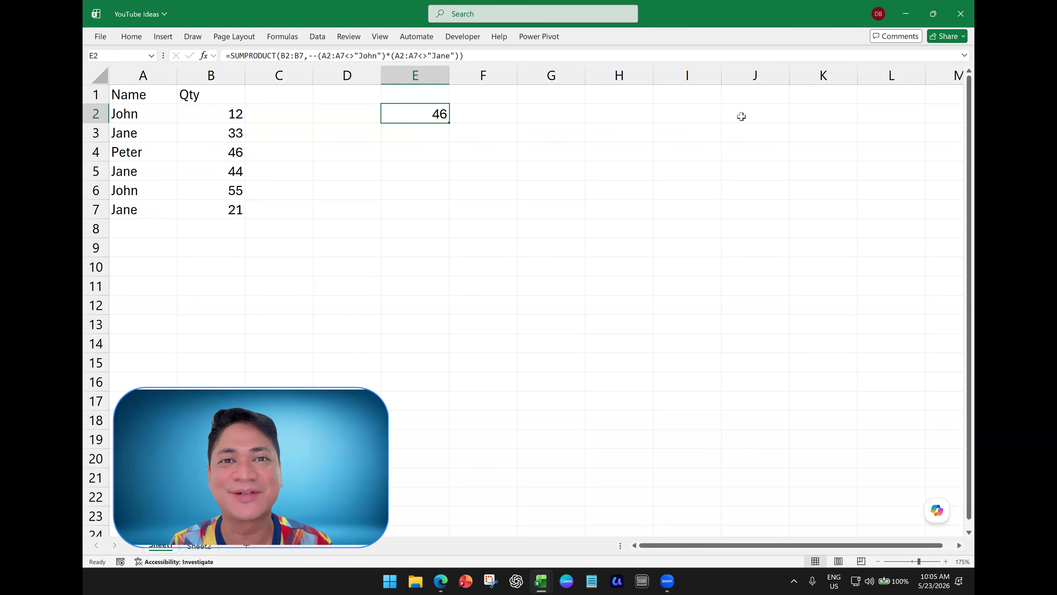